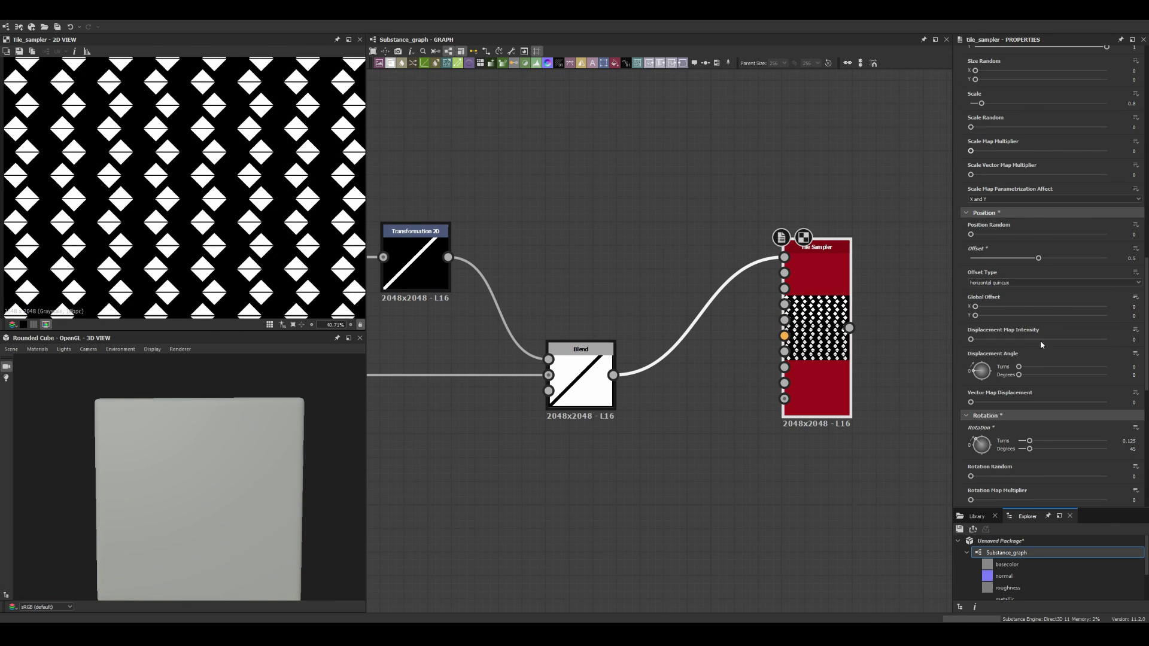
Step: Raise the Tile Sampler Scale to about 1.41 and duplicate the sampler, keeping its Blend input
scroll(1018, 300, "up", 5)
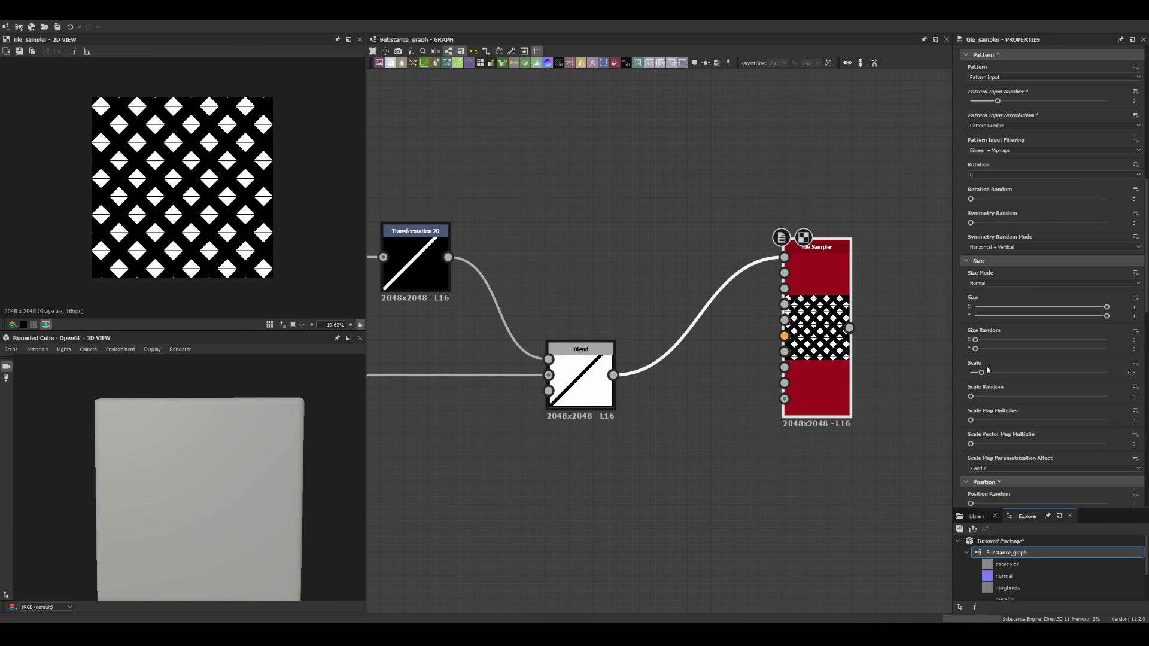
left_click_drag(982, 373, 990, 373)
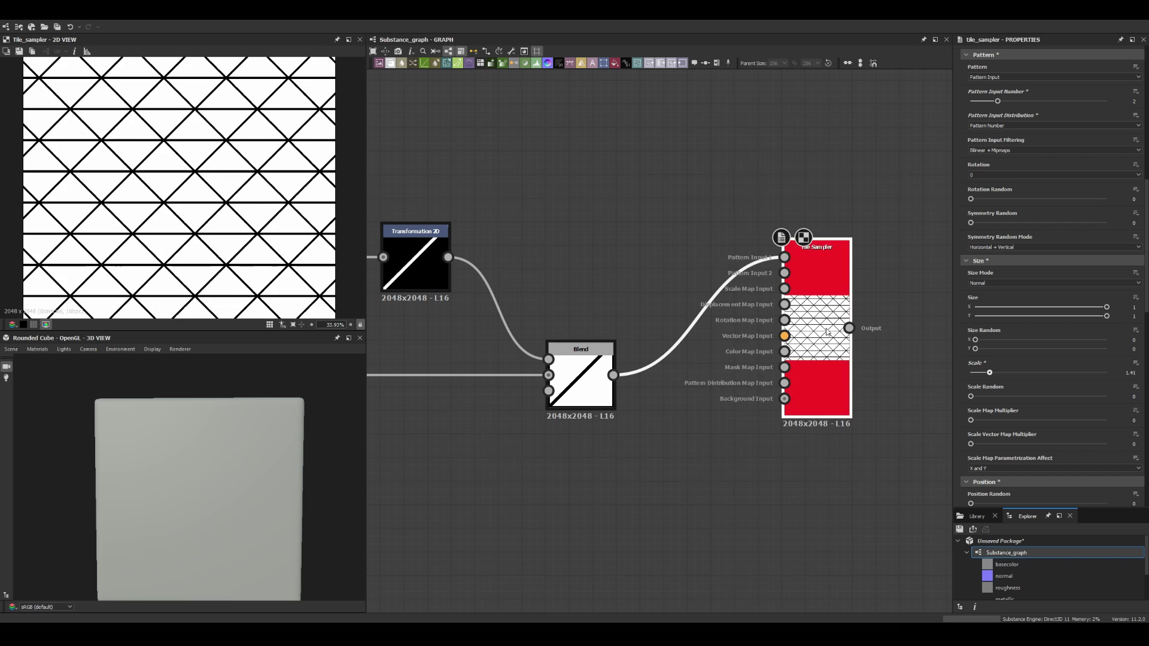
key("ctrl+d")
left_click_drag(825, 335, 825, 172)
Step: Try the Disc pattern on the duplicated Tile Sampler, then undo it
left_click(988, 287)
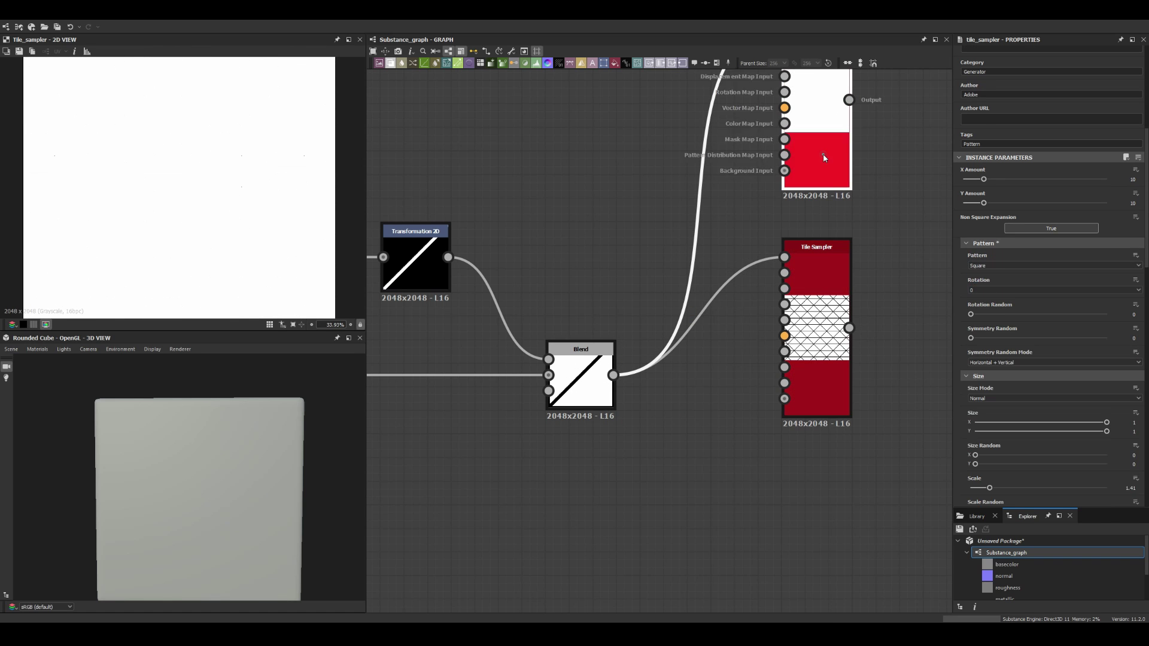
key("ctrl+z")
scroll(497, 303, "down", 3)
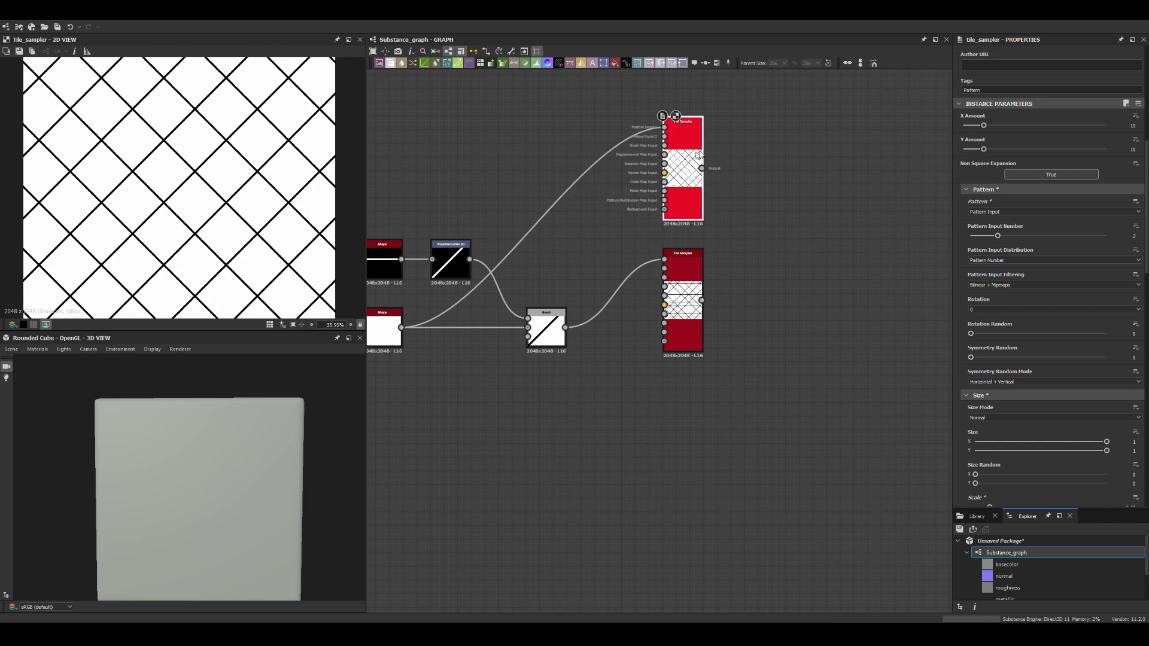
scroll(473, 275, "down", 2)
left_click(595, 283)
Step: Add a Bevel and then an Edge Detect node after the triangle Tile Sampler
scroll(639, 261, "up", 4)
key("space")
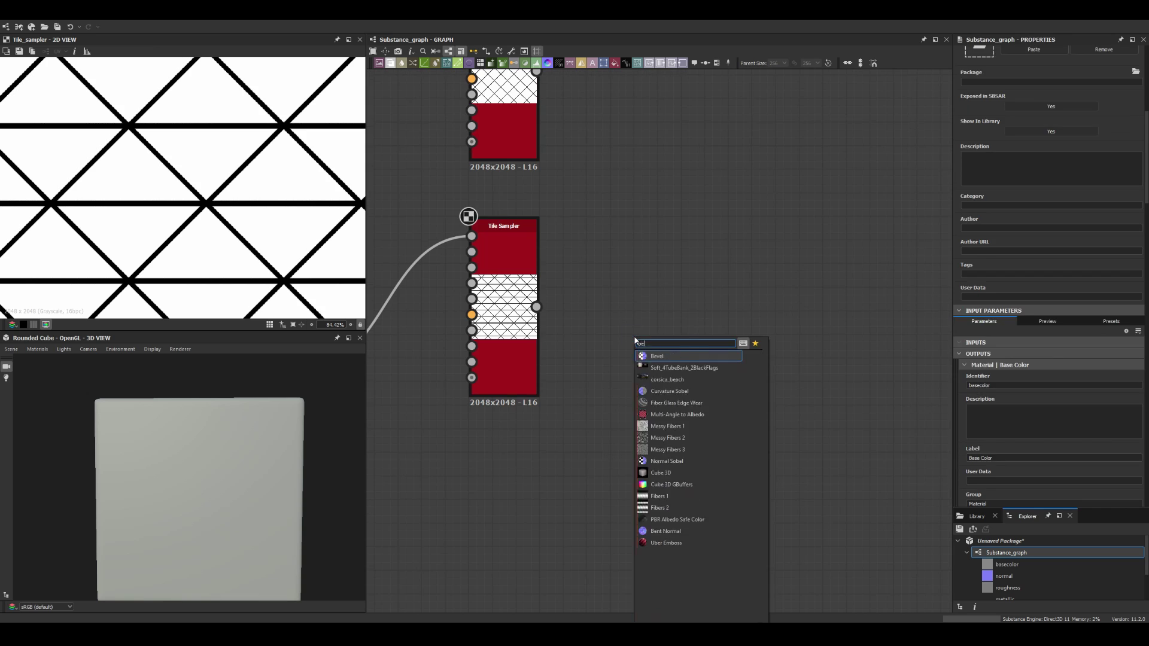
type("bevel")
key("Return")
key("space")
type("edge")
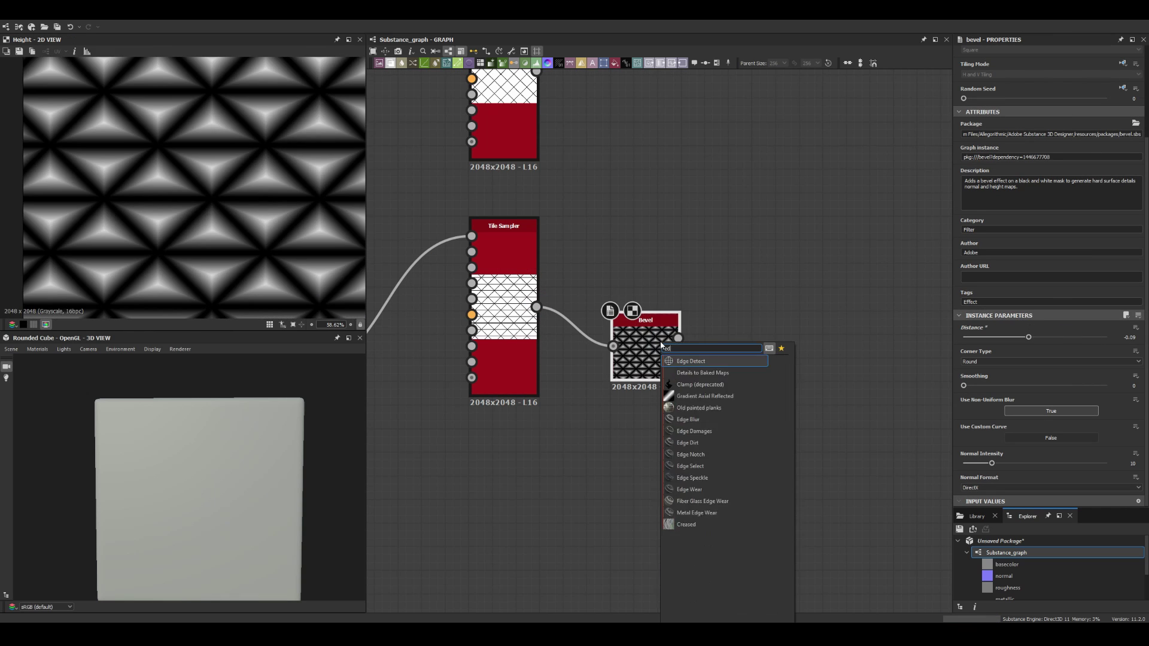
key("Return")
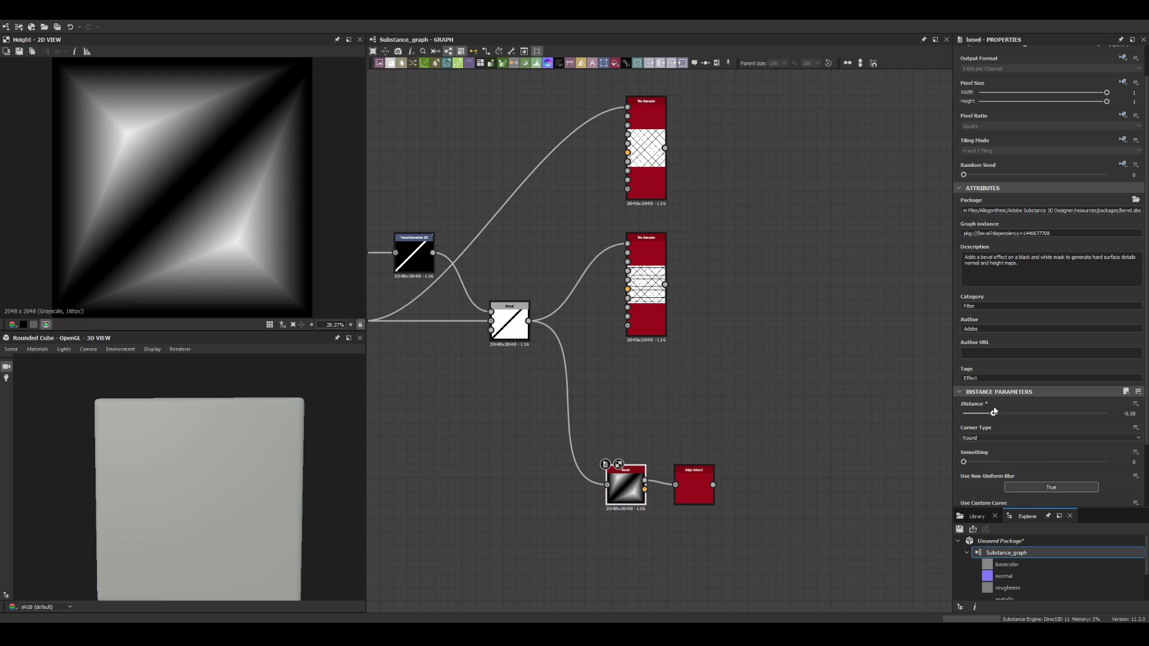
Step: Wire the new Blend into the lower Tile Sampler's Pattern Input and raise Edge Width
double_click(702, 491)
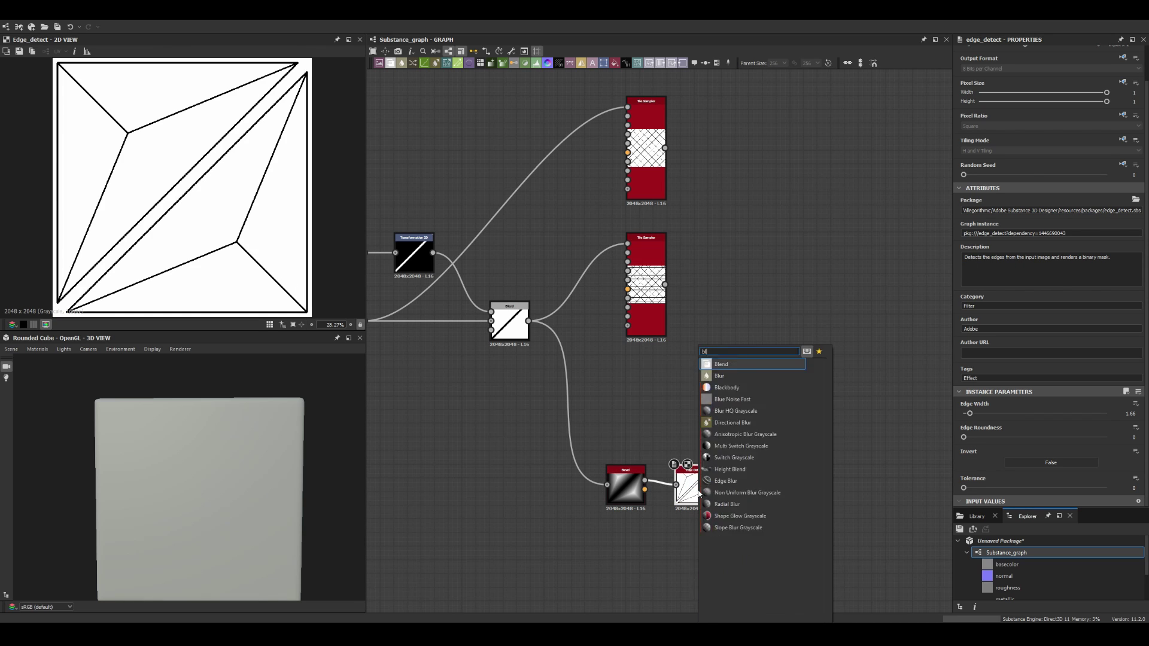
left_click_drag(628, 247, 629, 243)
double_click(655, 308)
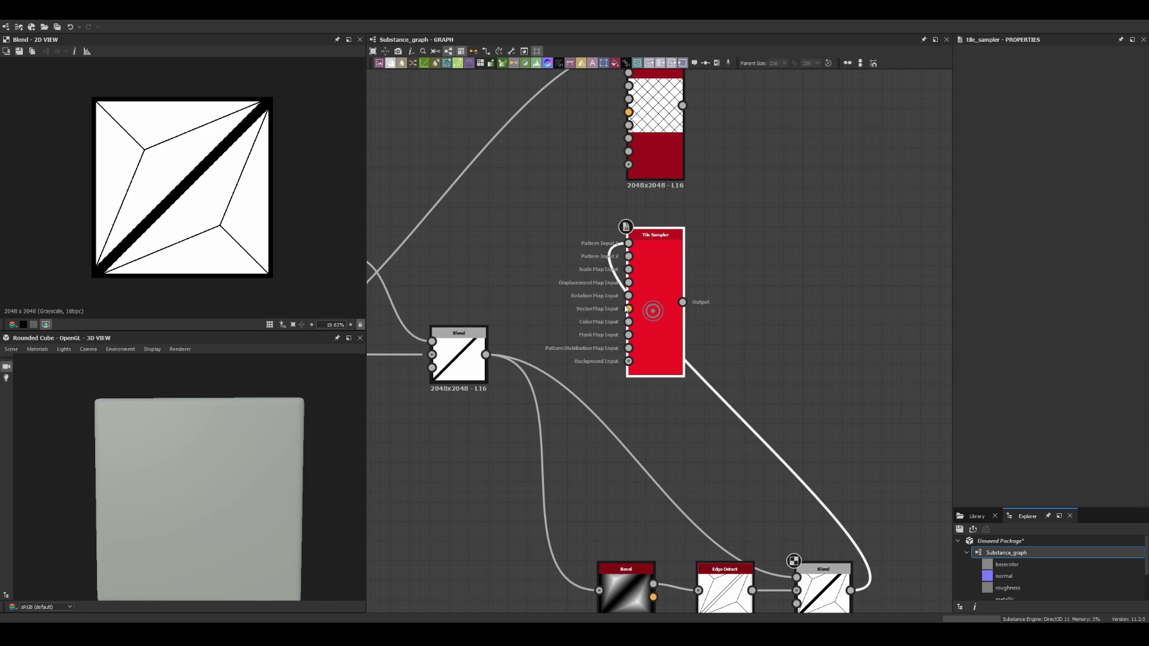
left_click_drag(975, 452, 982, 452)
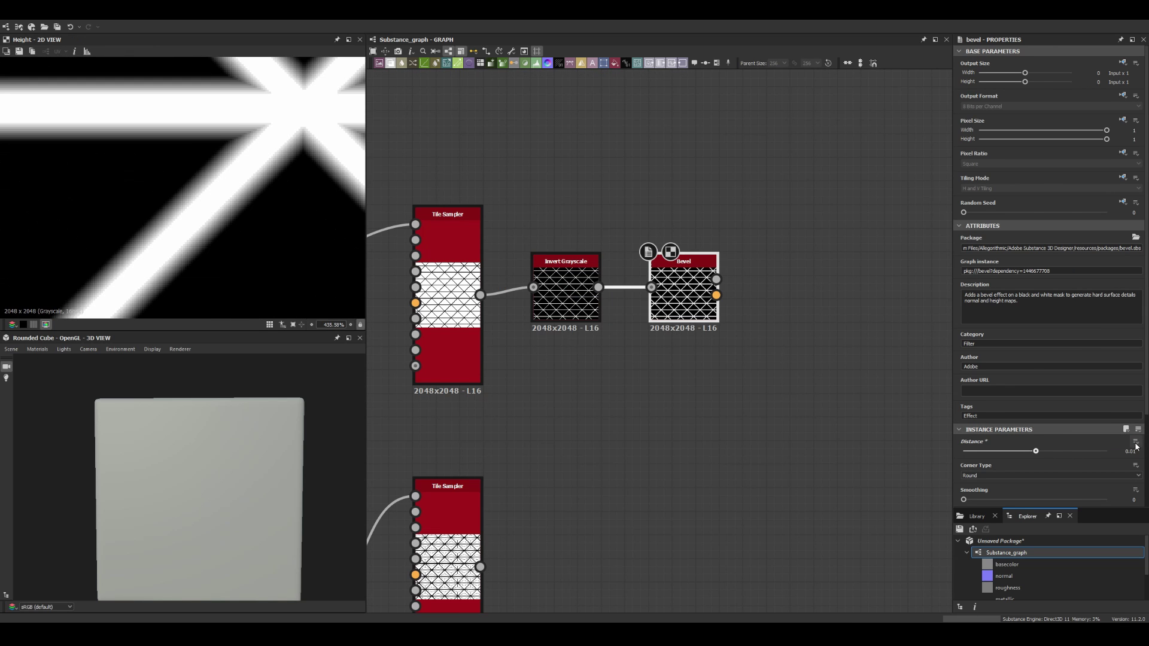
Step: Lower the Bevel Distance to sharpen the merged lattice ridges on the preview cube
left_click(93, 359)
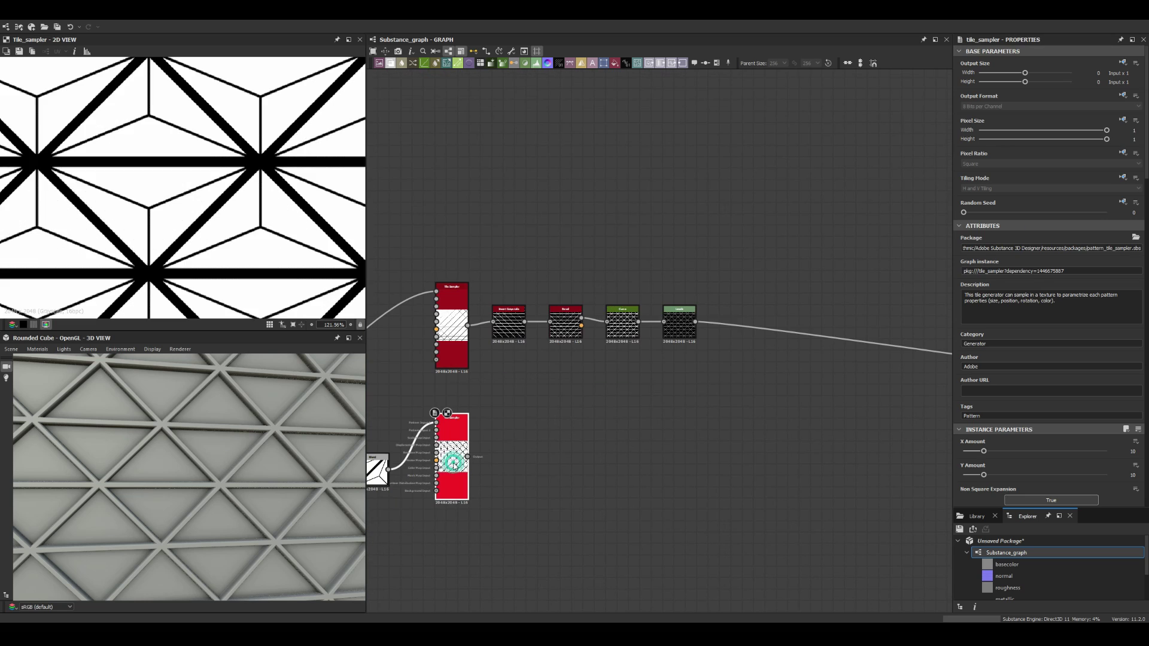
left_click_drag(1041, 444, 1037, 441)
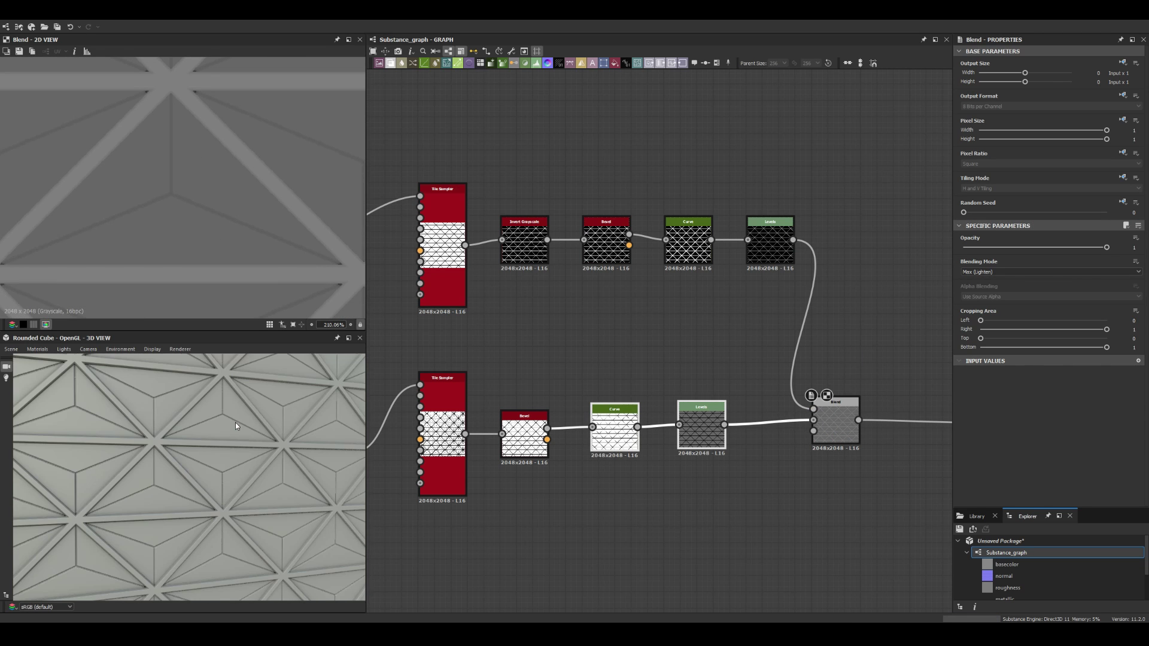
Step: Lower the Levels Out High to 0.46 and raise Edge Detect Edge Width to 3.58
left_click(702, 425)
left_click_drag(1134, 342, 1050, 343)
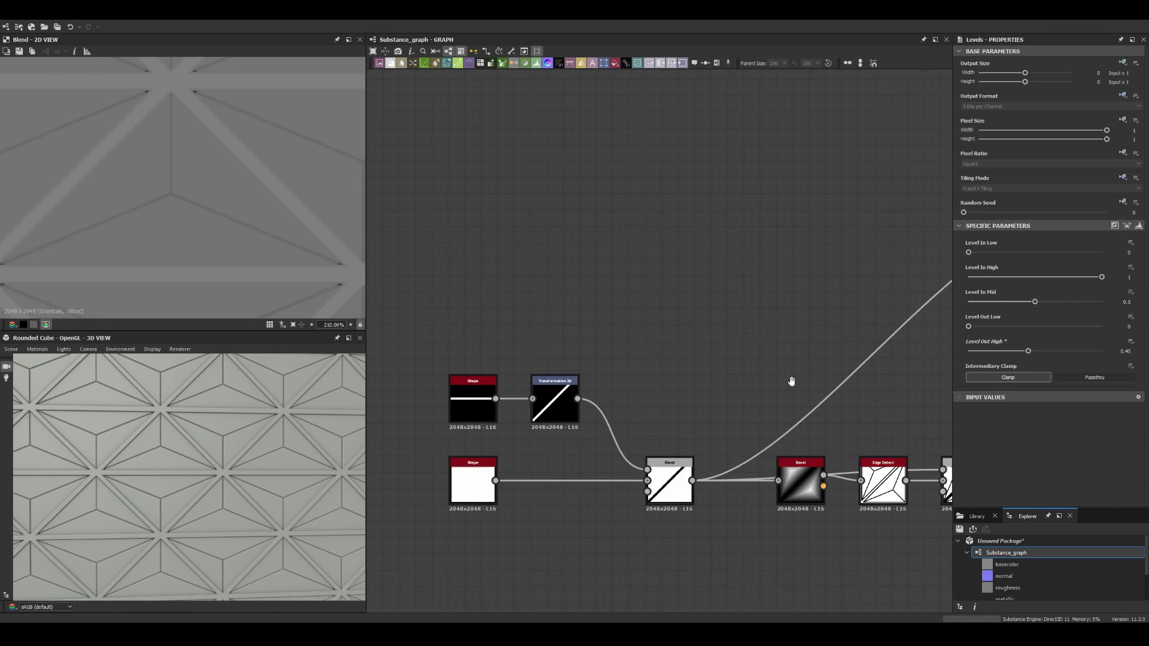
left_click(983, 451)
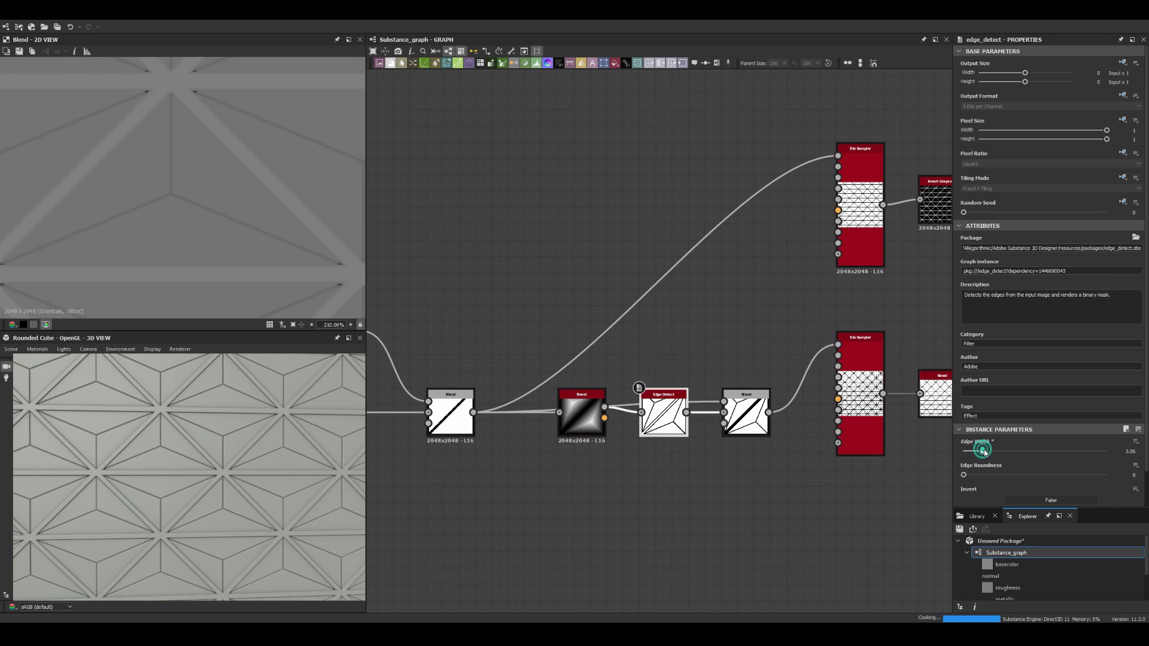
scroll(176, 464, "up", 3)
scroll(177, 465, "down", 3)
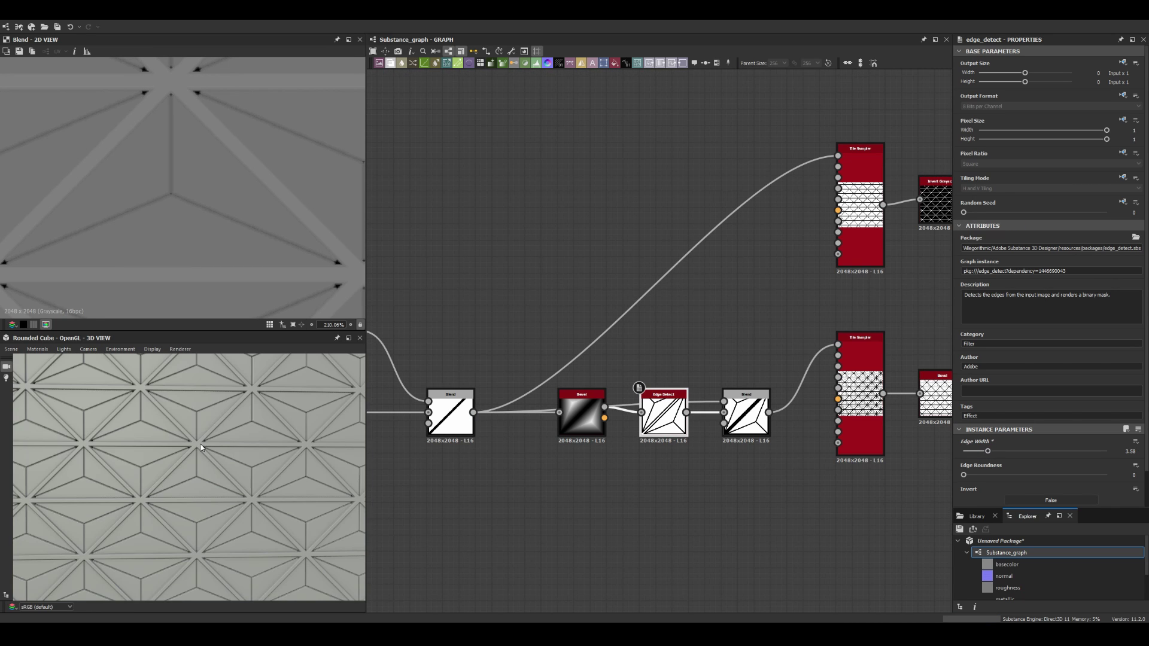
scroll(177, 465, "up", 3)
scroll(177, 465, "down", 3)
scroll(395, 479, "down", 3)
Step: Set the top Shape's scale to 0.98 and its Size Y to 0.02
left_click(654, 358)
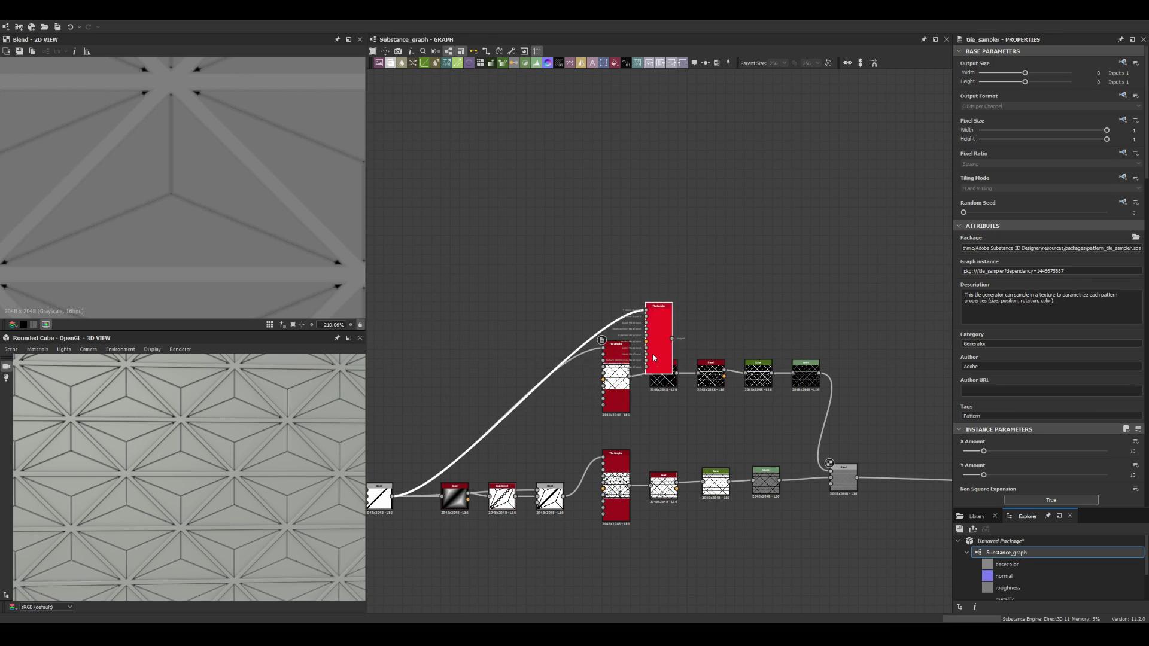
scroll(564, 444, "up", 3)
middle_click_drag(479, 360, 933, 293)
left_click(508, 269)
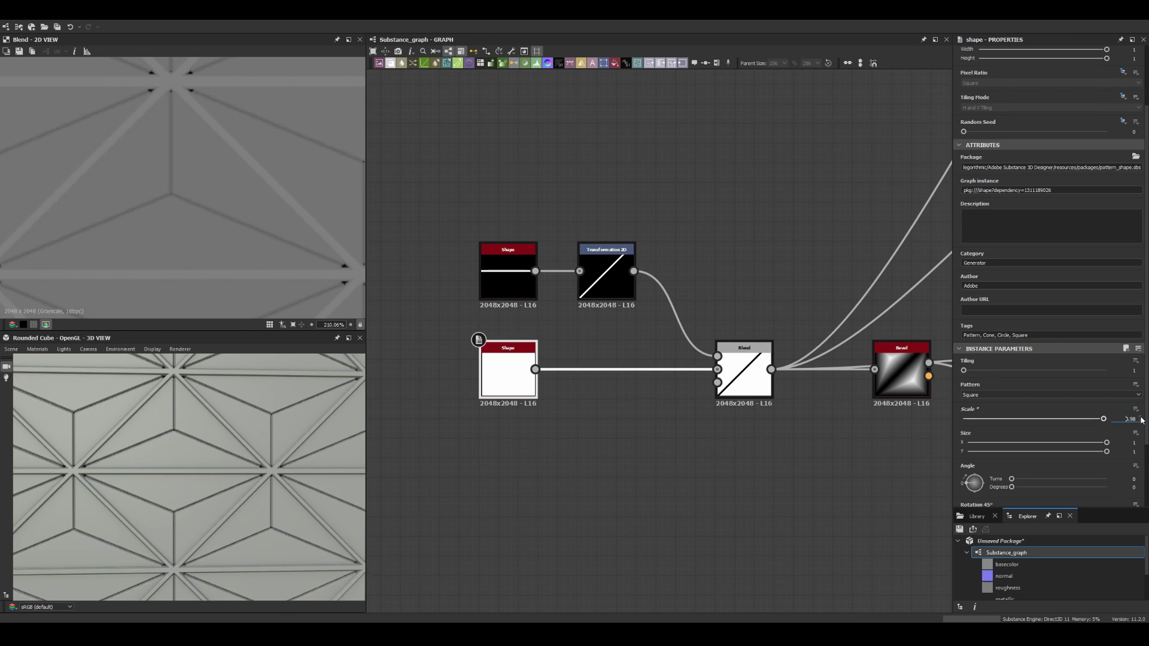
key("Return")
type("0.02")
key("Return")
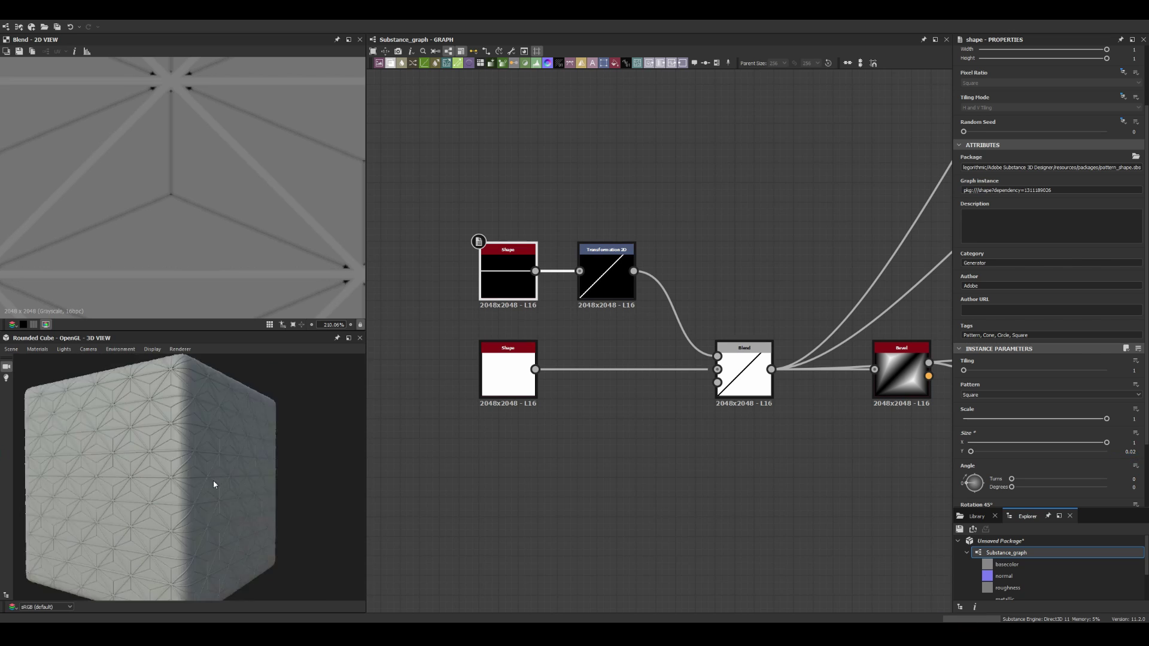
double_click(491, 351)
Step: Add a Shape node set to Disc and tile it through a Tile Sampler
scroll(482, 336, "down", 3)
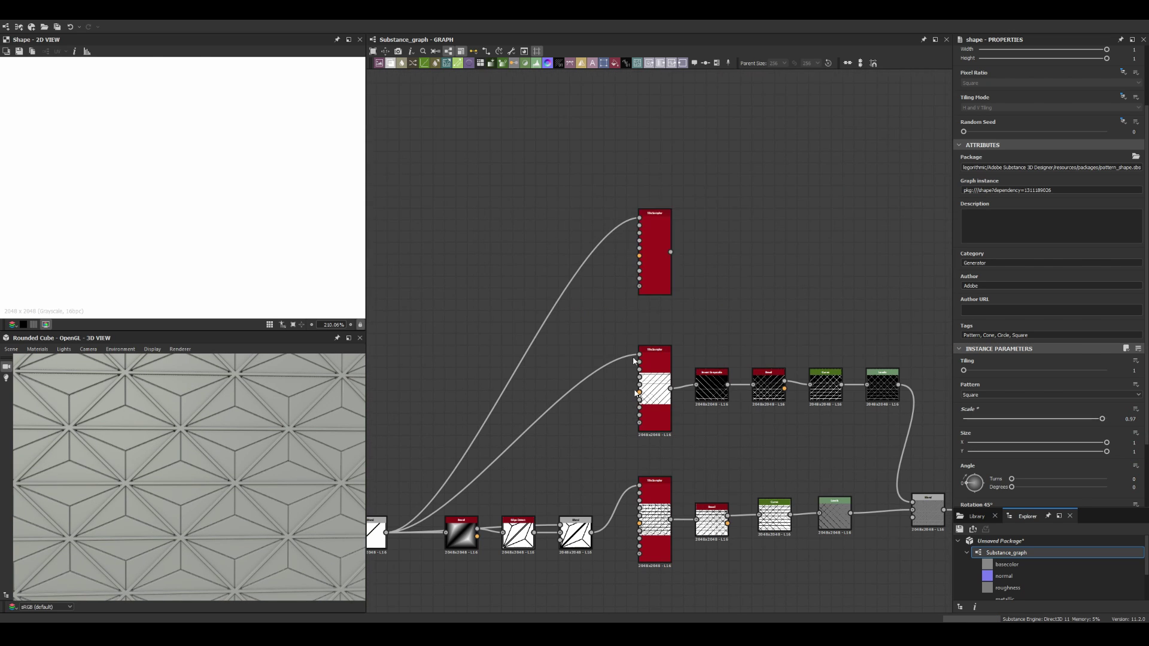
double_click(655, 257)
key("space")
type("sha")
left_click(550, 266)
left_click(1004, 394)
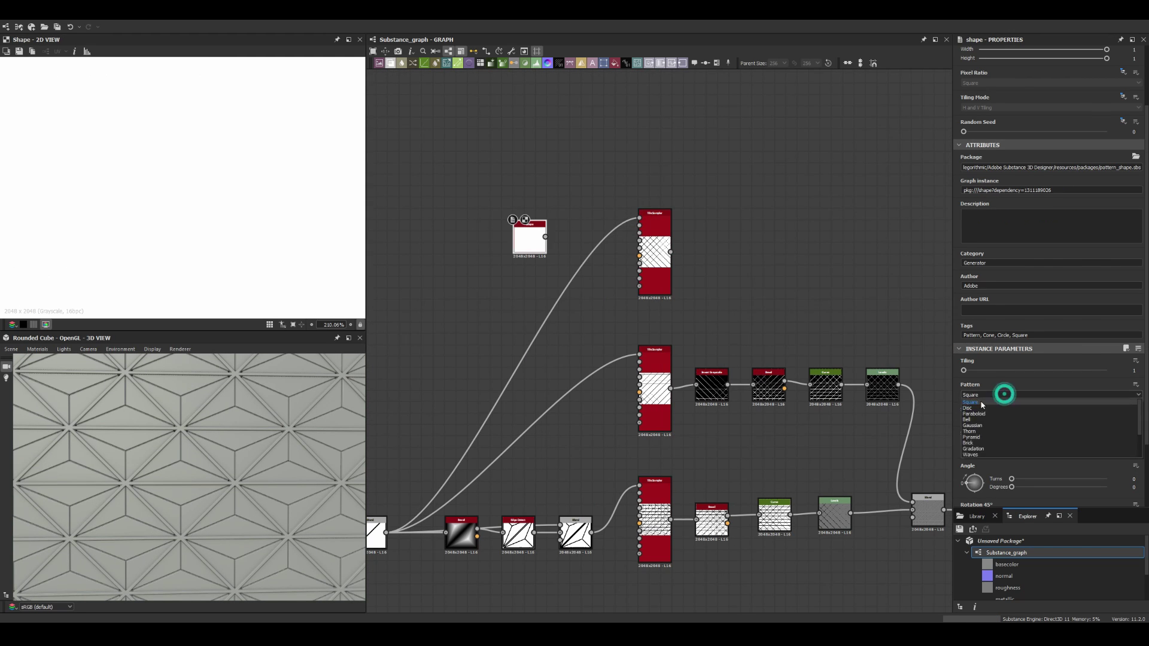
double_click(655, 241)
Step: Blend the tiled discs with the combined height in Subtract mode
middle_click_drag(894, 282, 744, 282)
left_click_drag(413, 63, 726, 289)
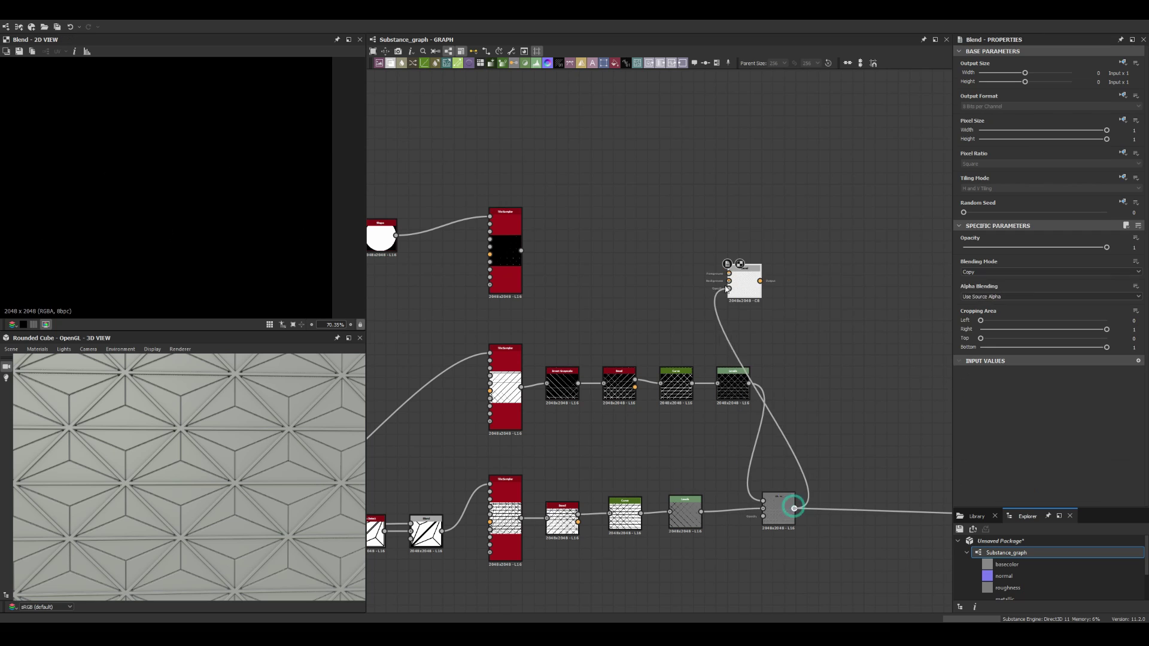
left_click(982, 291)
left_click(506, 221)
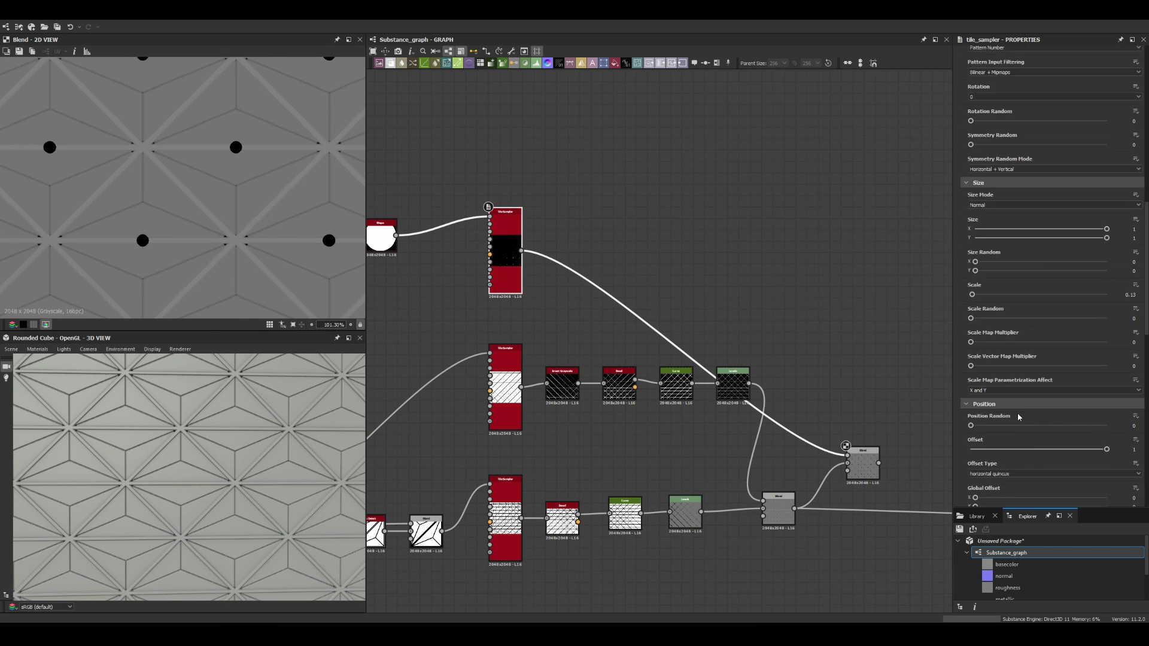
scroll(981, 410, "down", 5)
Step: Insert a Bevel and a Curve after the disc Shape to flatten the rivet tops
left_click(380, 237)
scroll(254, 231, "up", 5)
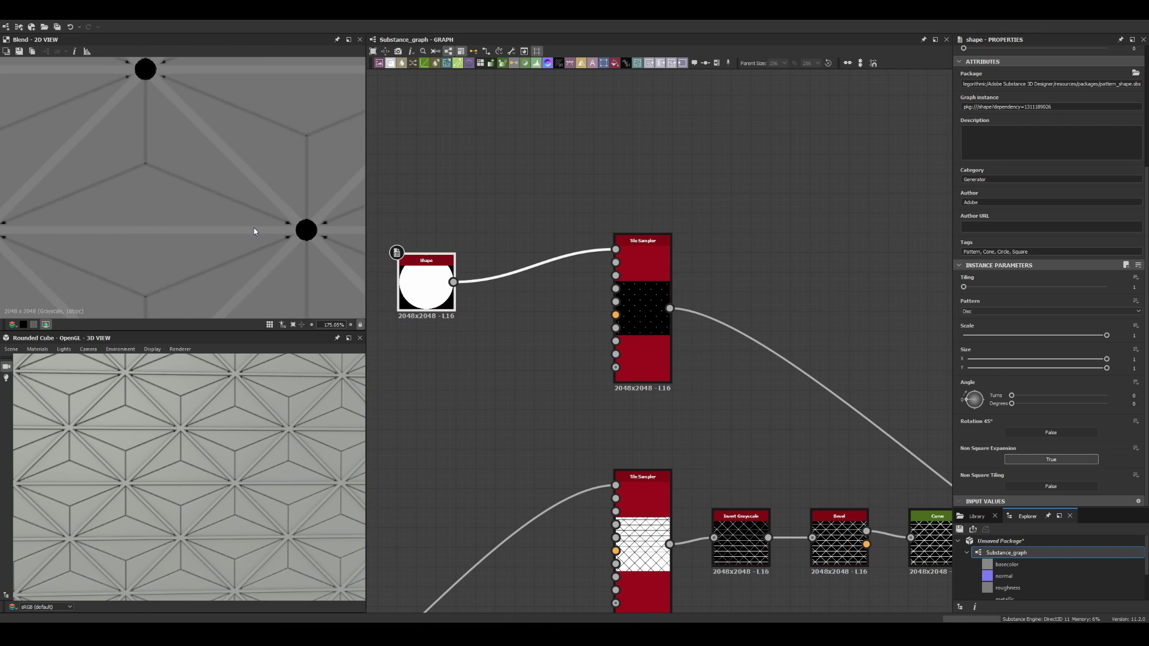
scroll(436, 301, "down", 3)
scroll(539, 287, "down", 2)
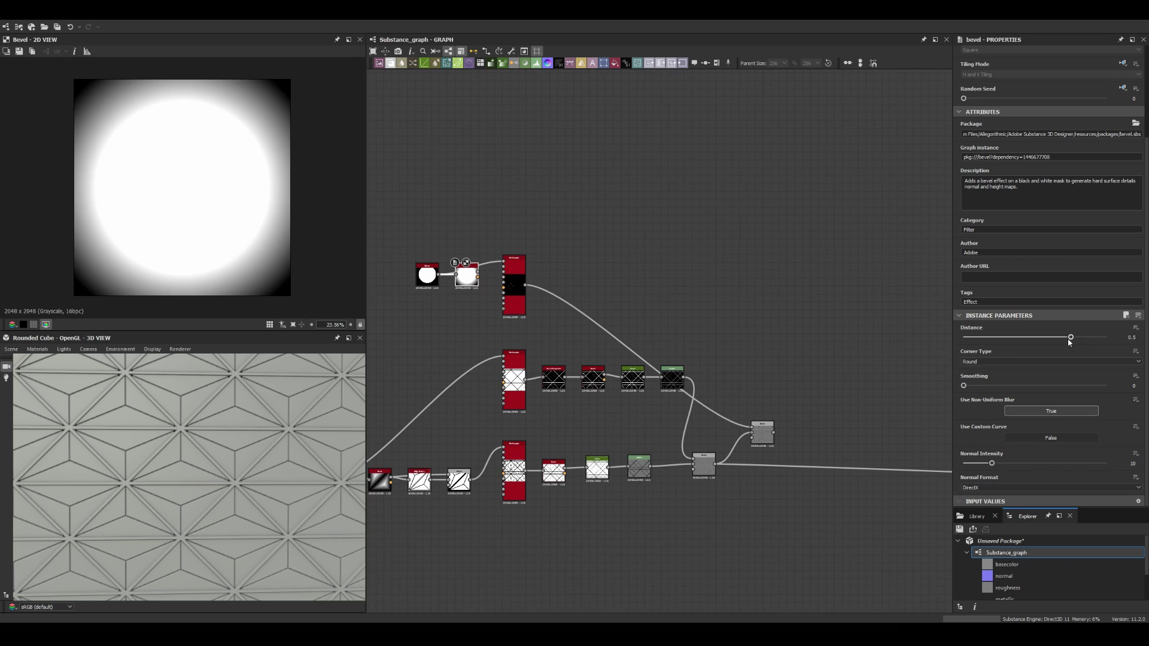
scroll(538, 287, "up", 4)
left_click_drag(586, 242, 477, 310)
key("space")
left_click(497, 359)
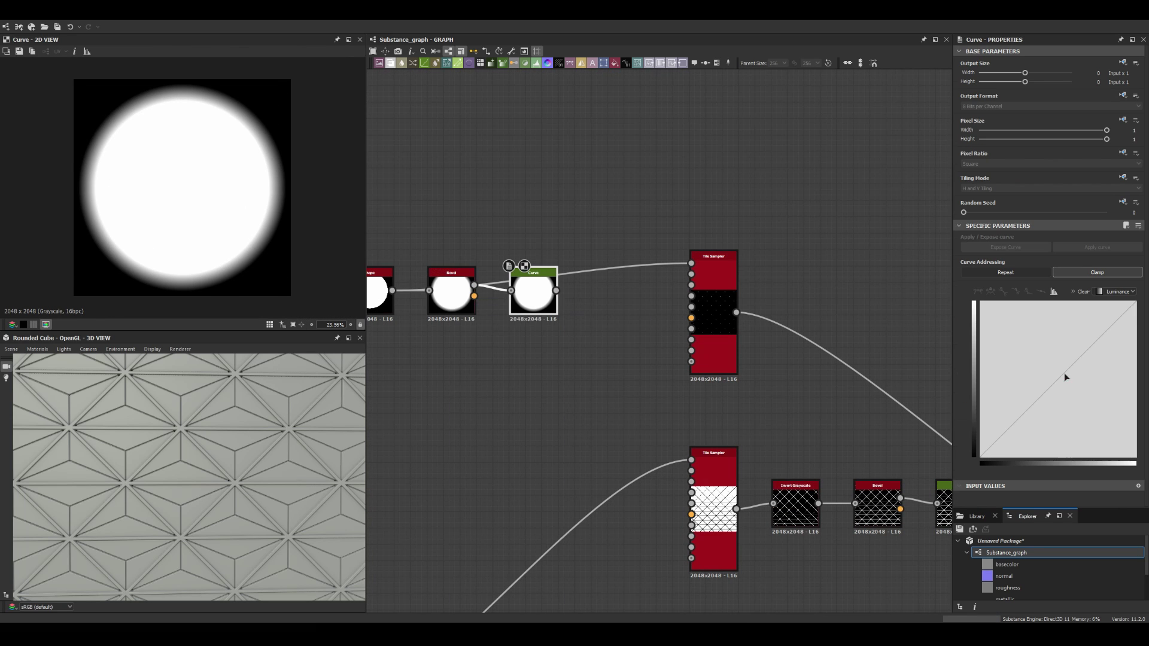
left_click_drag(1029, 320, 1041, 327)
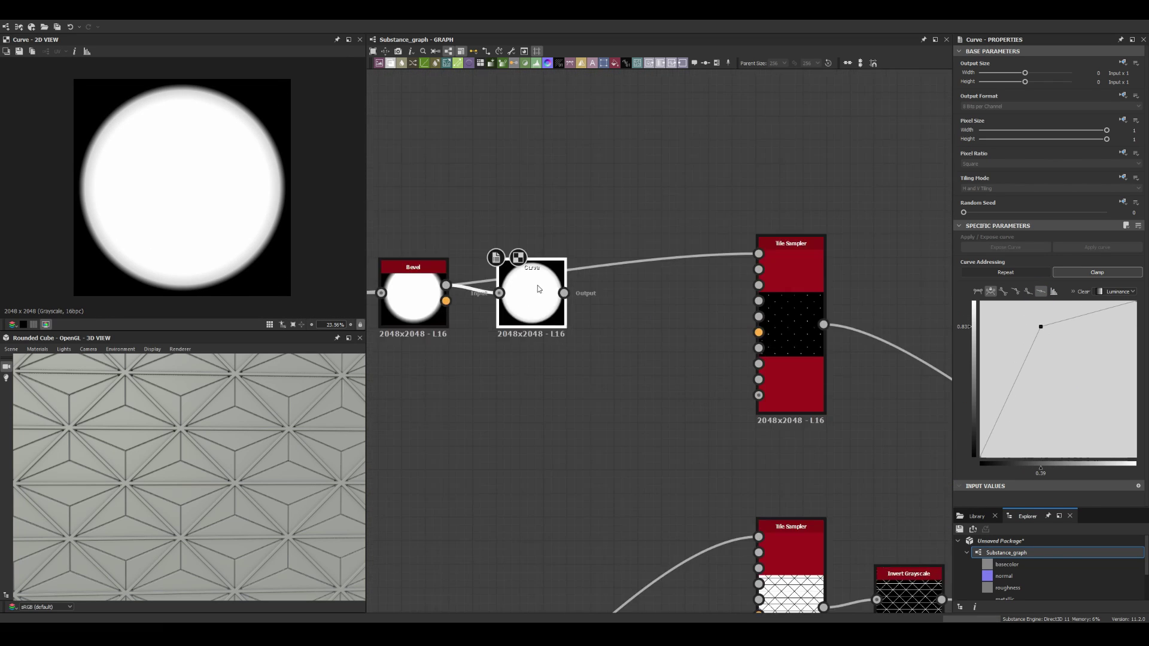
Step: Move and copy the disc Shape, Bevel and Curve chain
scroll(747, 312, "down", 2)
left_click_drag(541, 315, 563, 293)
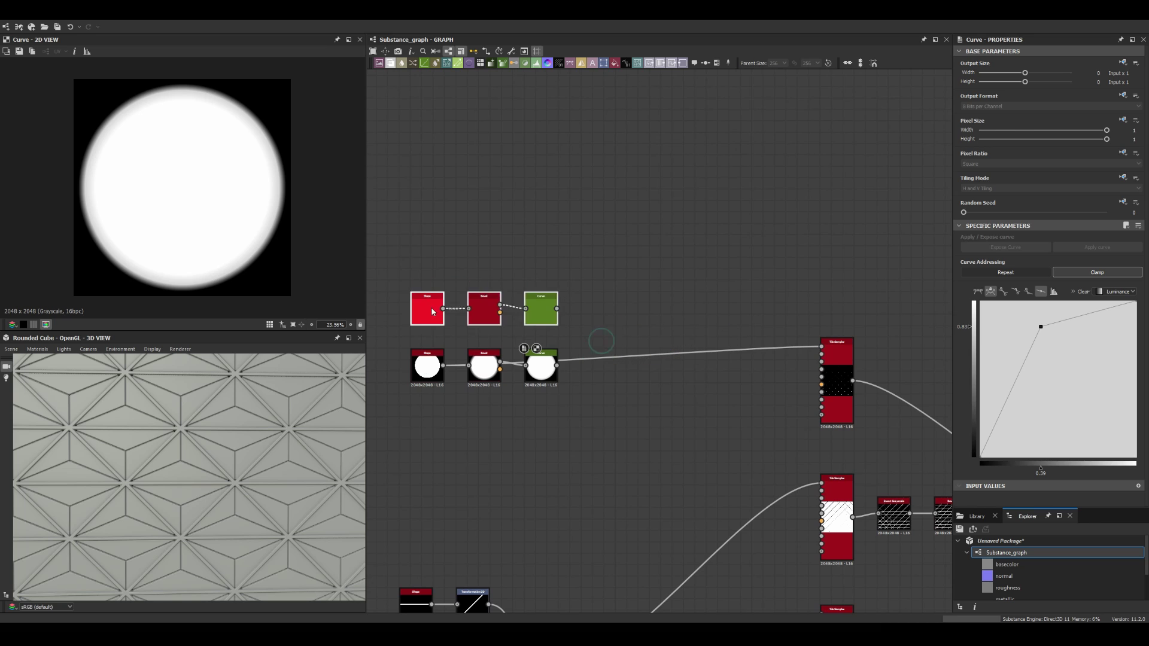
left_click(434, 311)
left_click(541, 308)
scroll(594, 326, "up", 1)
scroll(594, 327, "up", 2)
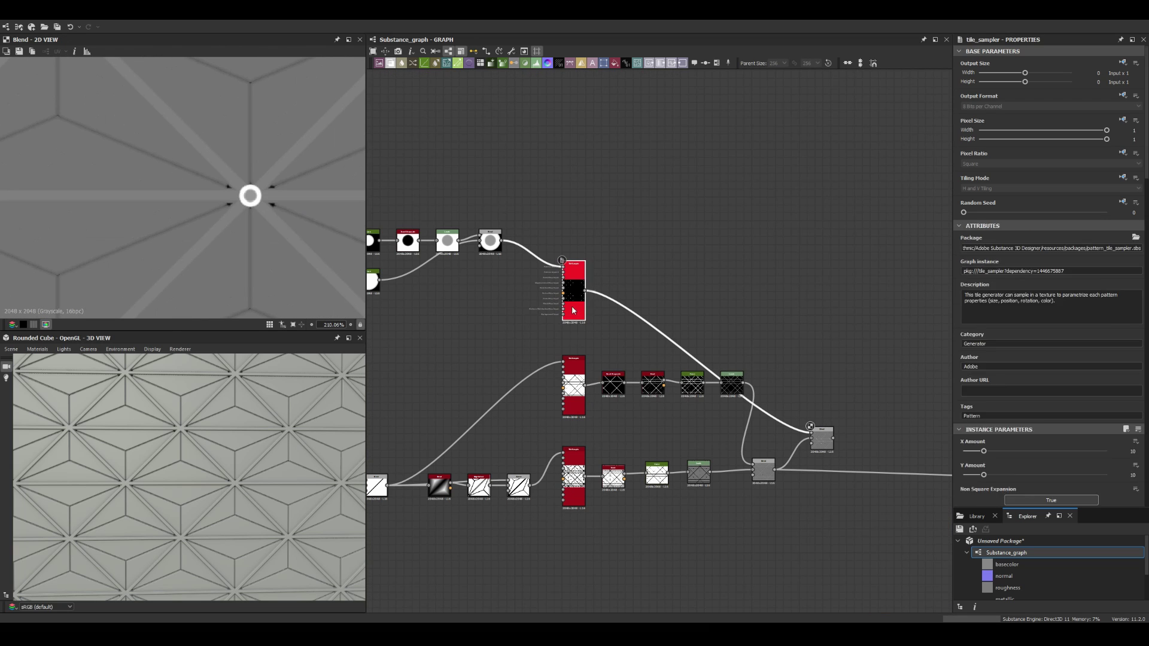
Step: Add a Histogram Scan node beside the dot mask's Levels node
scroll(272, 223, "down", 10)
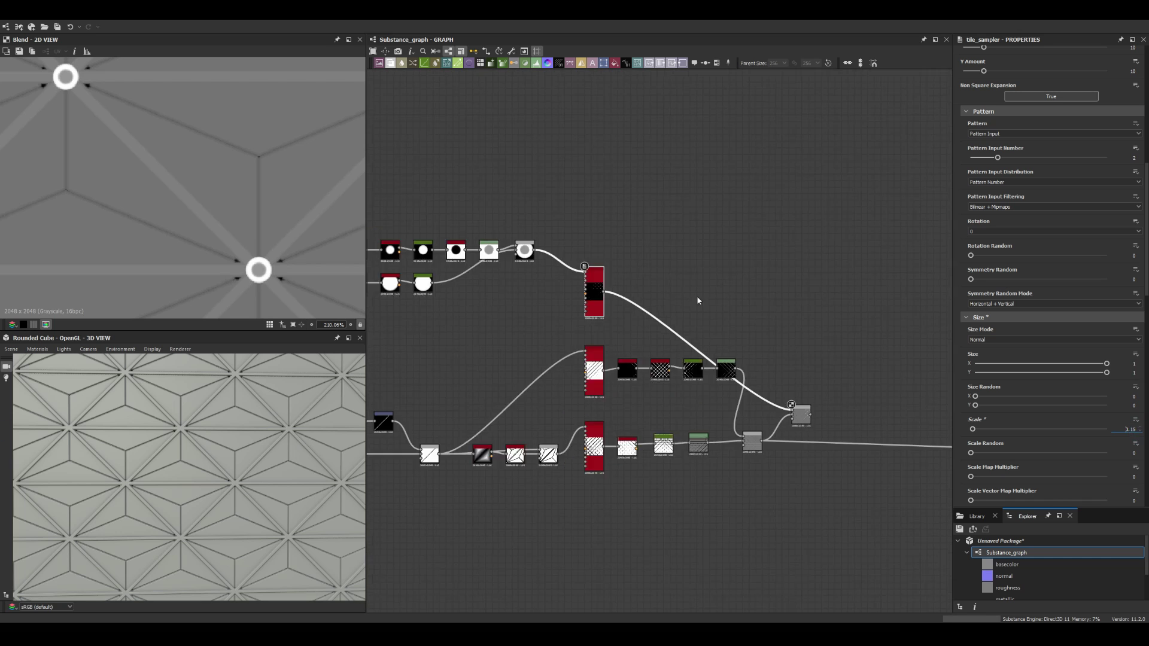
left_click(675, 343)
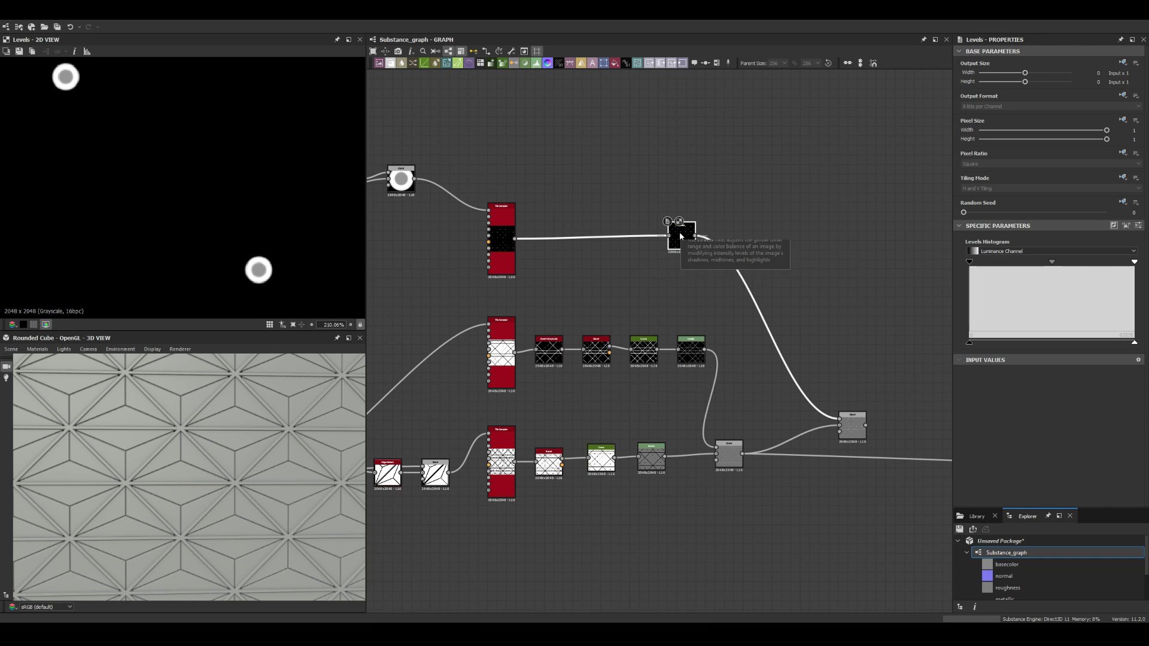
key("space")
type("histogram scan")
key("Return")
scroll(645, 278, "up", 3)
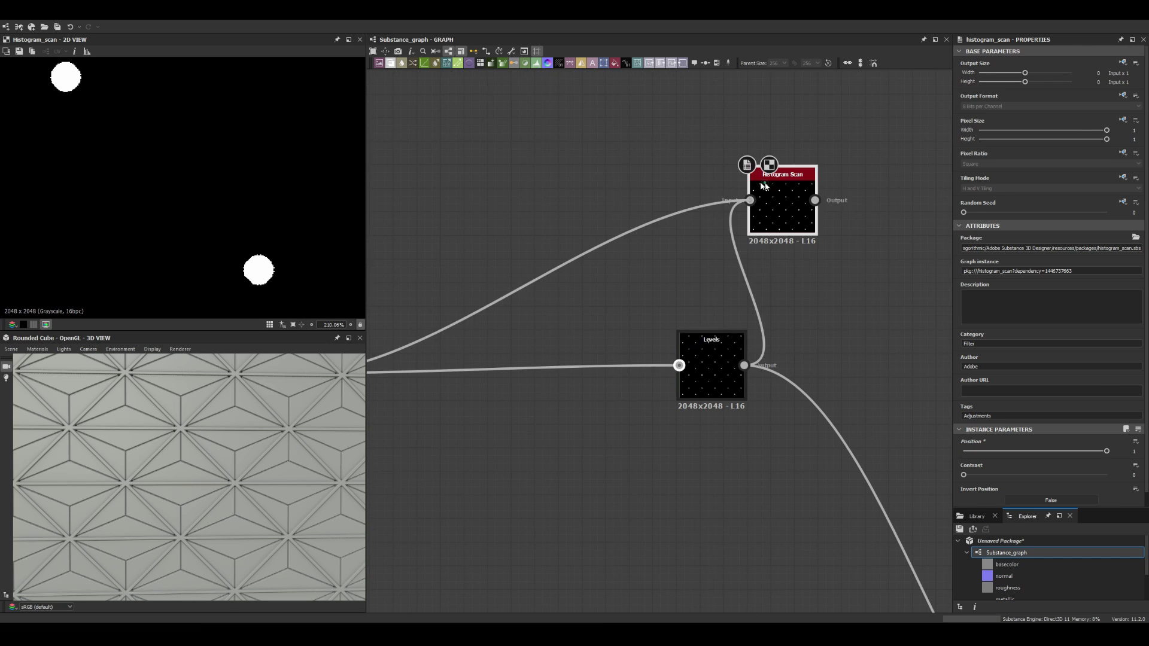
left_click_drag(763, 186, 695, 228)
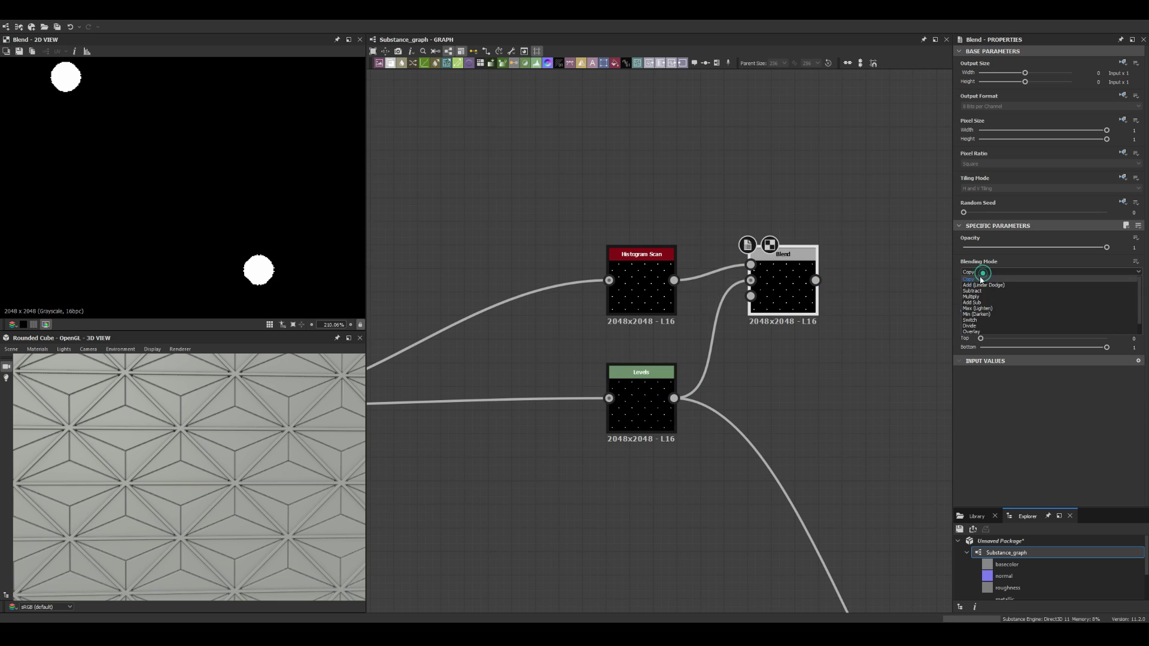
Step: Tweak Levels Out Low and Histogram Scan Position and Contrast to shape the small rivets
left_click(641, 407)
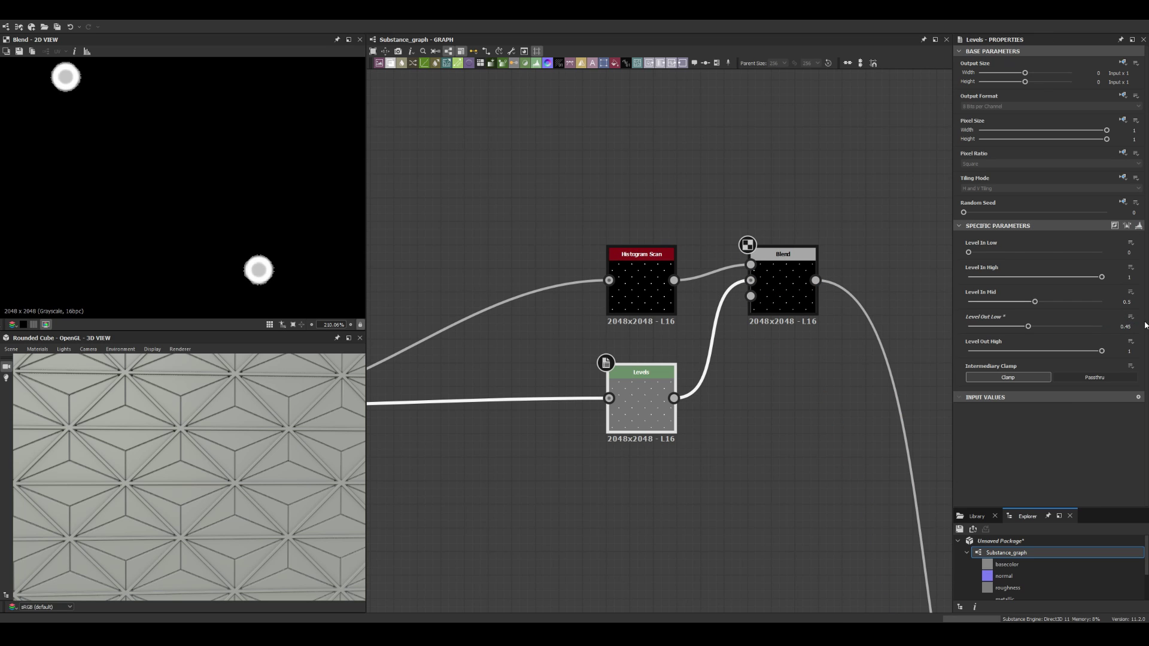
left_click(662, 308)
scroll(610, 426, "down", 5)
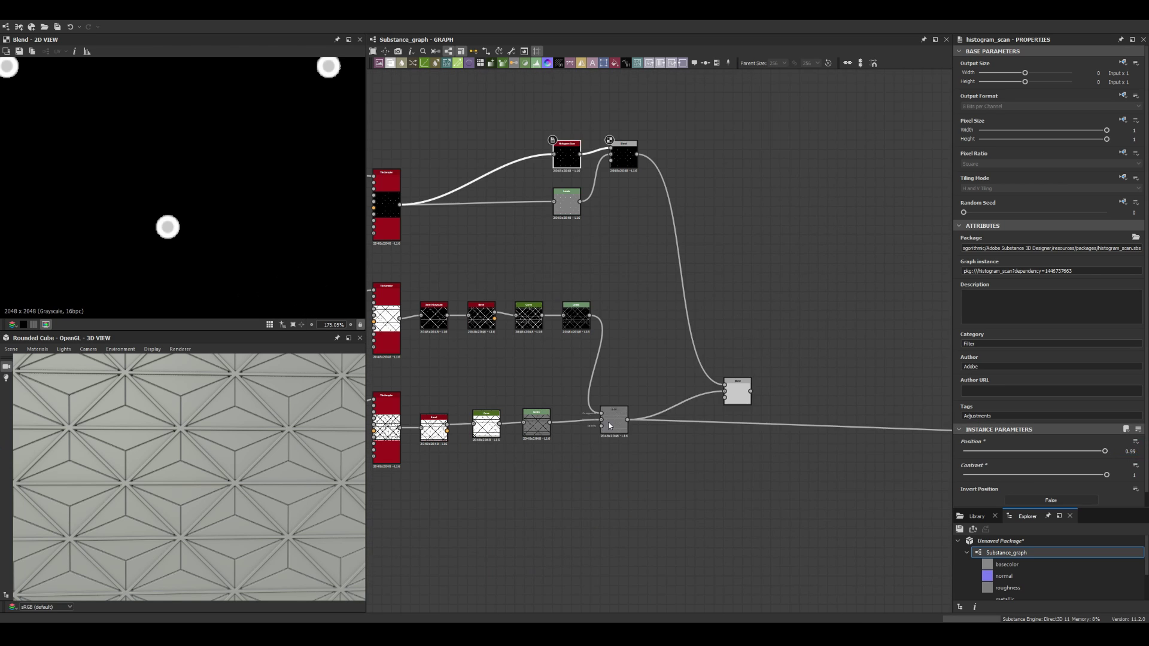
left_click(567, 204)
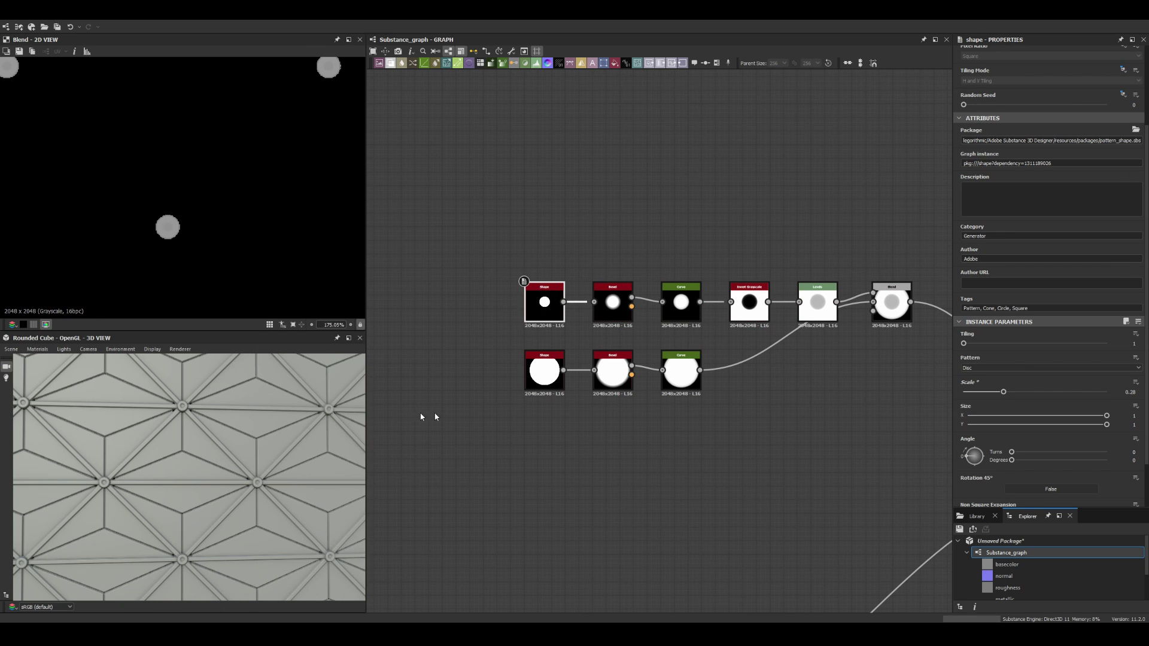
Step: Add a Gradient Linear 1 node and a Flood Fill node
scroll(610, 462, "up", 5)
key("space")
type("gra")
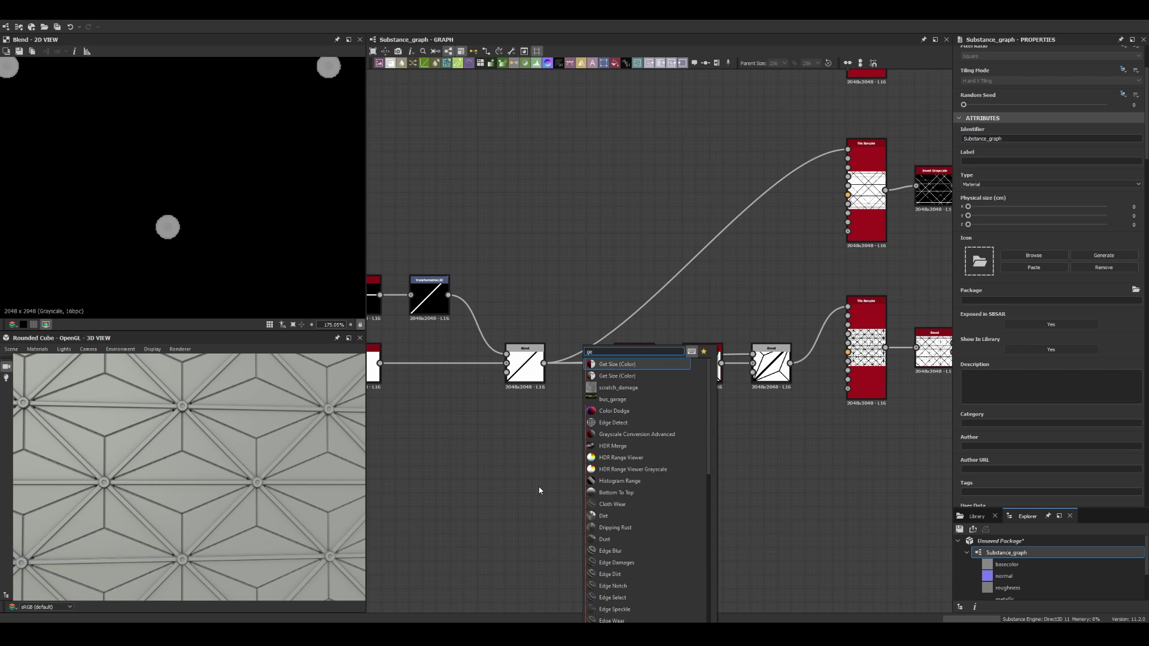
left_click(613, 435)
scroll(605, 491, "down", 5)
key("space")
type("fl")
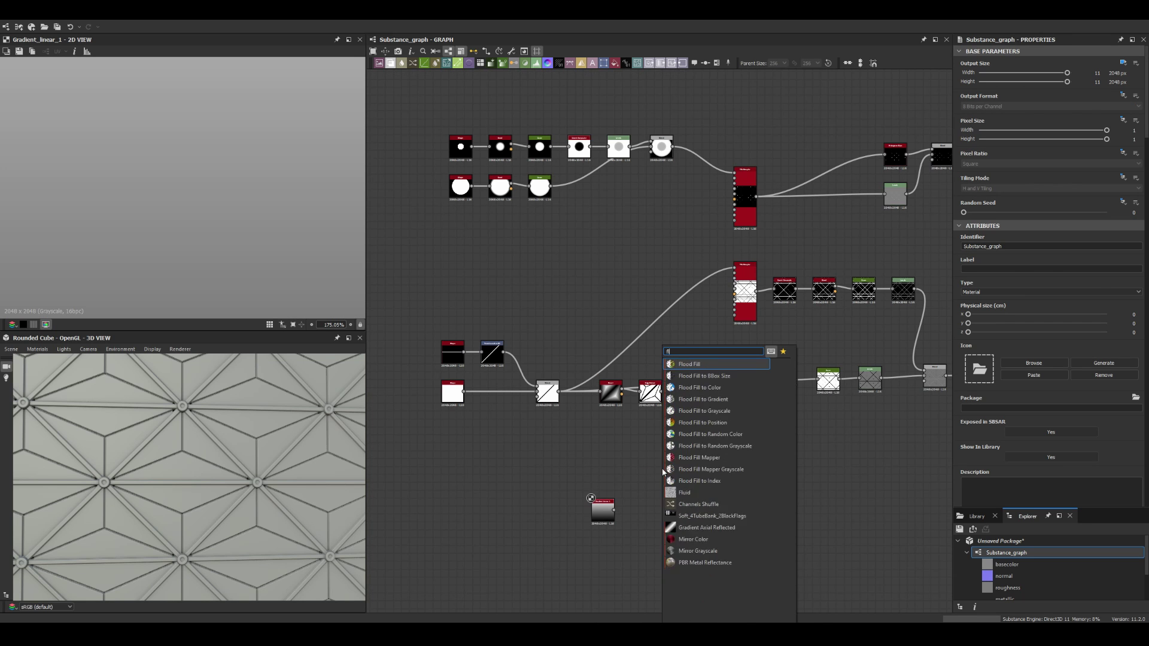
key("Return")
scroll(622, 383, "up", 3)
Step: Test a Histogram Scan off the Bevel (contrast 1, position about 0.42), then delete it
double_click(597, 414)
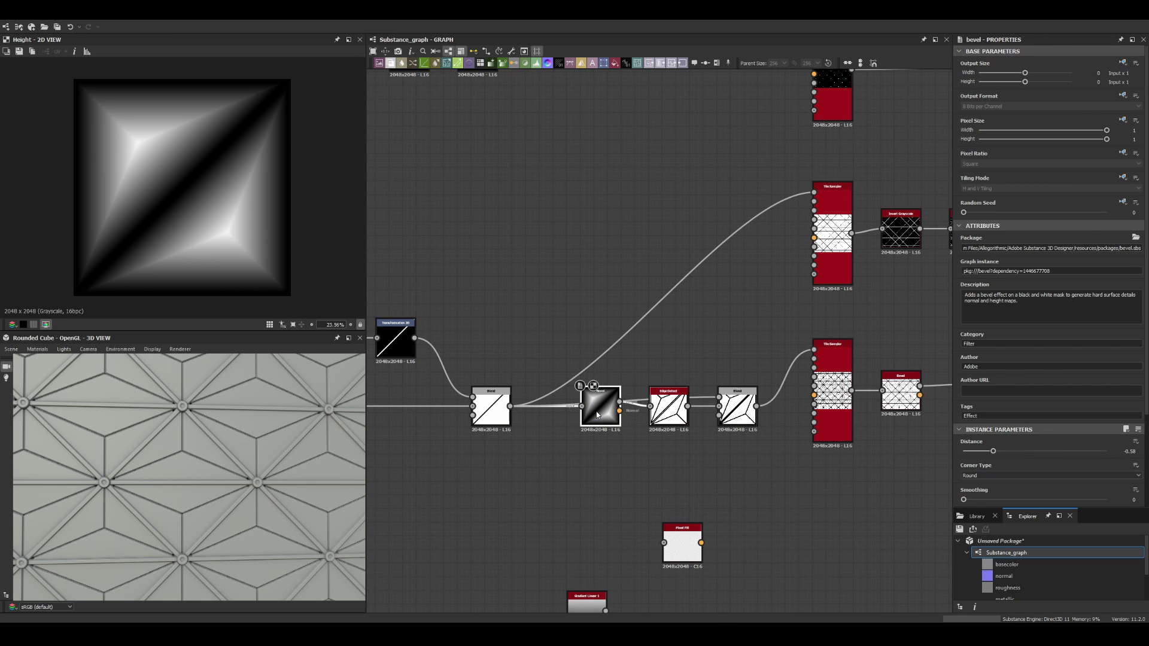
middle_click_drag(623, 612, 616, 504)
left_click_drag(676, 437, 717, 532)
left_click_drag(613, 304, 685, 430)
key("Return")
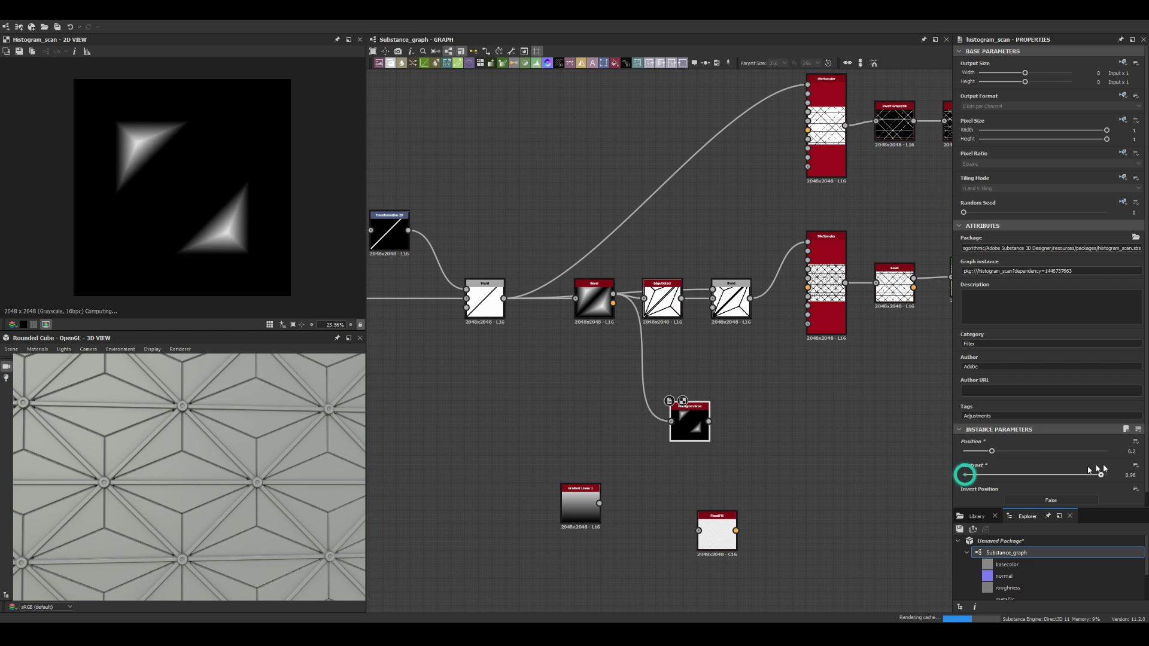
left_click_drag(1100, 475, 1109, 475)
left_click_drag(991, 451, 1024, 451)
left_click(591, 295)
left_click(692, 424)
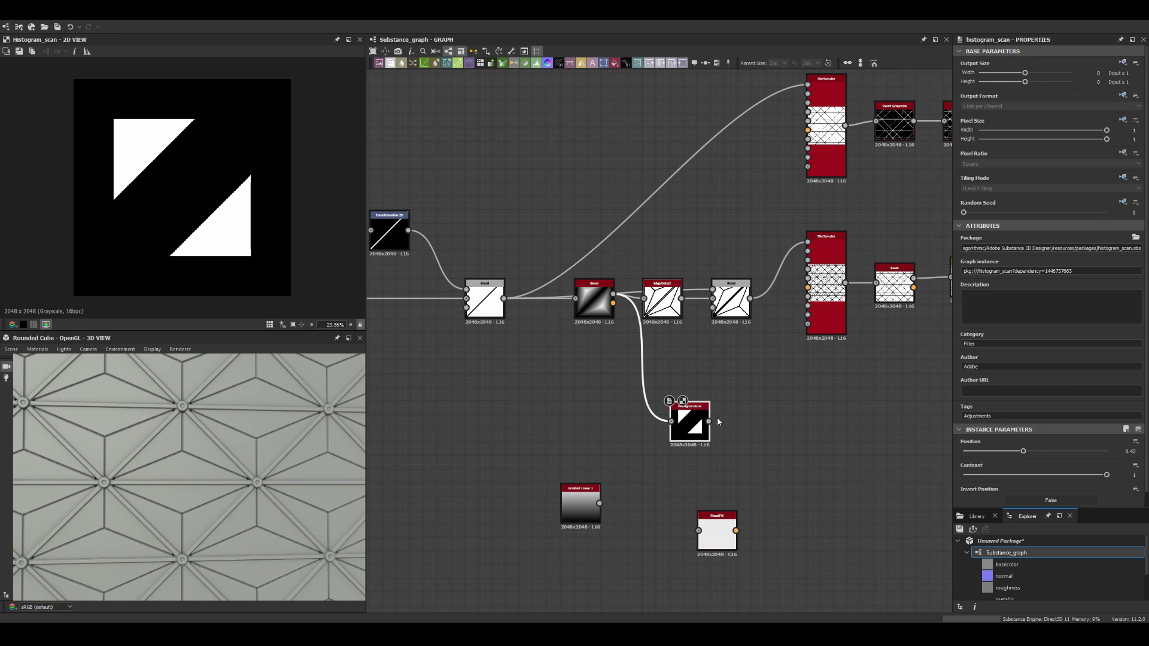
left_click(595, 304)
left_click(687, 417)
key("Delete")
Step: Branch an Edge Detect from the Bevel with Edge Width about 11.27
left_click(663, 300)
middle_click_drag(690, 380, 627, 351)
key("ctrl+d")
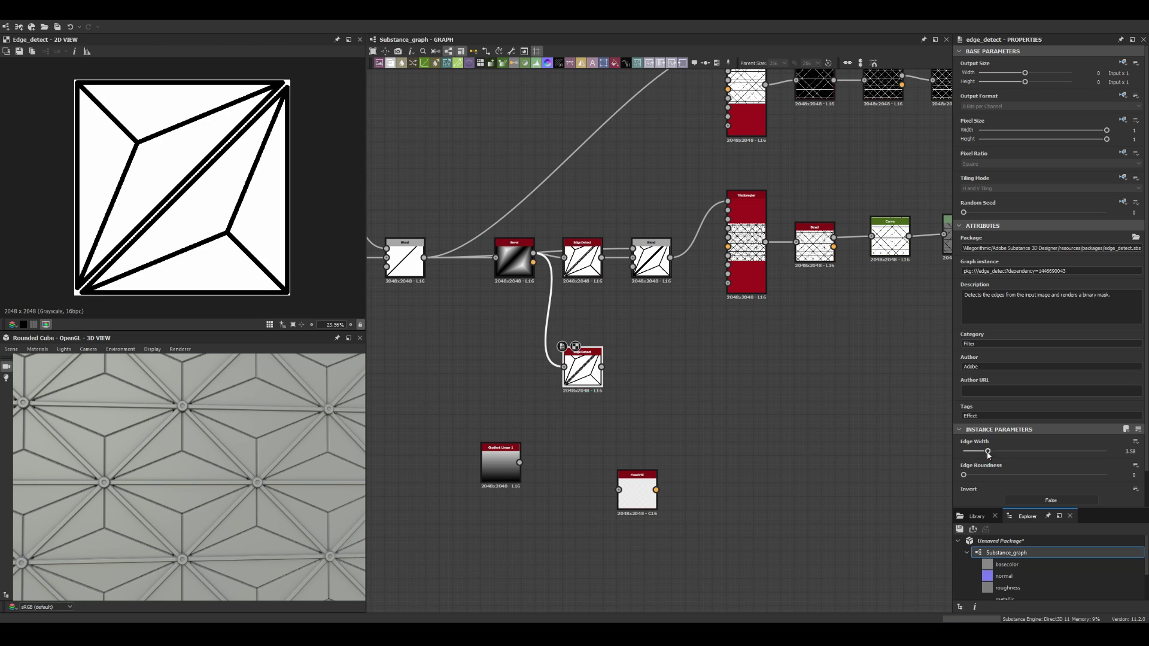
left_click_drag(988, 452, 1063, 452)
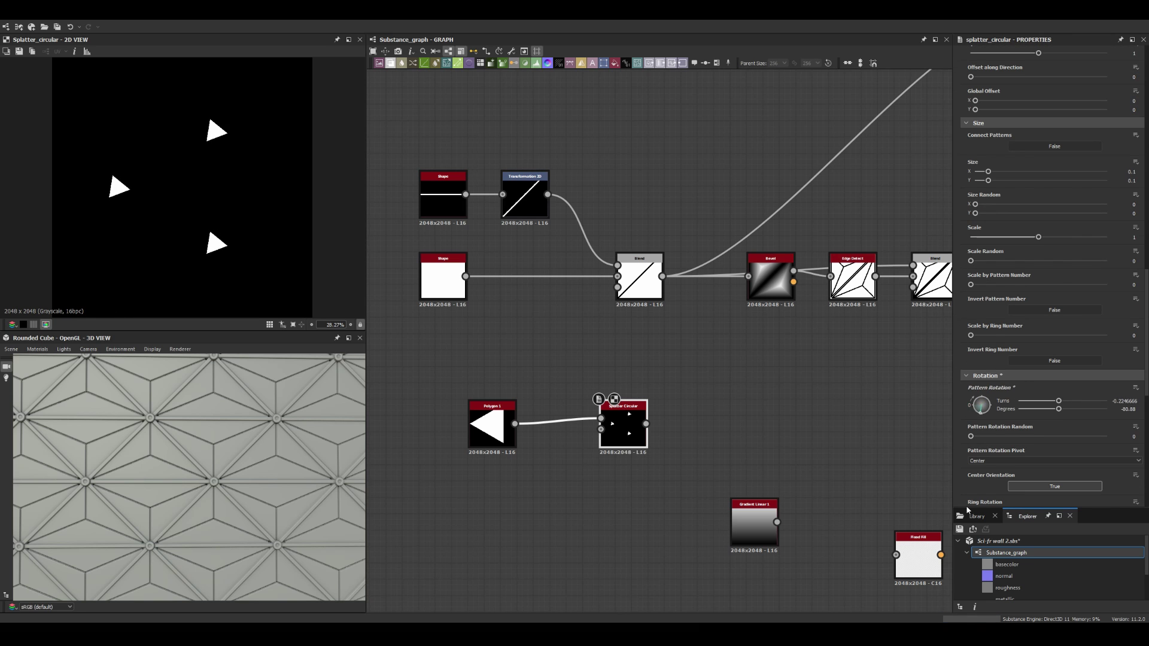
Step: Offset Polygon 1's triangle to the left with a Transformation 2D
scroll(998, 403, "up", 5)
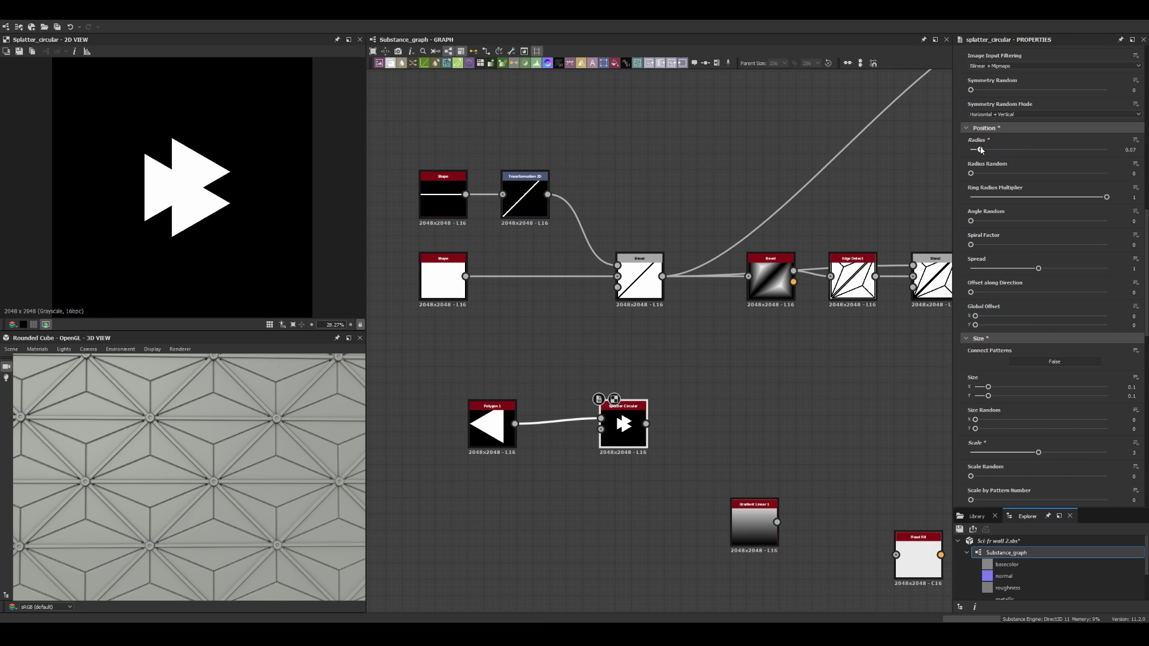
scroll(172, 215, "up", 4)
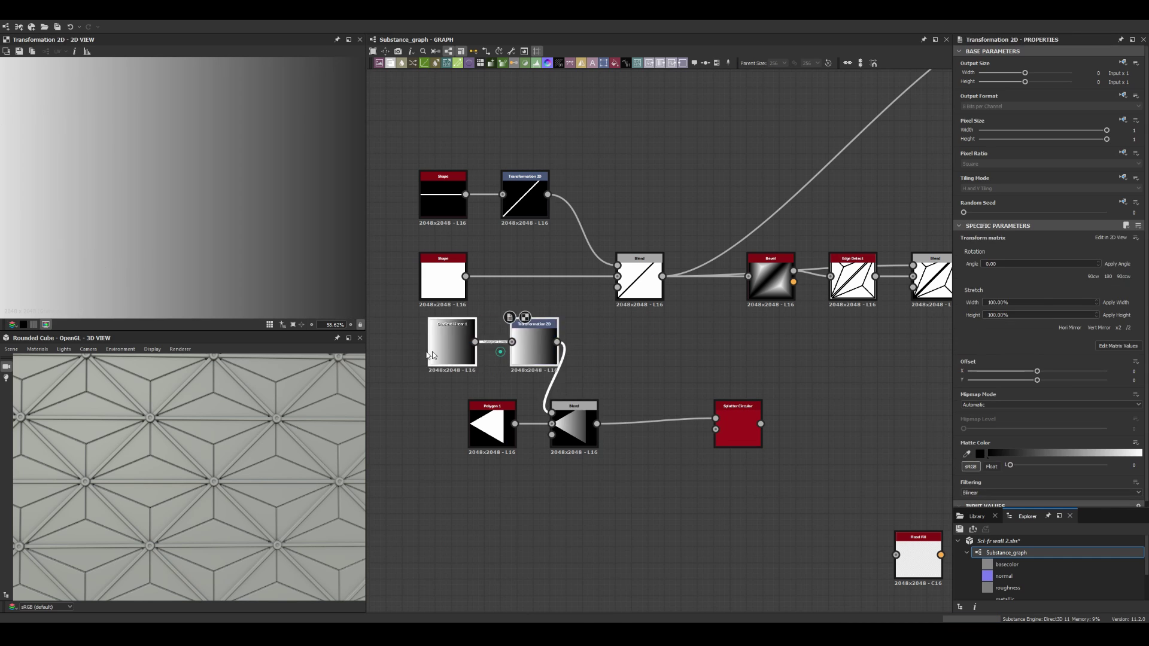
left_click(492, 341)
double_click(736, 424)
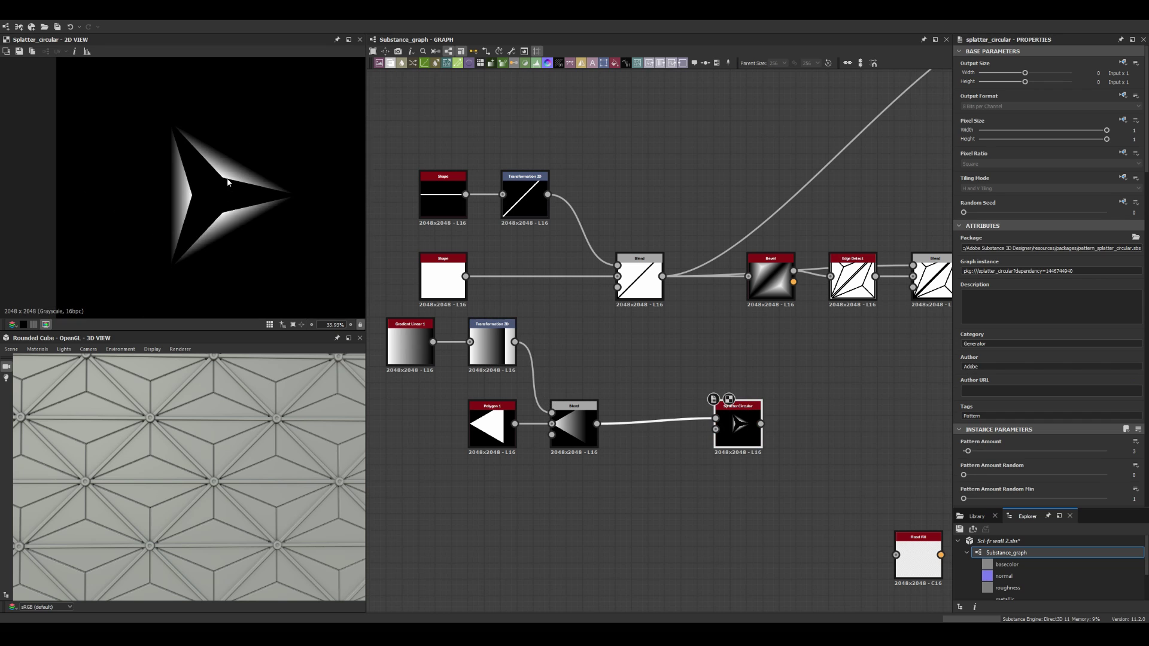
left_click_drag(483, 433, 418, 434)
double_click(574, 424)
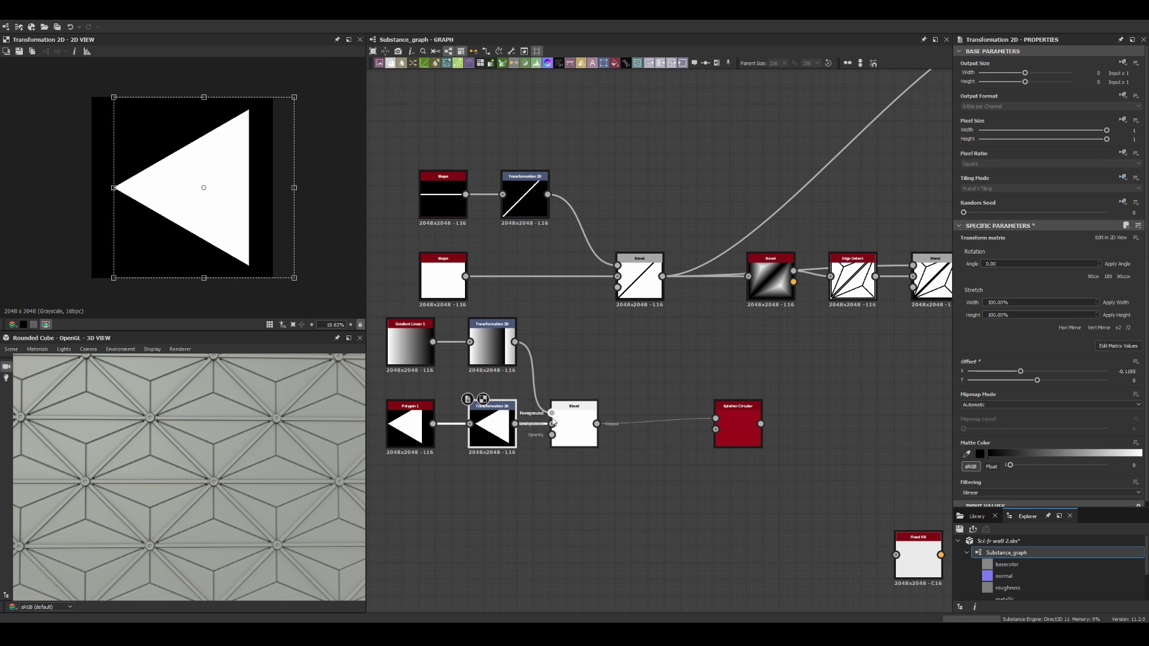
left_click_drag(272, 187, 230, 188)
scroll(209, 203, "up", 2)
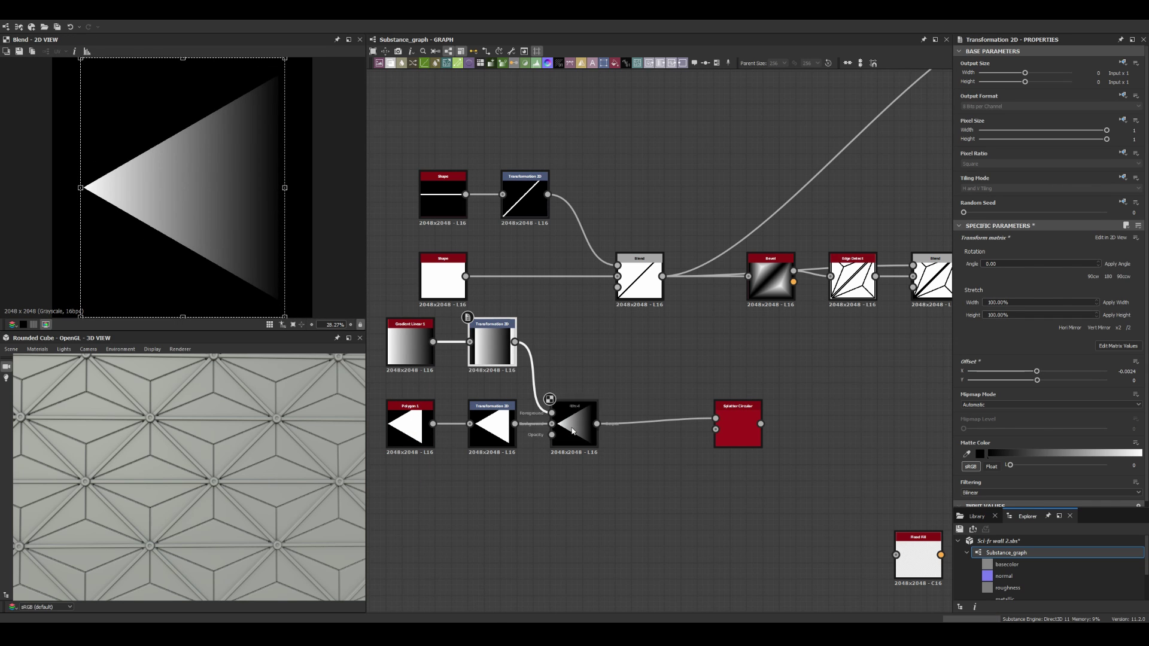
Step: Insert a Bevel before the gradient Blend and slightly enlarge the Splatter Circular stars
left_click(1035, 452)
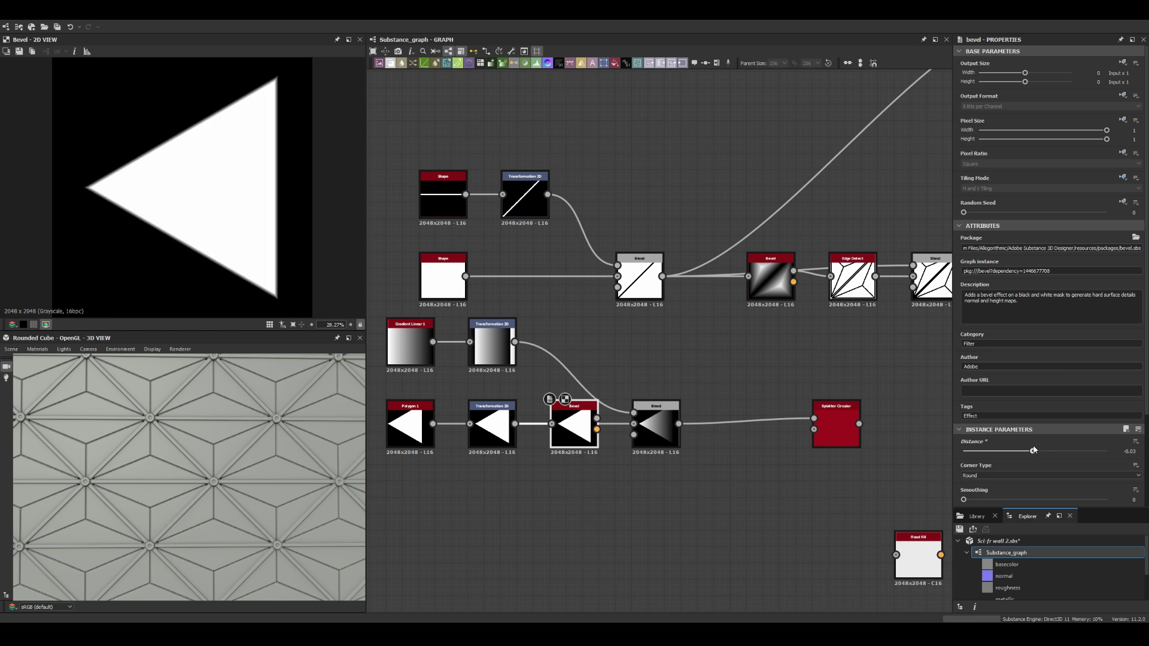
scroll(658, 419, "up", 2)
scroll(599, 389, "down", 4)
double_click(739, 377)
scroll(626, 300, "down", 3)
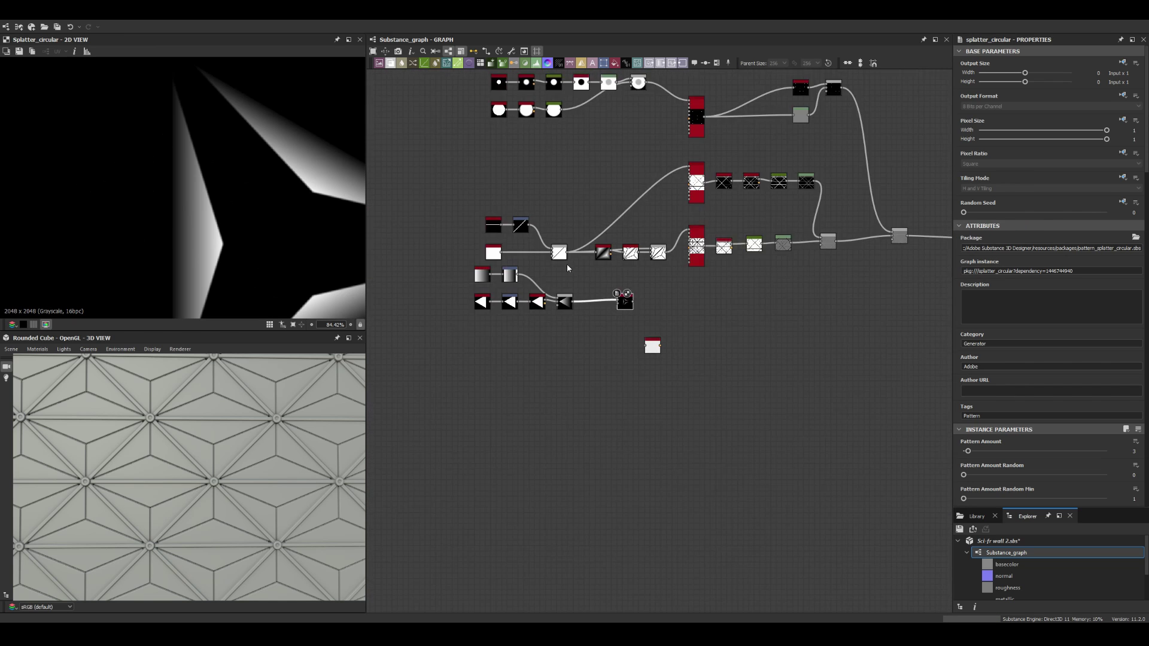
scroll(586, 382, "up", 5)
scroll(999, 398, "down", 10)
left_click_drag(1051, 400, 1055, 399)
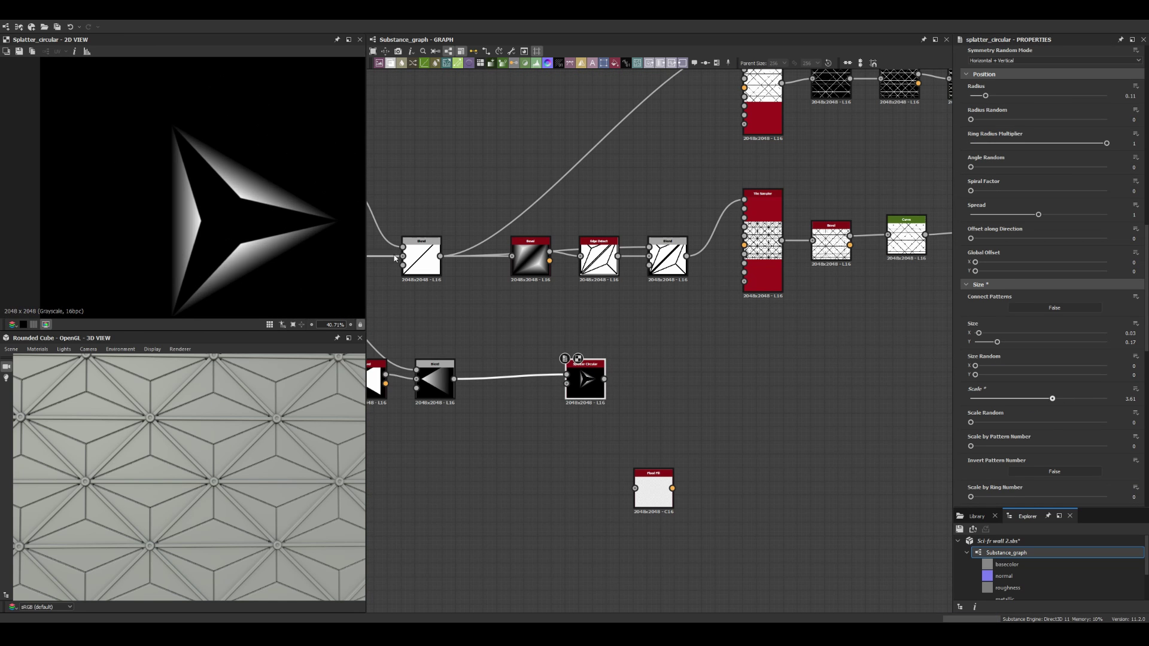
scroll(299, 240, "down", 3)
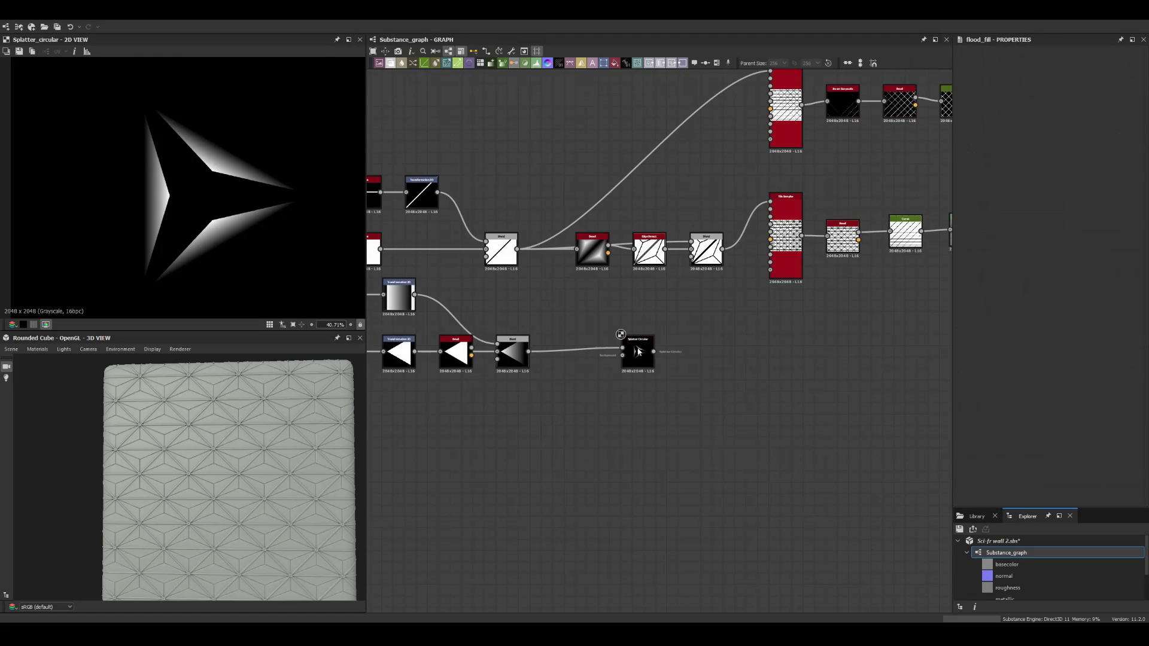
Step: Rotate the star copy by 45 degrees and shrink the Splatter Circular star slightly
left_click_drag(249, 226, 202, 262)
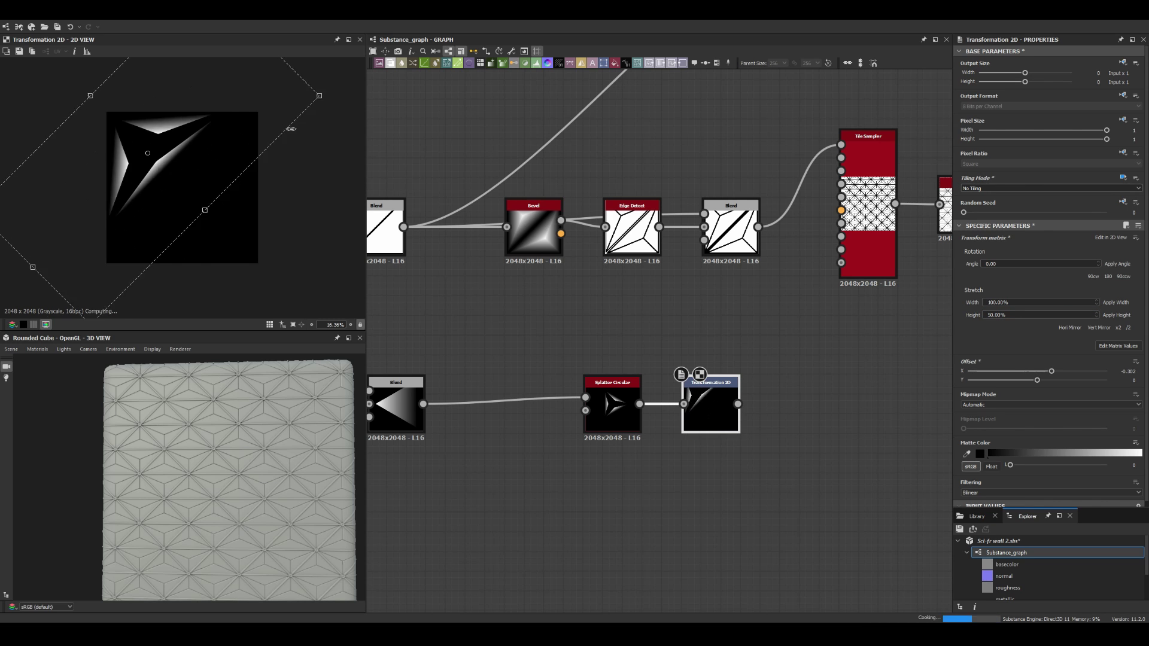
left_click(612, 407)
scroll(1048, 299, "down", 10)
left_click_drag(1042, 479, 1043, 482)
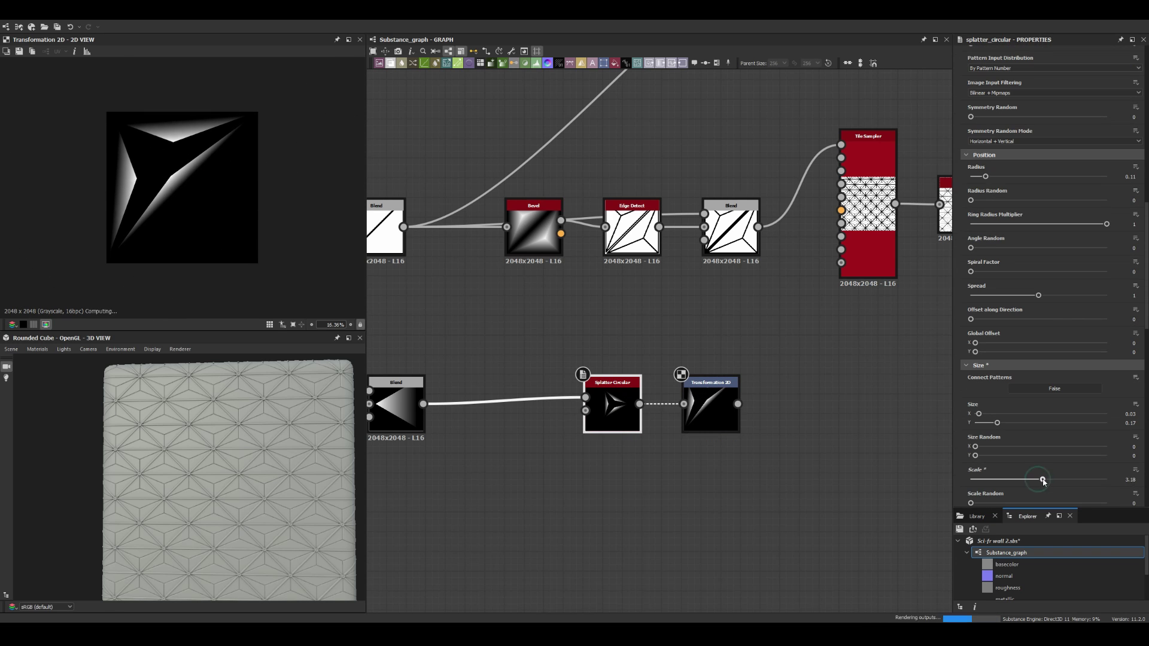
Step: Duplicate the Transformation 2D, merge both copies in a Blend, and feed a Tile Sampler
left_click(714, 412)
key("ctrl+d")
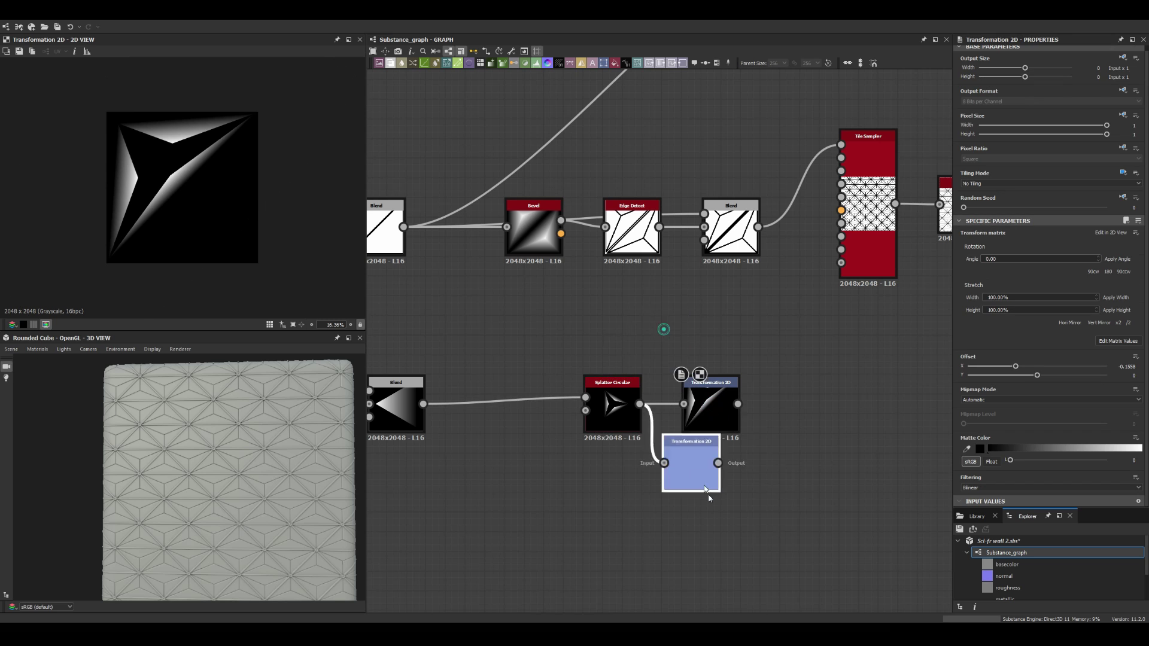
left_click_drag(738, 483, 805, 452)
left_click(850, 359)
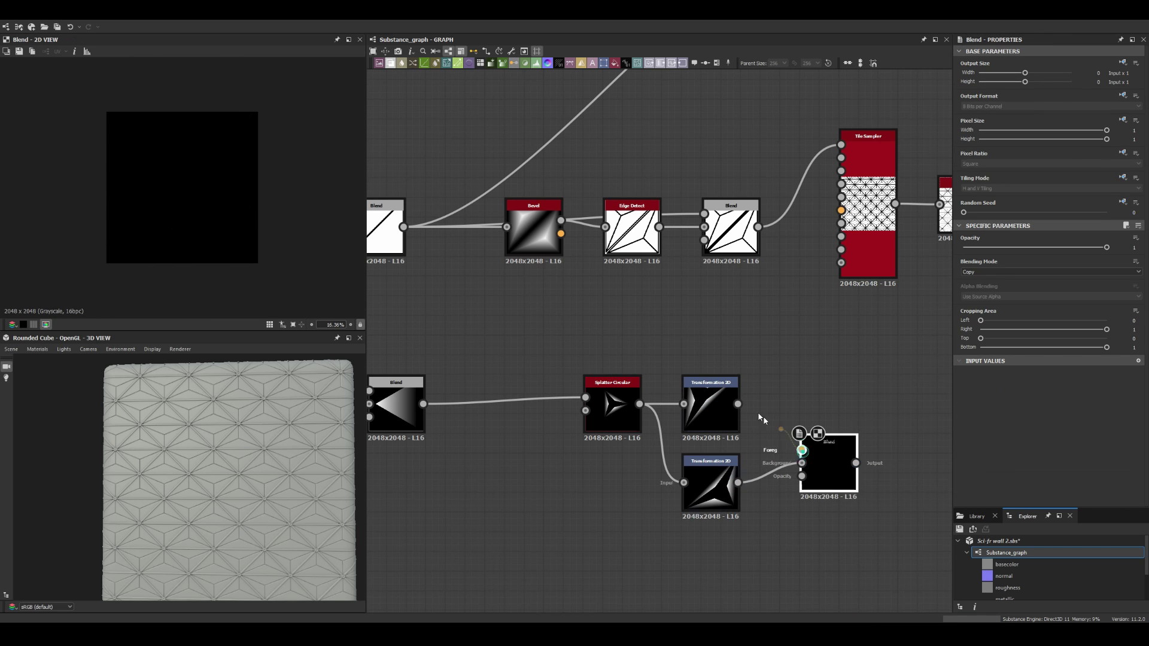
scroll(580, 279, "down", 2)
left_click(674, 263)
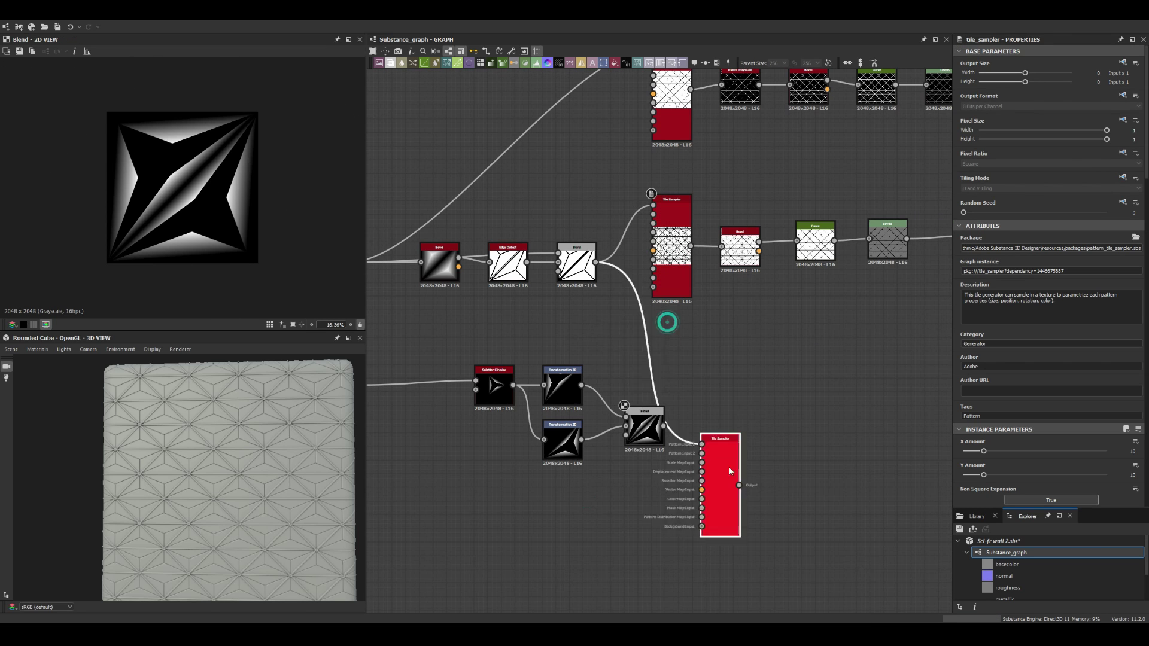
Step: Preview the Transformation 2D, blended star copies and tiled star pattern outputs
double_click(539, 439)
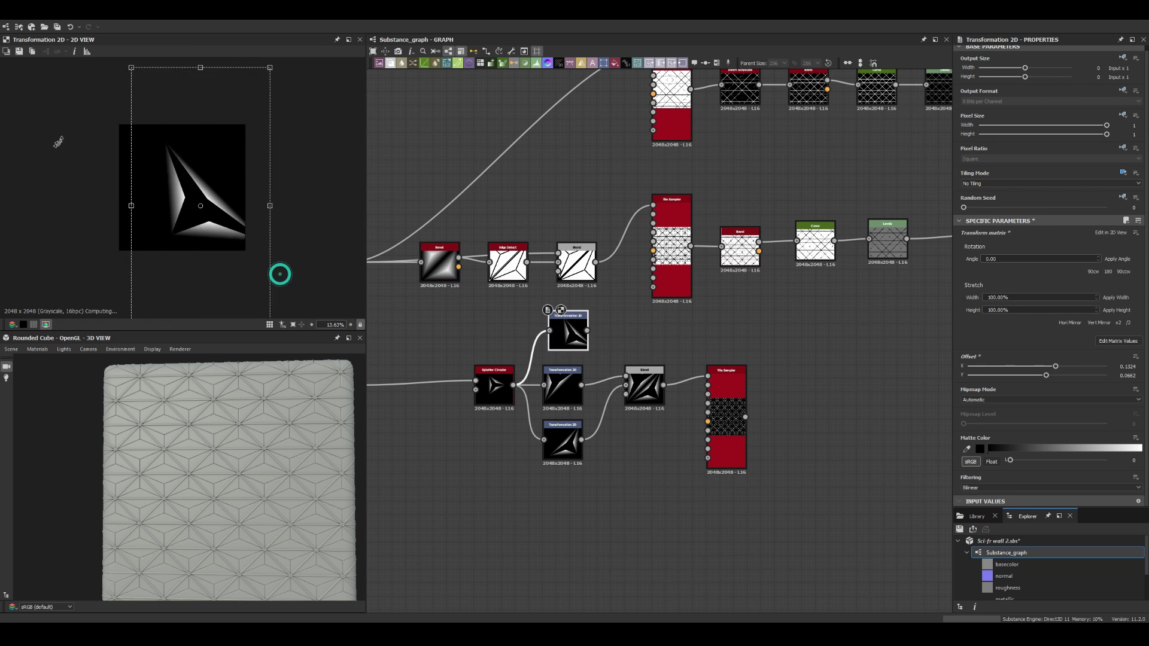
double_click(643, 386)
double_click(723, 394)
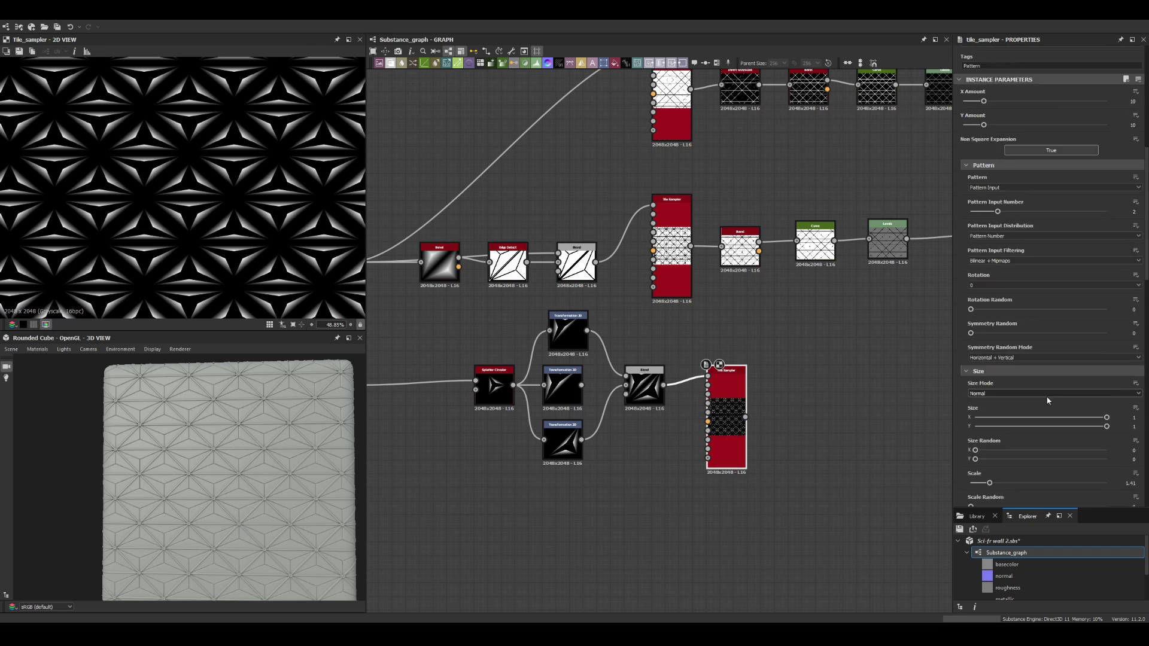
scroll(1017, 299, "down", 5)
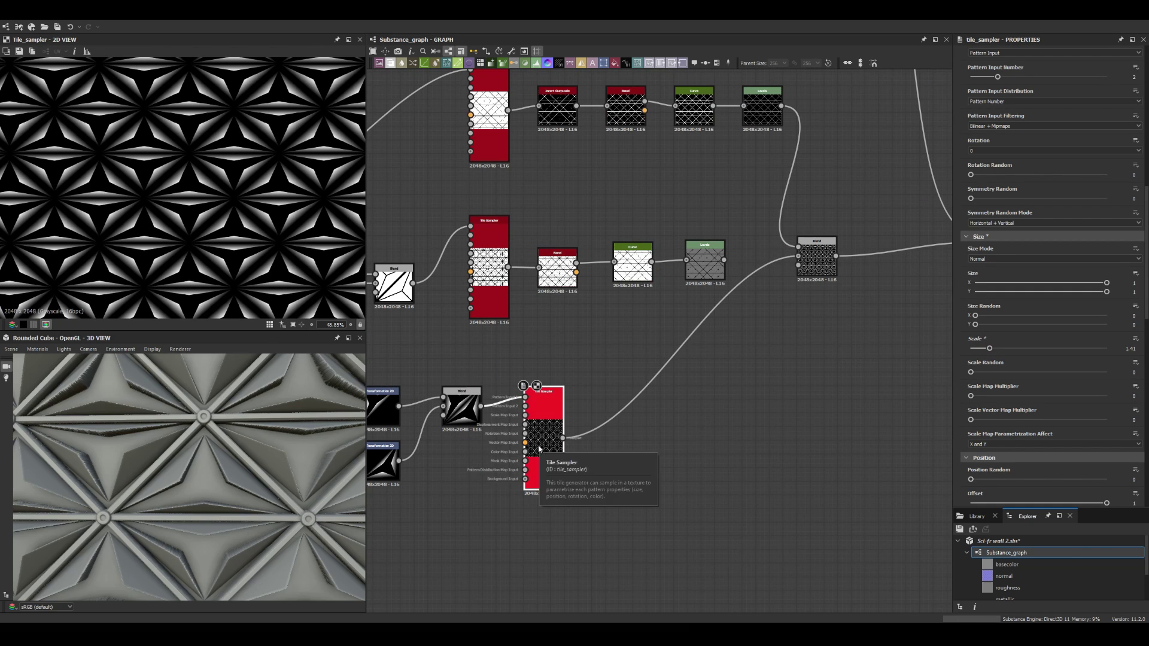
mouse_move(539, 449)
middle_mouse_down()
mouse_move(616, 422)
mouse_move(816, 401)
middle_mouse_up()
double_click(657, 359)
double_click(740, 359)
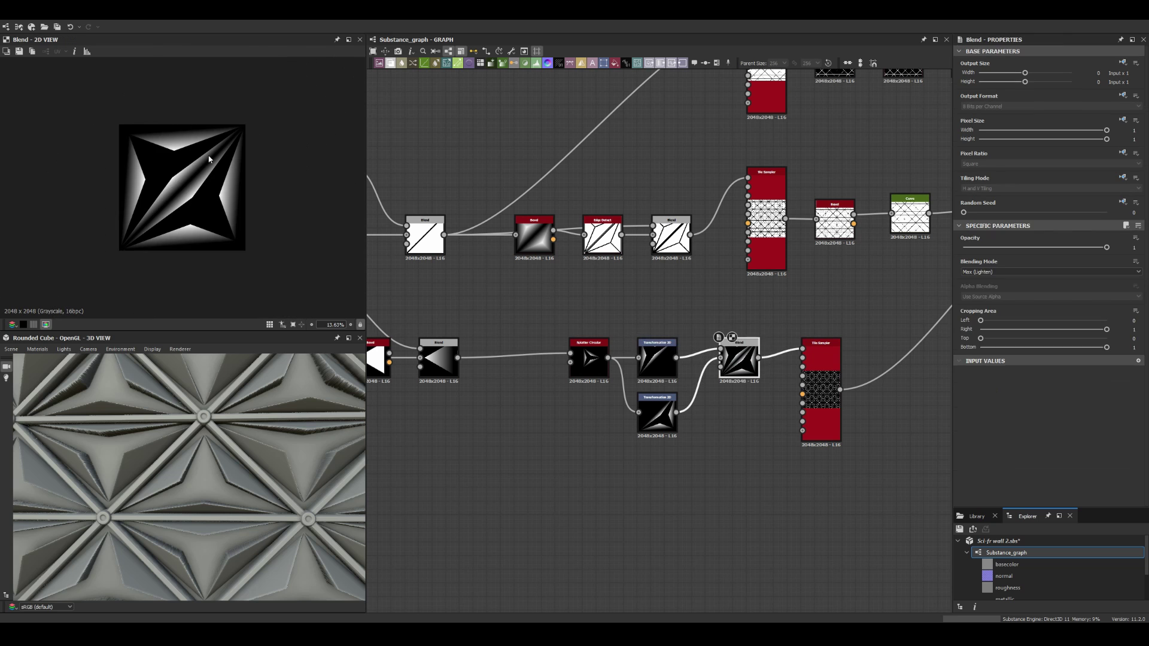
Step: Nudge the inset shape's horizontal offset and delete the extra lower Transformation 2D node
left_click_drag(67, 71, 169, 177)
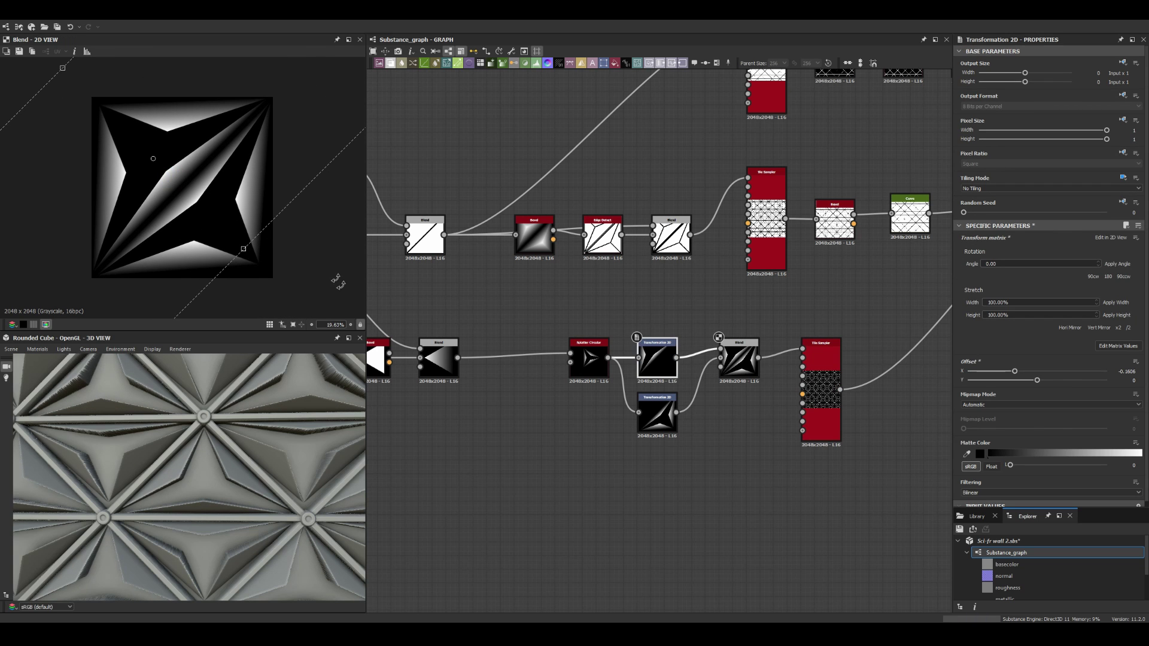
key("Delete")
left_click_drag(656, 413, 657, 358)
scroll(226, 237, "down", 2)
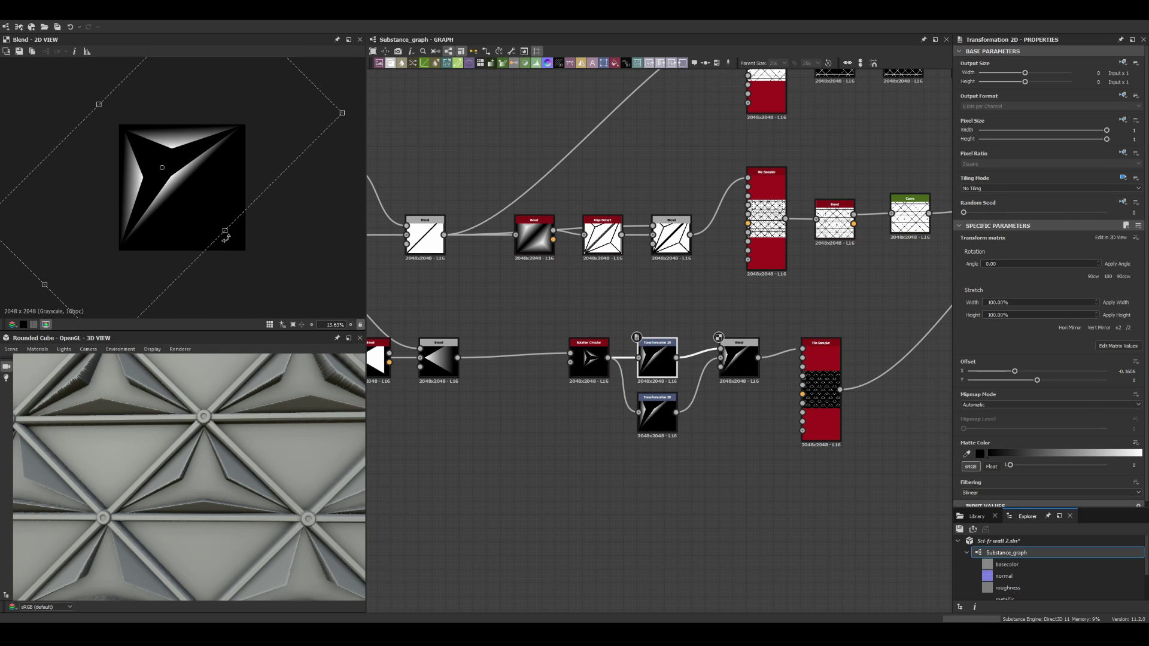
left_click(659, 415)
key("Delete")
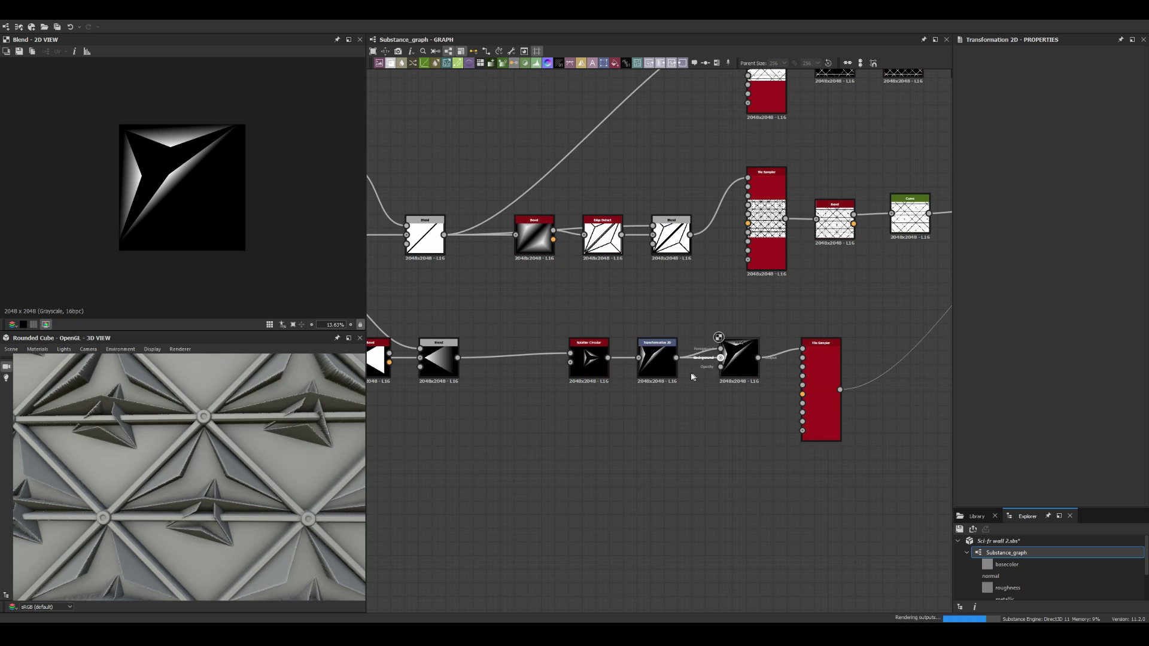
Step: Push the inset shape's offset further sideways and pull a new link from the Tile Sampler
middle_click_drag(490, 300, 523, 315)
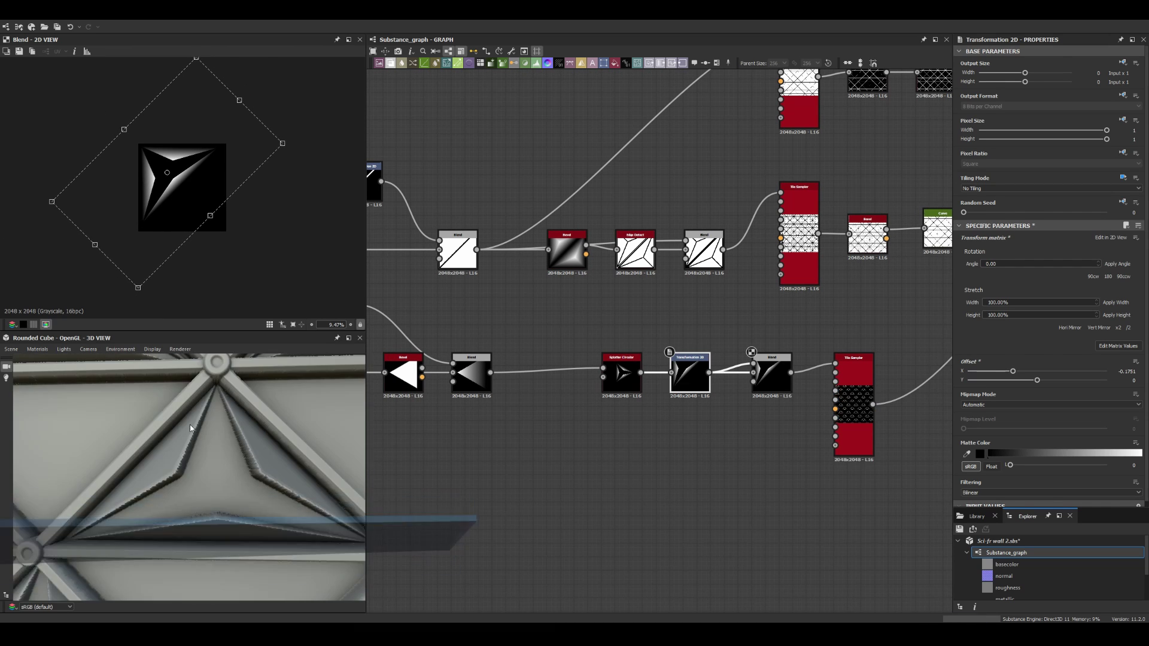
left_click_drag(239, 100, 242, 97)
middle_click_drag(719, 479, 598, 479)
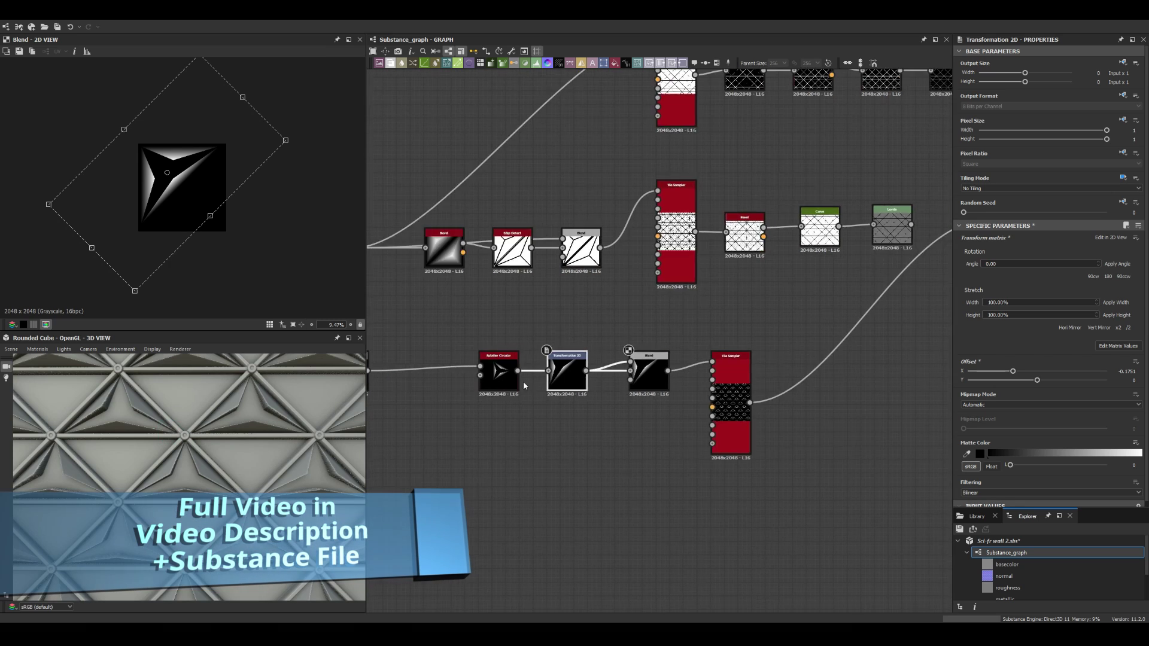
key("space")
Step: Add a Histogram Scan and a Levels node fed by the inset Tile Sampler
left_click(658, 407)
middle_click_drag(688, 419, 658, 419)
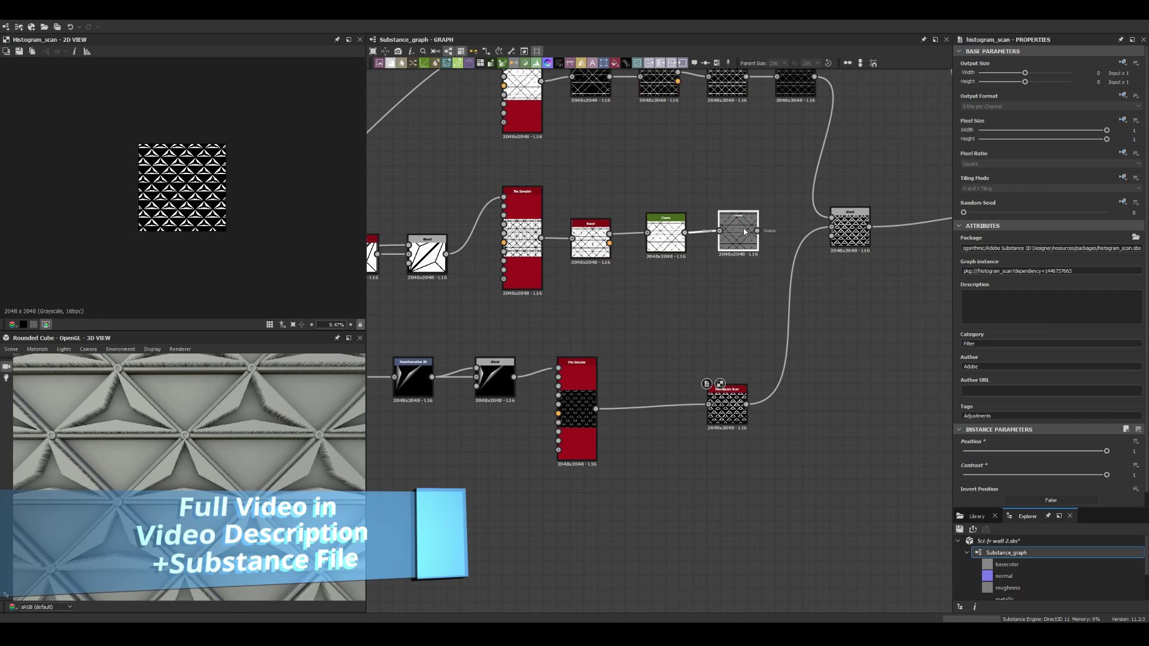
key("ctrl+c")
key("ctrl+v")
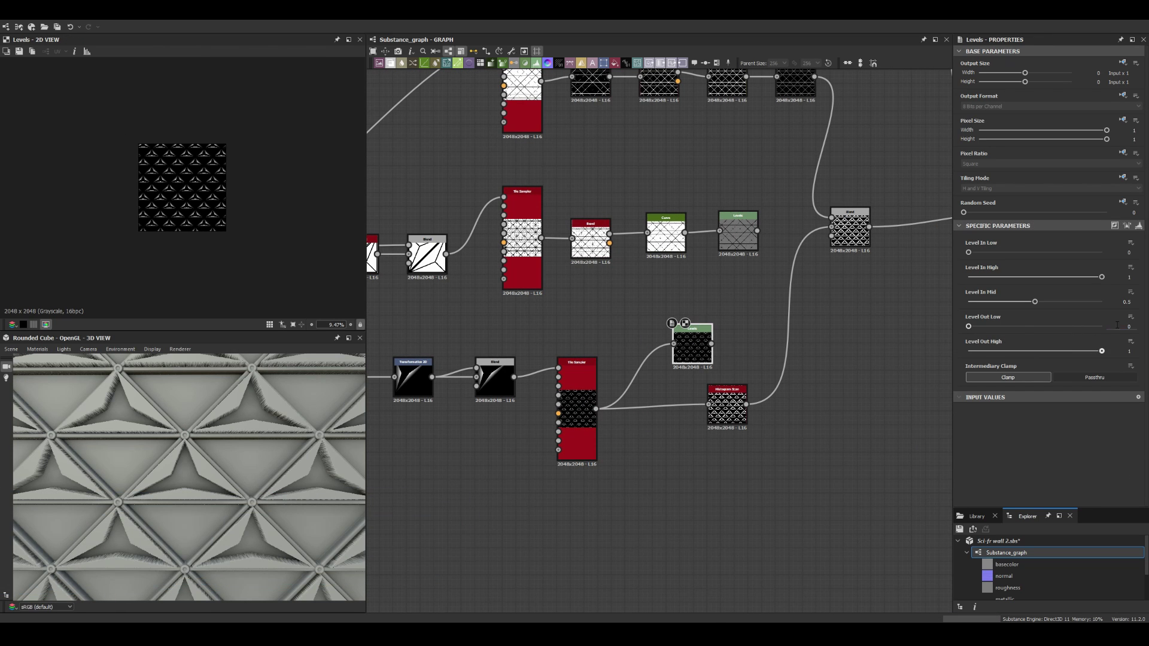
Step: Duplicate the Transformation 2D node and offset the copied star piece sideways
scroll(742, 384, "up", 2)
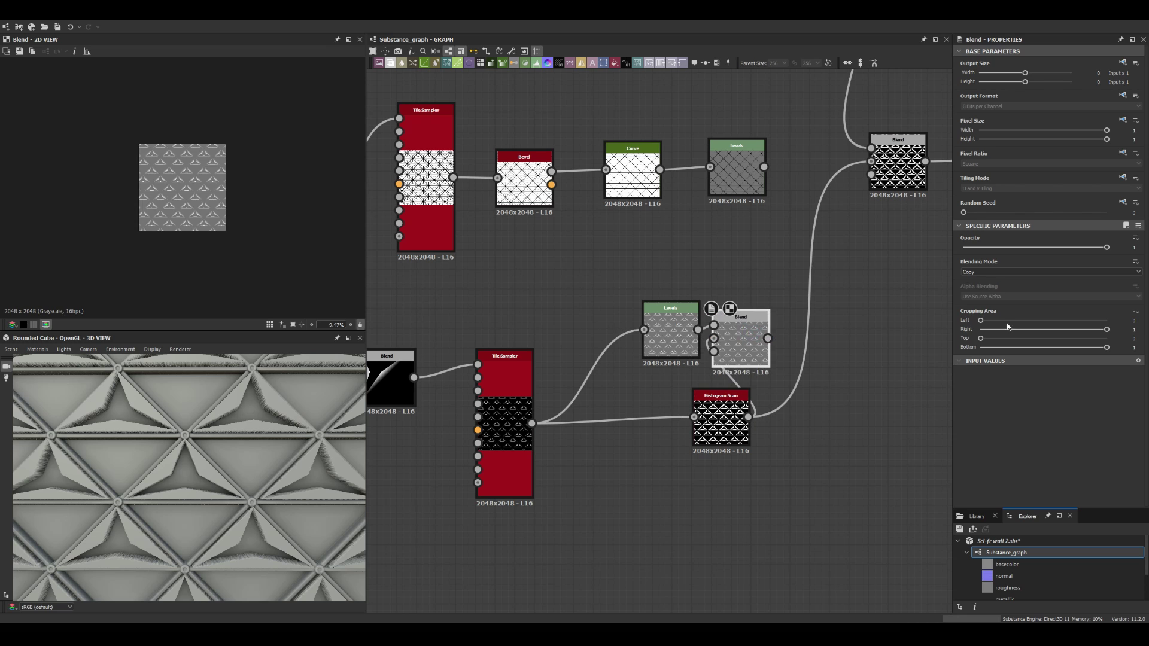
middle_click_drag(574, 287, 874, 330)
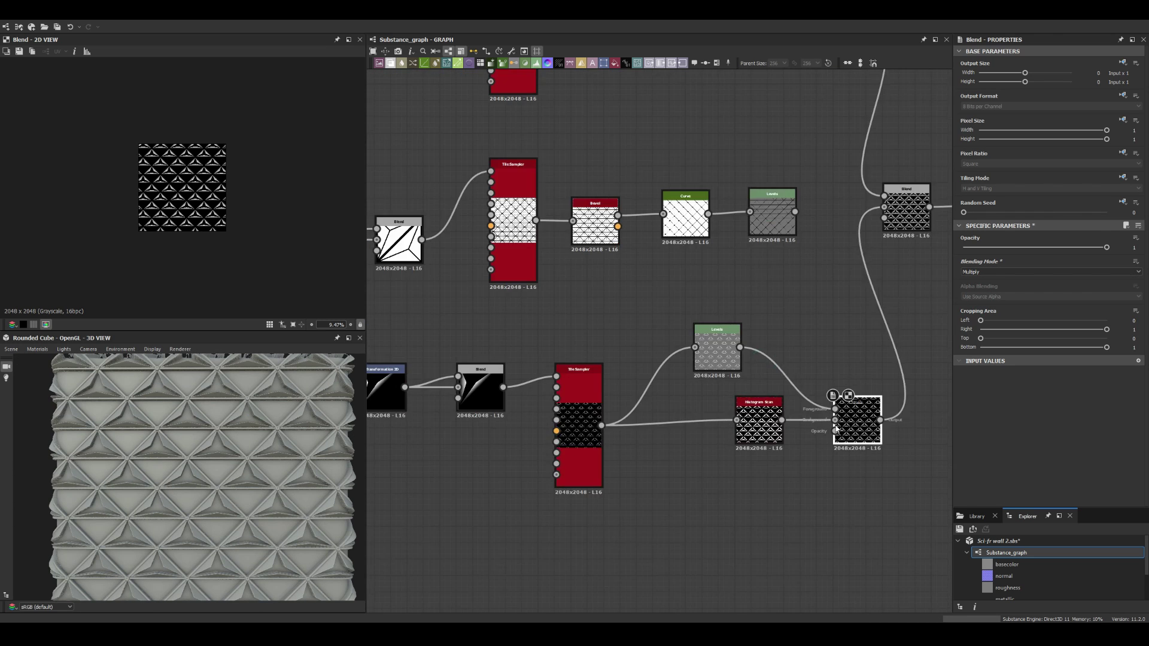
key("ctrl+v")
mouse_move(197, 208)
left_mouse_down()
mouse_move(202, 230)
mouse_move(215, 227)
left_mouse_up()
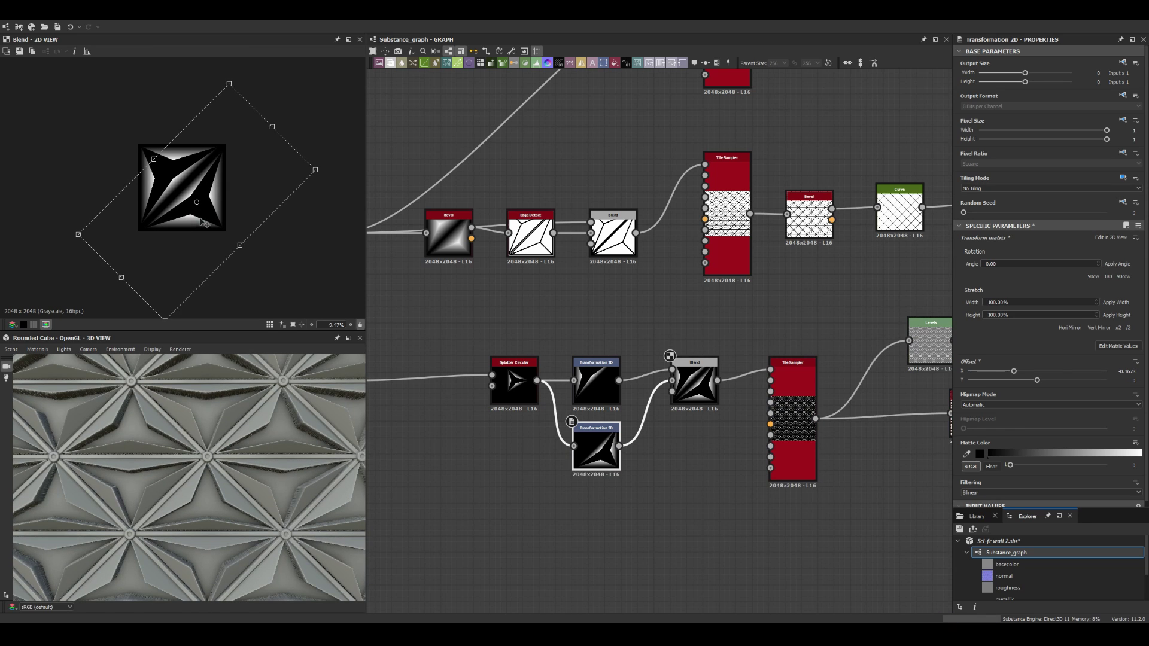
Step: Inspect the inset Tile Sampler settings and pan the graph toward the branch ends
left_click(794, 419)
scroll(154, 457, "down", 5)
middle_click_drag(946, 207, 563, 284)
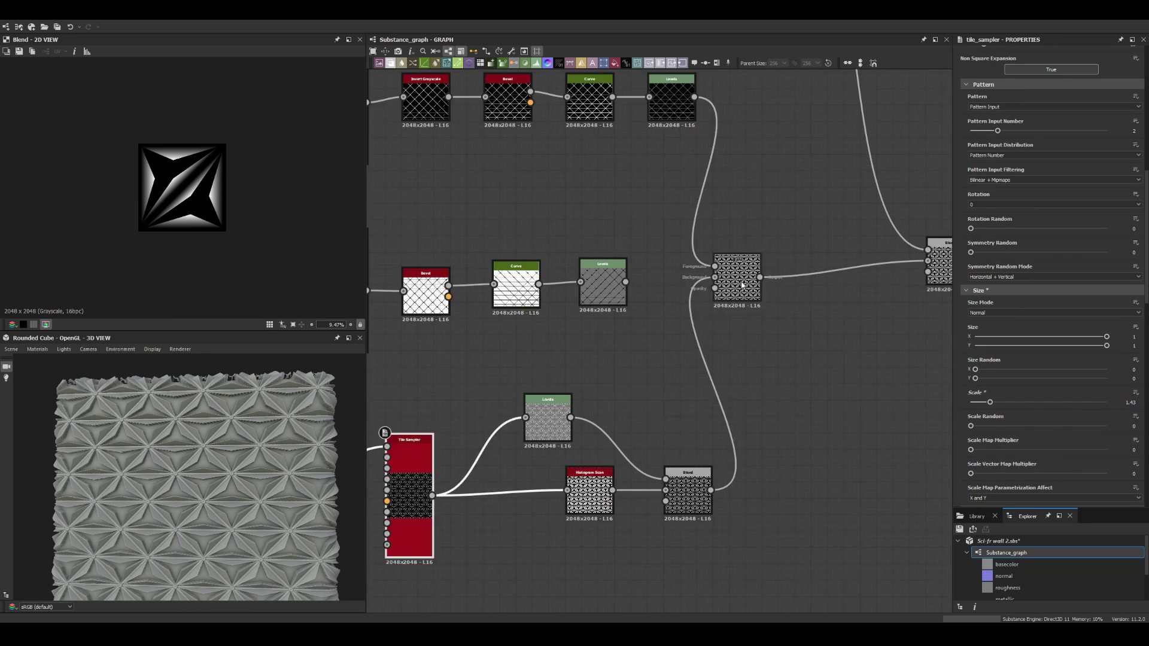
scroll(741, 283, "down", 2)
middle_click_drag(741, 284, 779, 338)
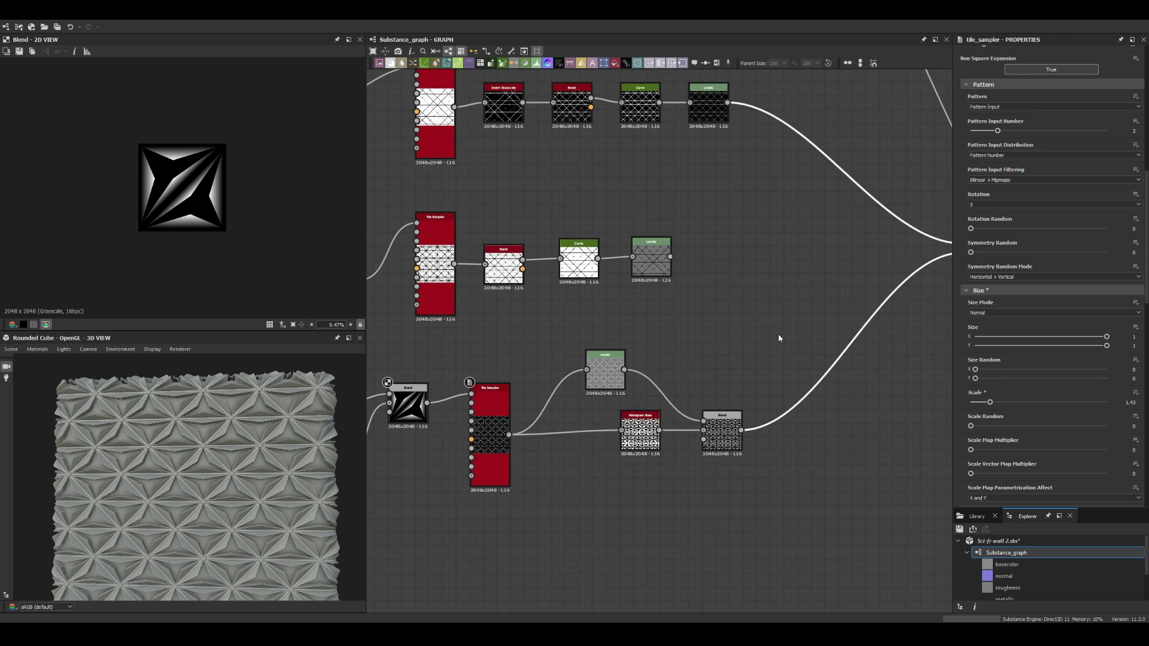
scroll(779, 338, "down", 2)
left_click(740, 311)
key("space")
type("g")
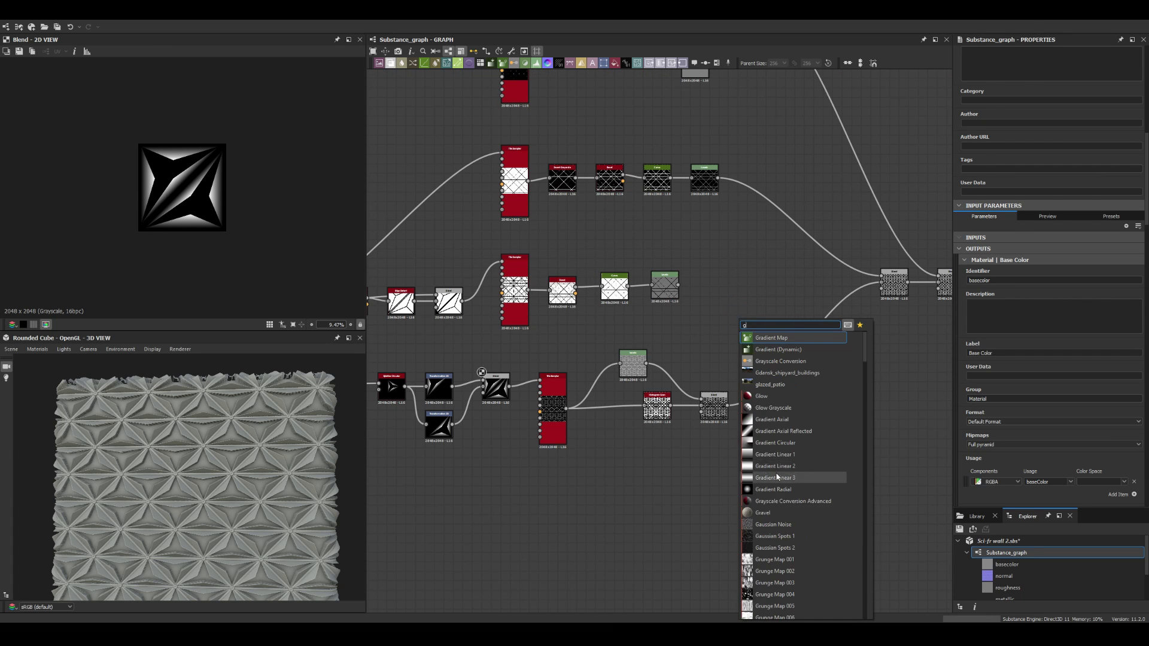
Step: Add Gradient Linear 2, Flood Fill, Flood Fill to Random Grayscale and Flood Fill to Grayscale nodes
left_click(776, 467)
key("space")
left_click(784, 359)
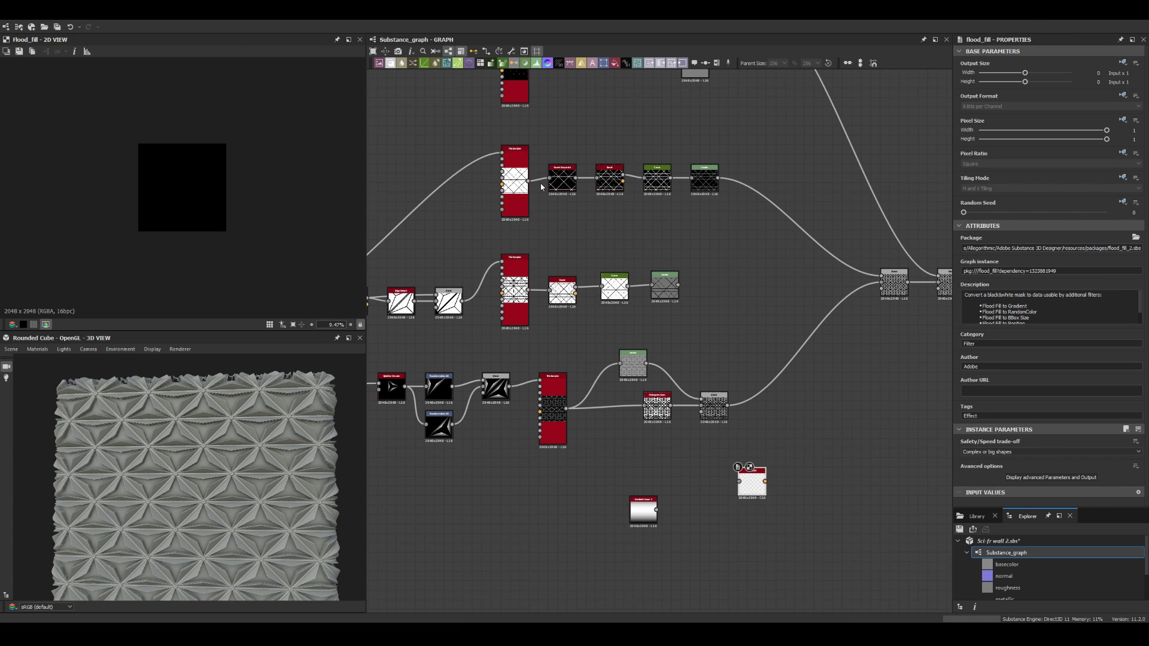
key("space")
left_click(748, 492)
key("space")
type("f")
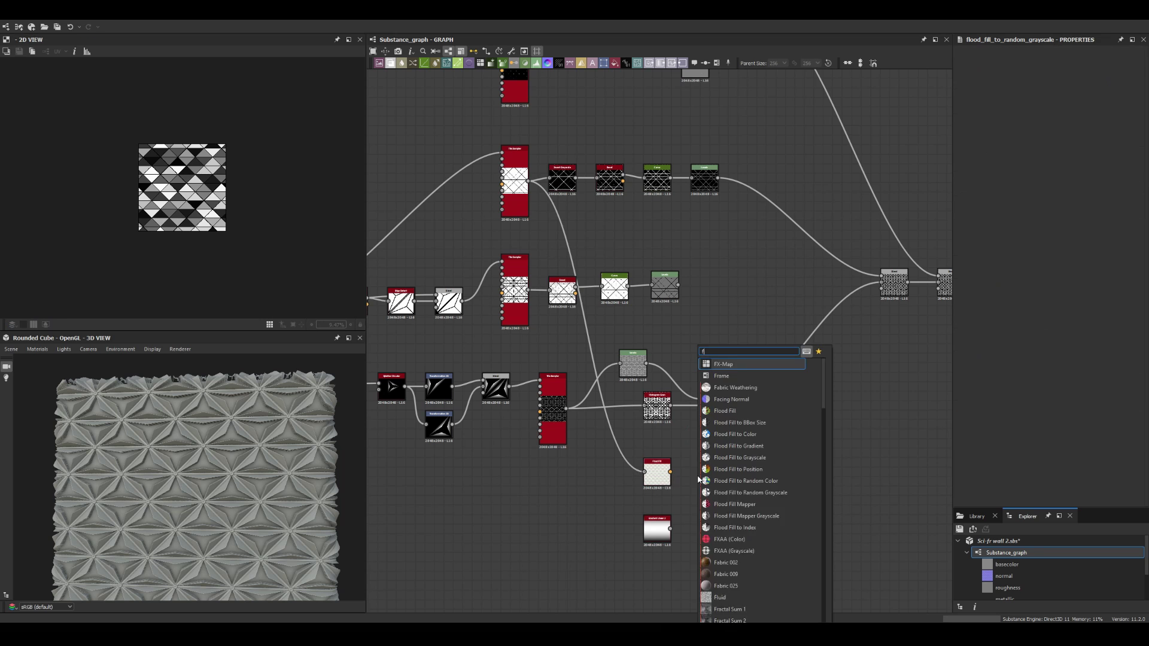
left_click(731, 412)
Step: Add a Histogram Scan after the grayscale fill and a Blend masked by it
middle_click_drag(682, 479, 573, 454)
key("space")
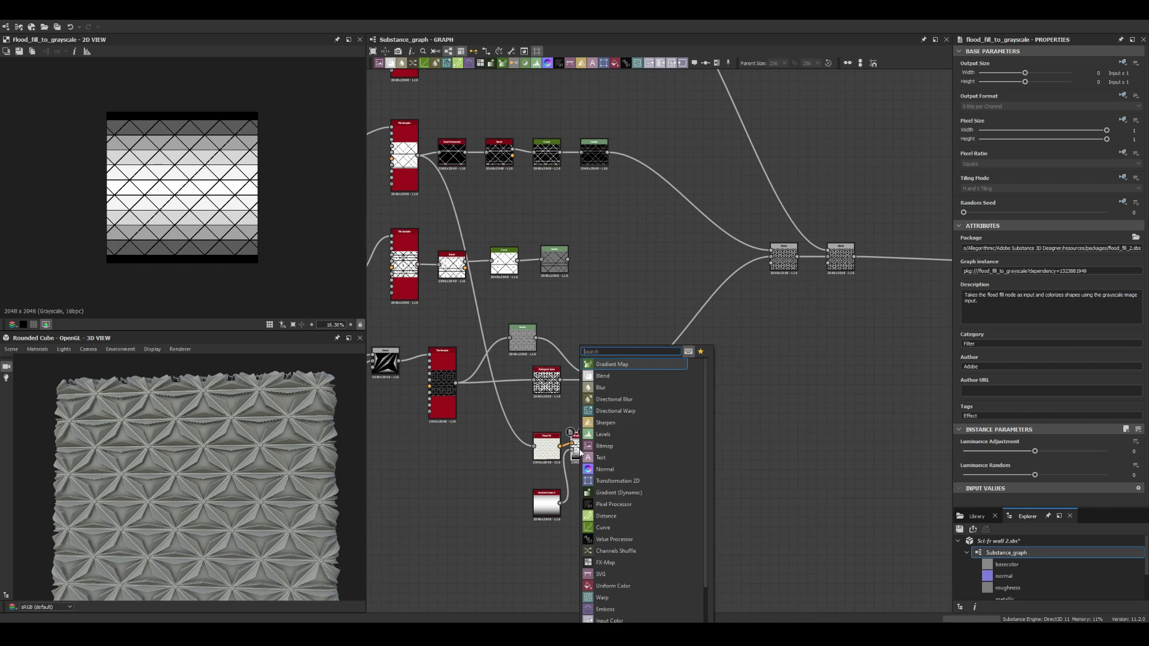
left_click(629, 371)
middle_click_drag(736, 312, 725, 315)
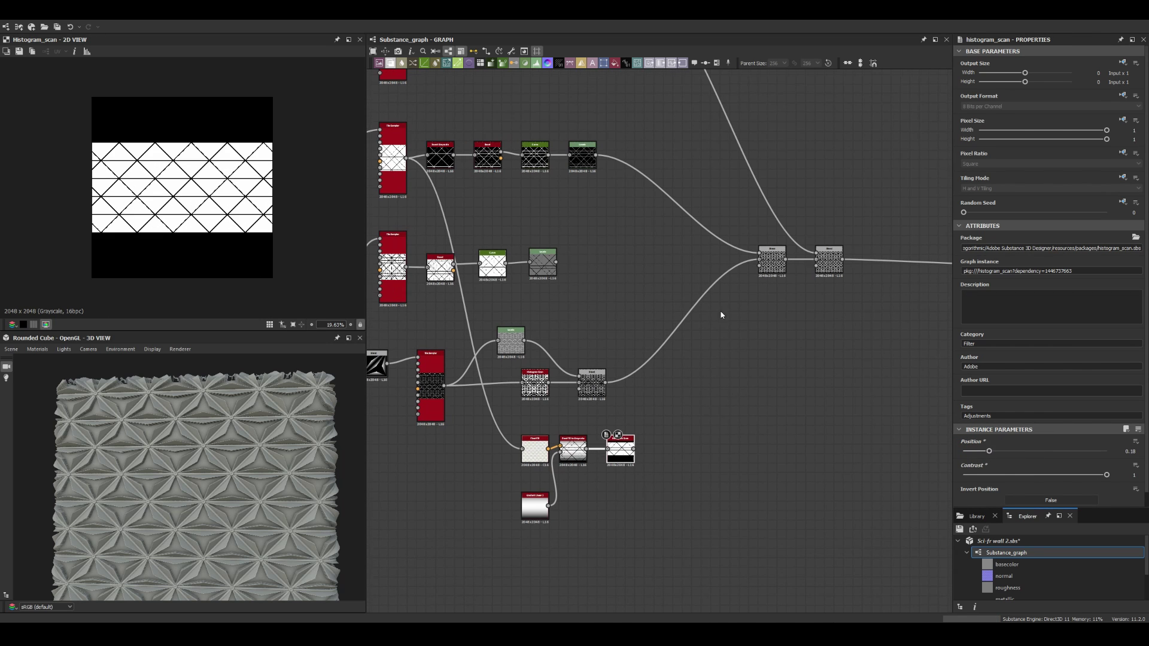
key("space")
left_click(700, 383)
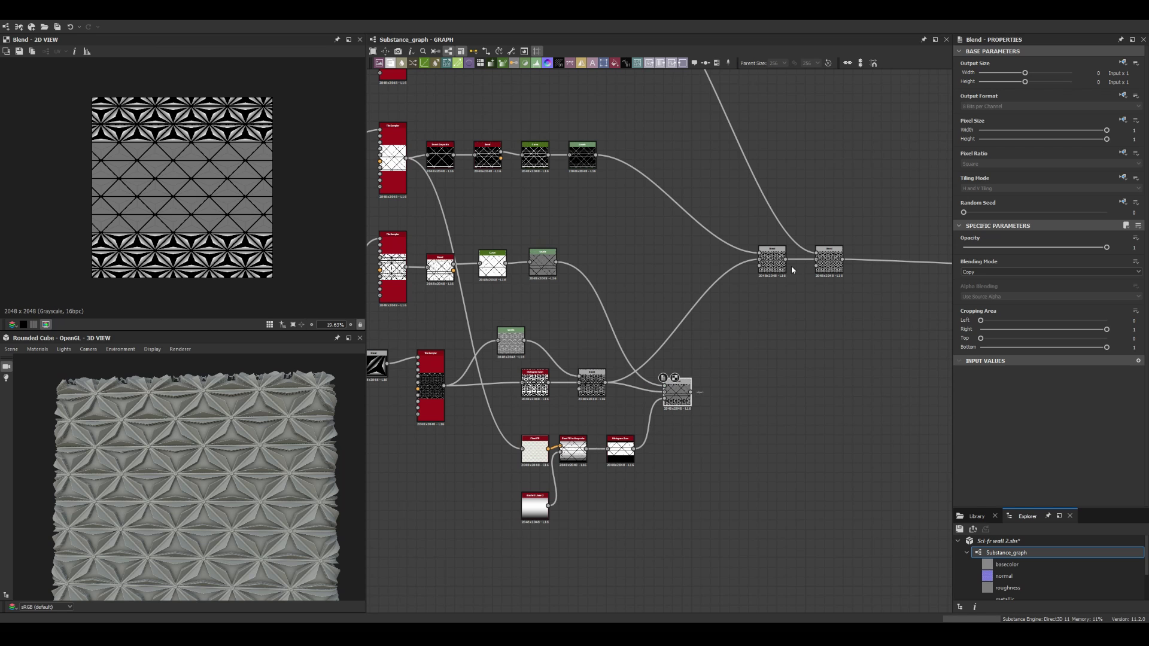
Step: Add a Gaussian Noise with Auto Levels and preview the Tile Sampler output
scroll(587, 497, "down", 1)
middle_click_drag(630, 560, 586, 497)
key("space")
type("gau")
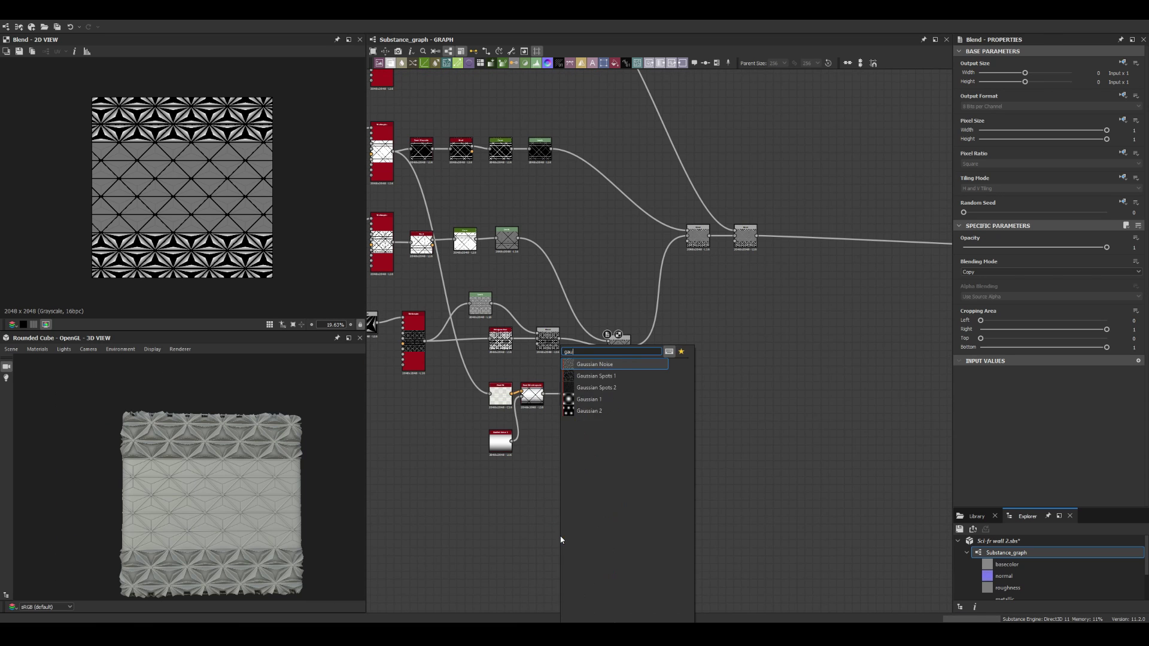
key("Return")
key("space")
key("Return")
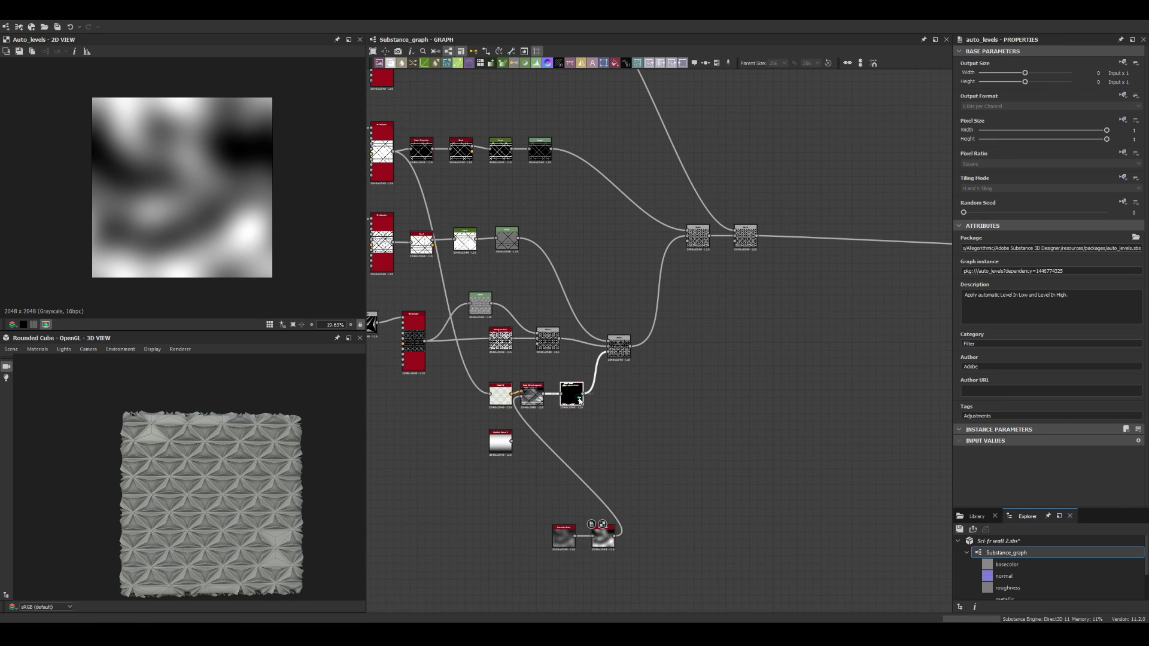
scroll(236, 473, "down", 2)
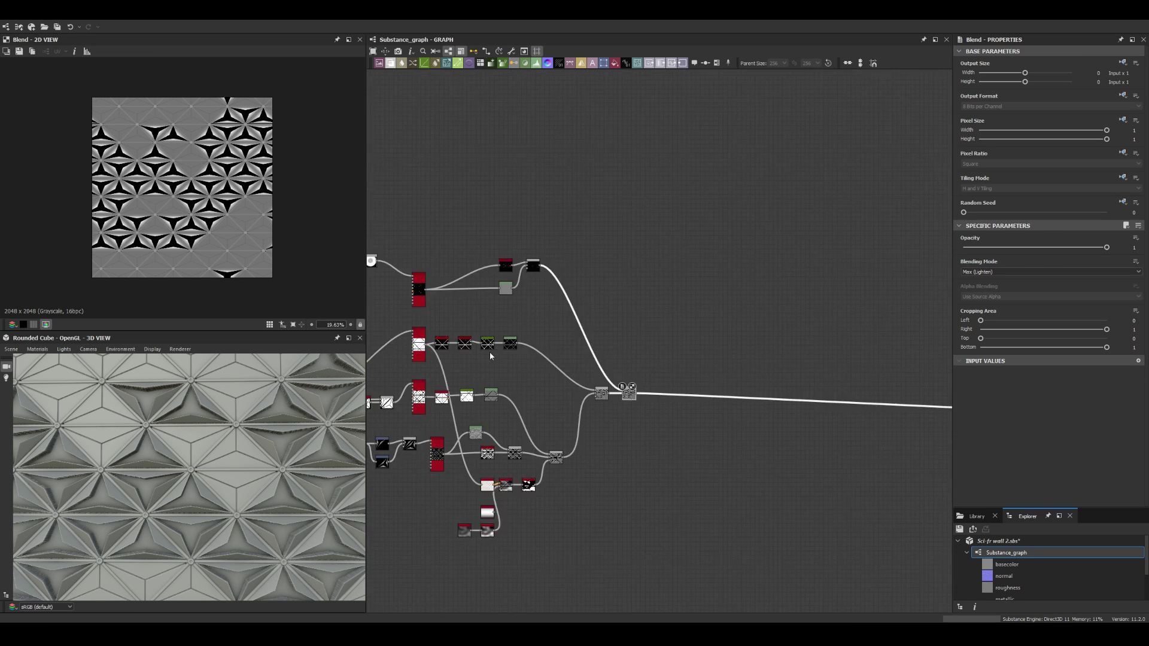
double_click(732, 317)
scroll(990, 459, "down", 5)
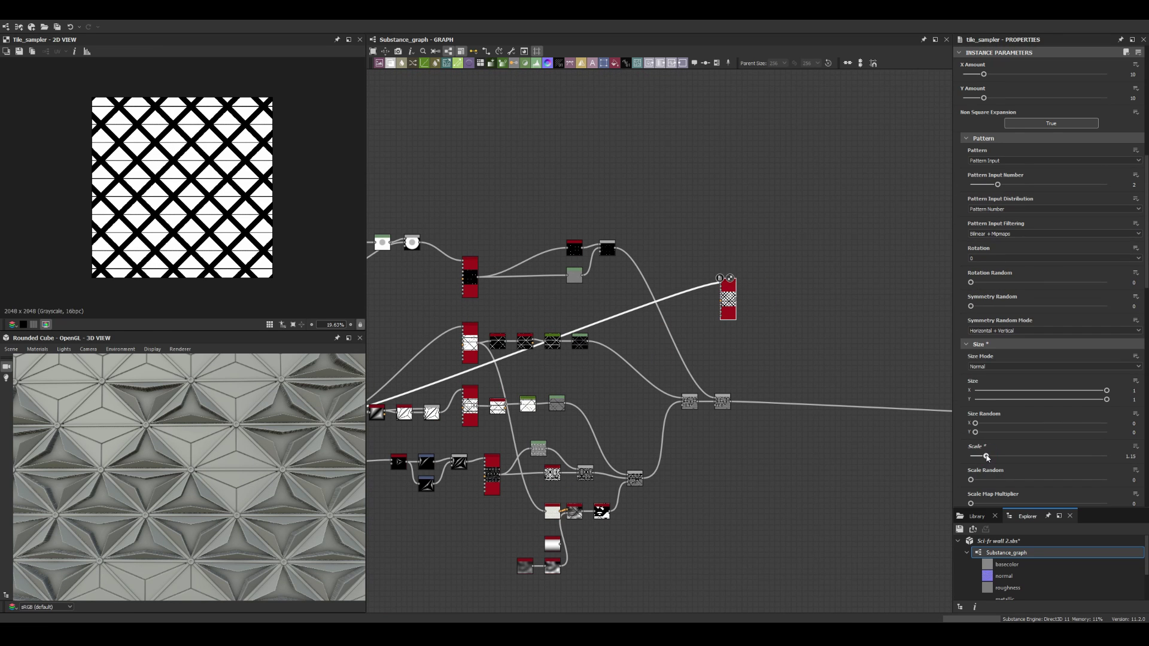
Step: Add an Invert Grayscale and a Bevel after the Tile Sampler
key("space")
type("invert")
key("Return")
scroll(768, 314, "up", 3)
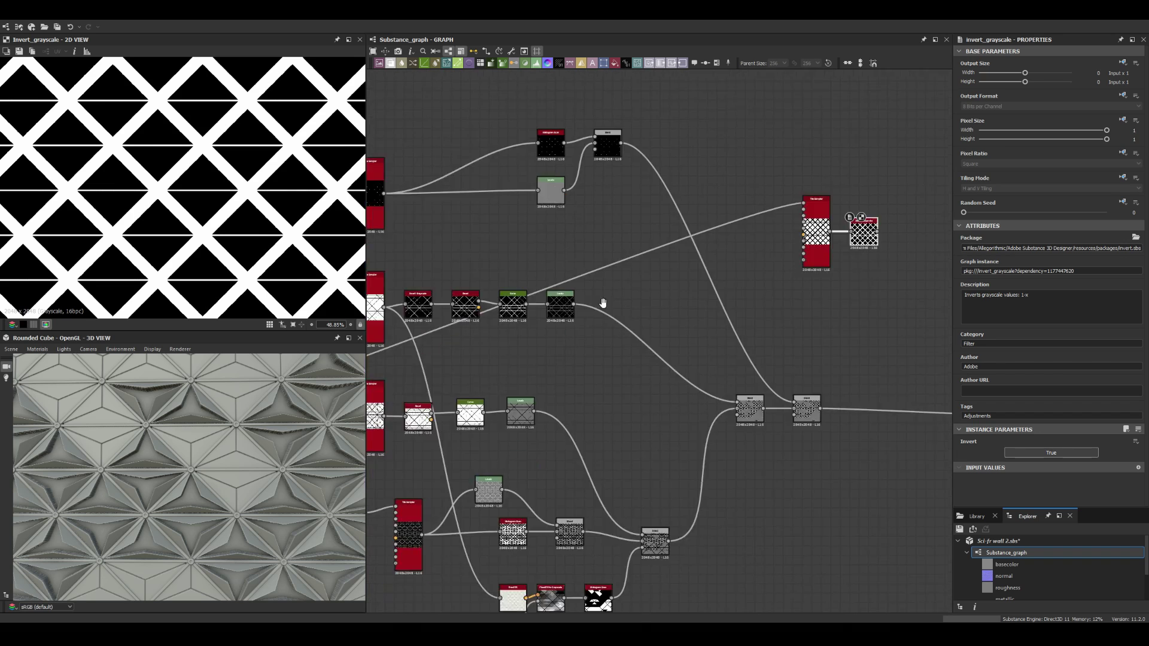
key("space")
type("bevel")
key("Return")
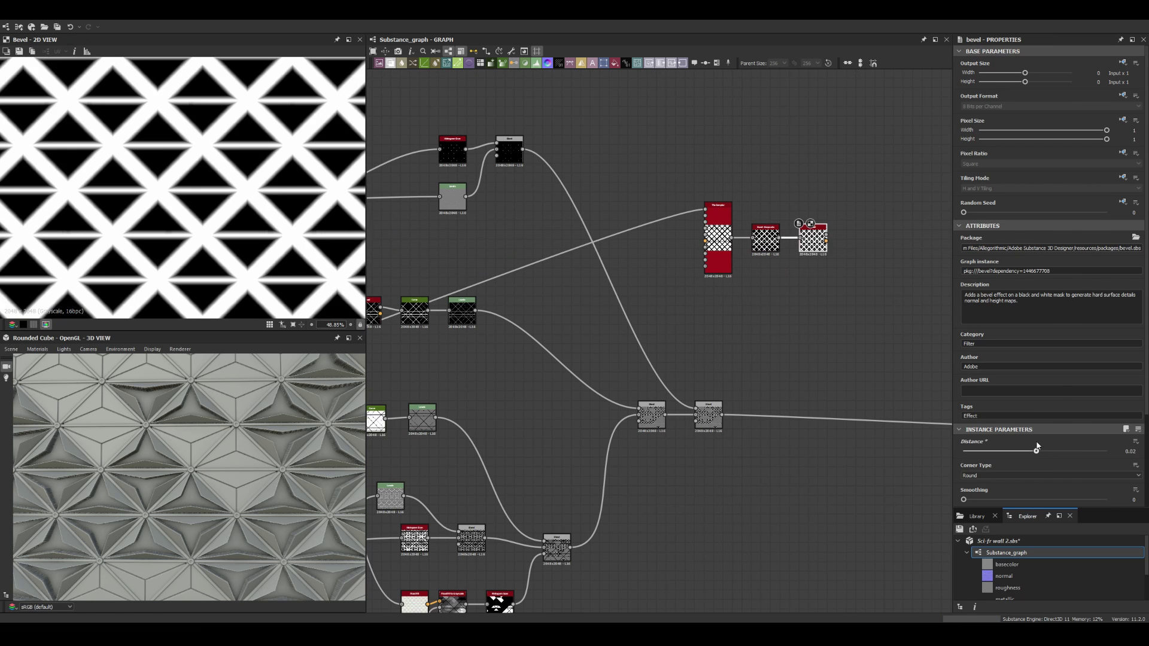
Step: Blend the bevel result in with a Blend node set to Max (Lighten)
key("space")
type("blend")
key("Return")
left_click_drag(826, 240, 791, 389)
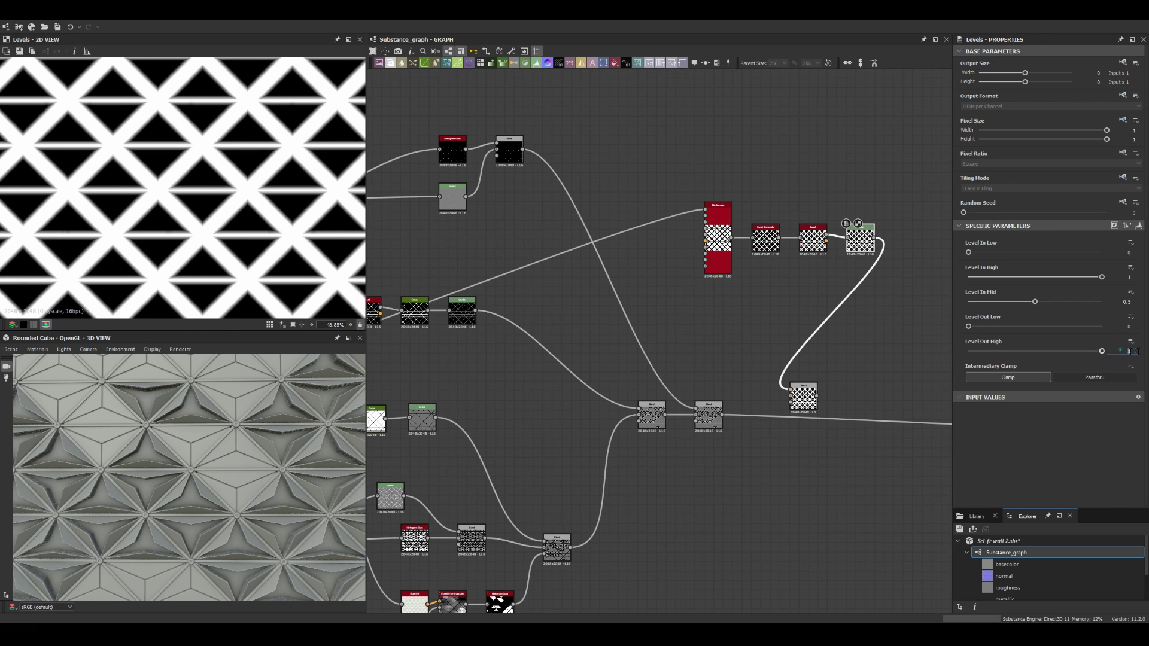
left_click(992, 273)
left_click(1018, 323)
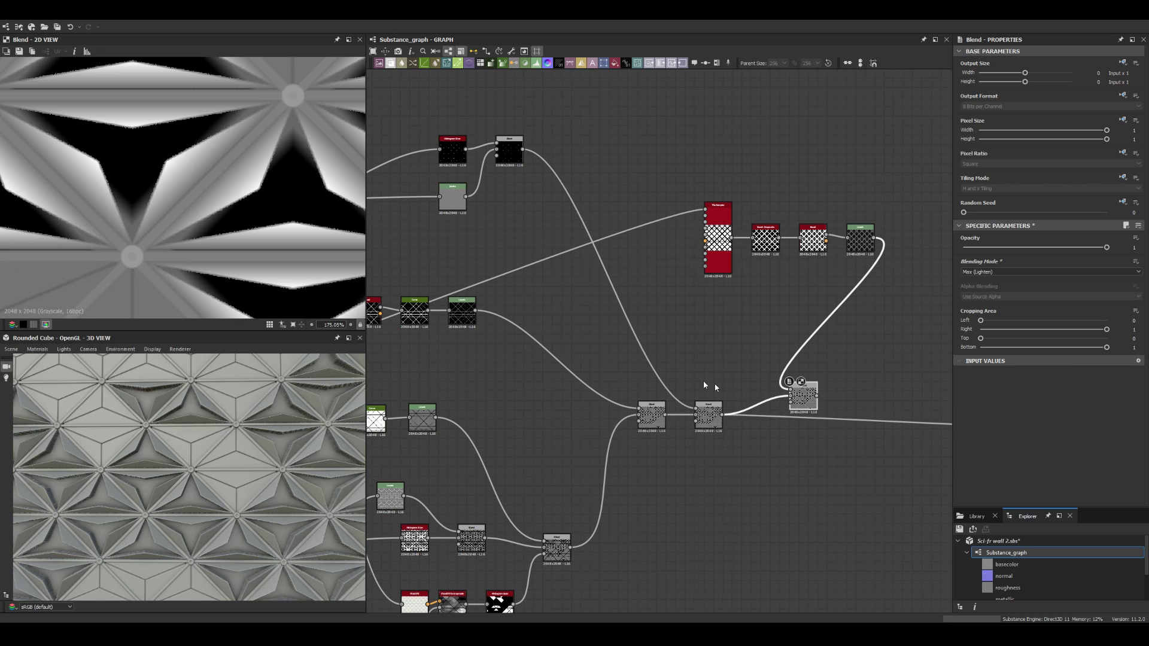
Step: Adjust the Tile Sampler's scale to enlarge the crisscross grid
scroll(194, 402, "up", 3)
scroll(194, 401, "up", 3)
scroll(194, 401, "up", 3)
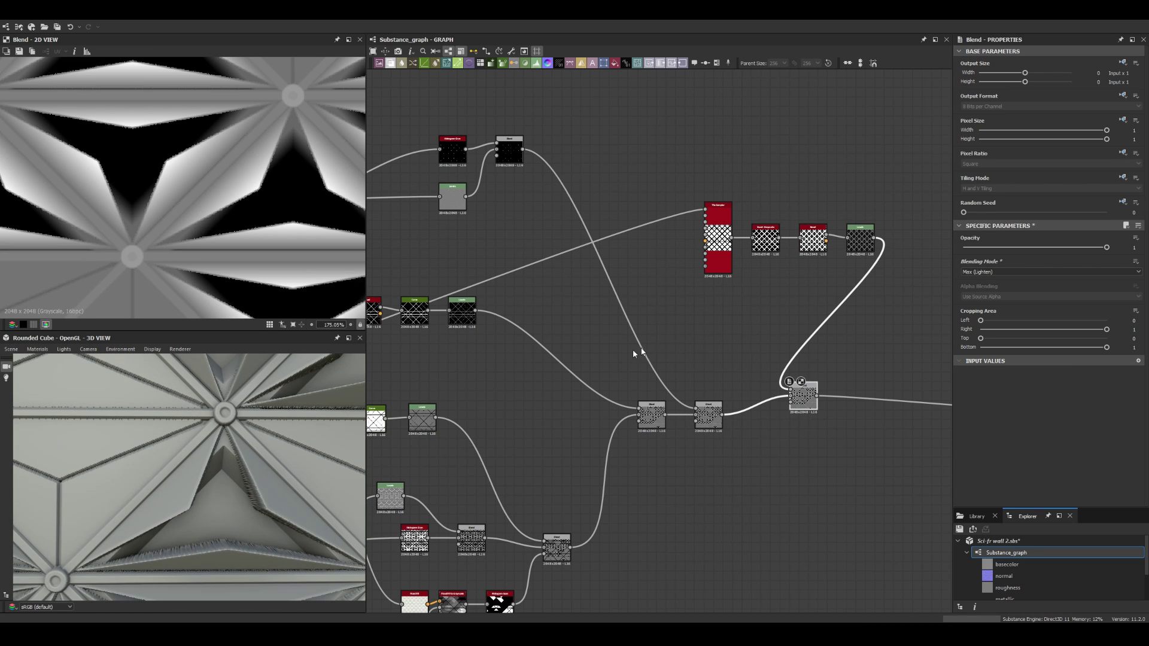
left_click(718, 239)
scroll(1052, 425, "down", 2)
left_click_drag(1132, 402, 1140, 405)
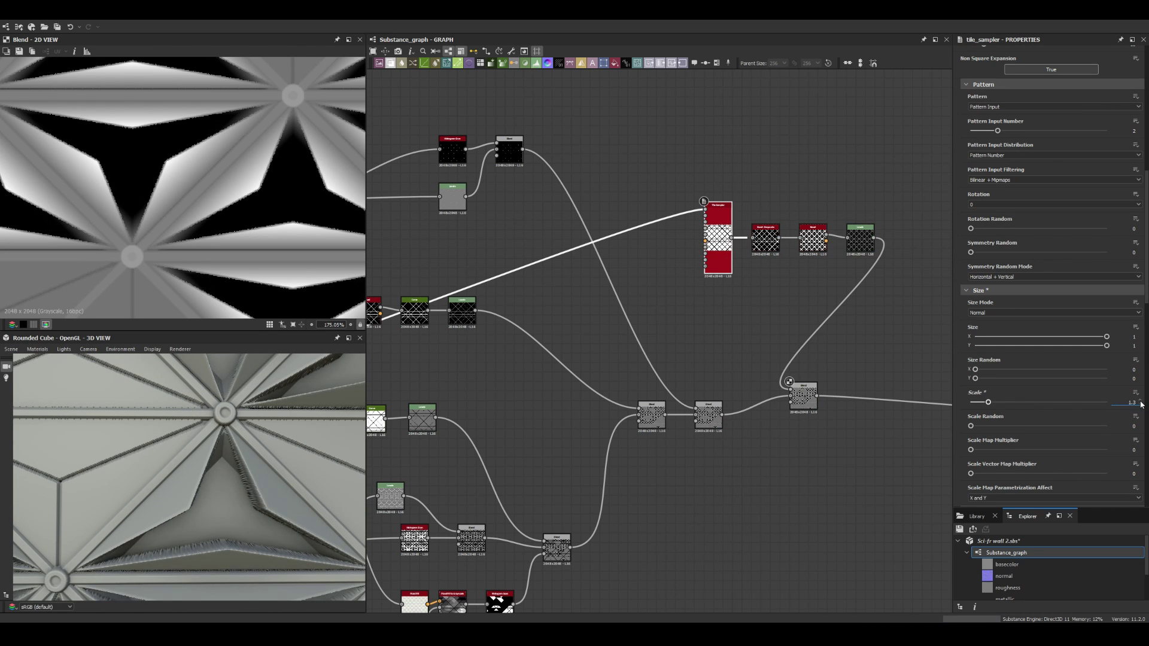
scroll(217, 372, "down", 3)
scroll(219, 455, "down", 3)
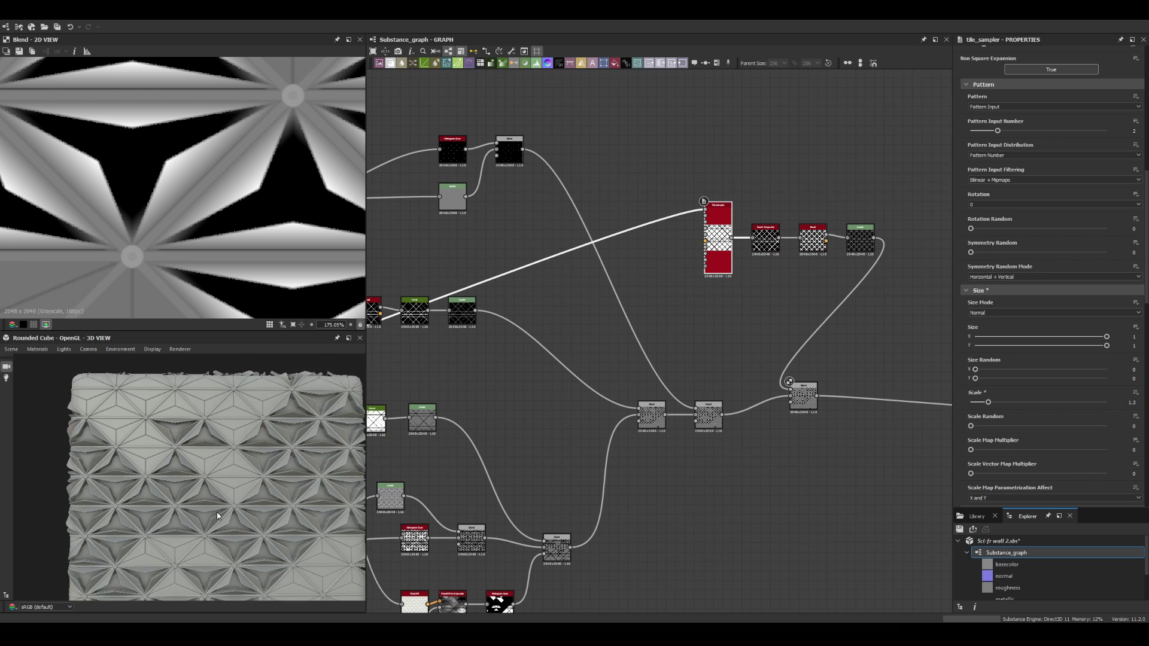
scroll(217, 516, "up", 3)
scroll(888, 218, "up", 5)
Step: Inspect the Bevel node's settings
left_click(626, 248)
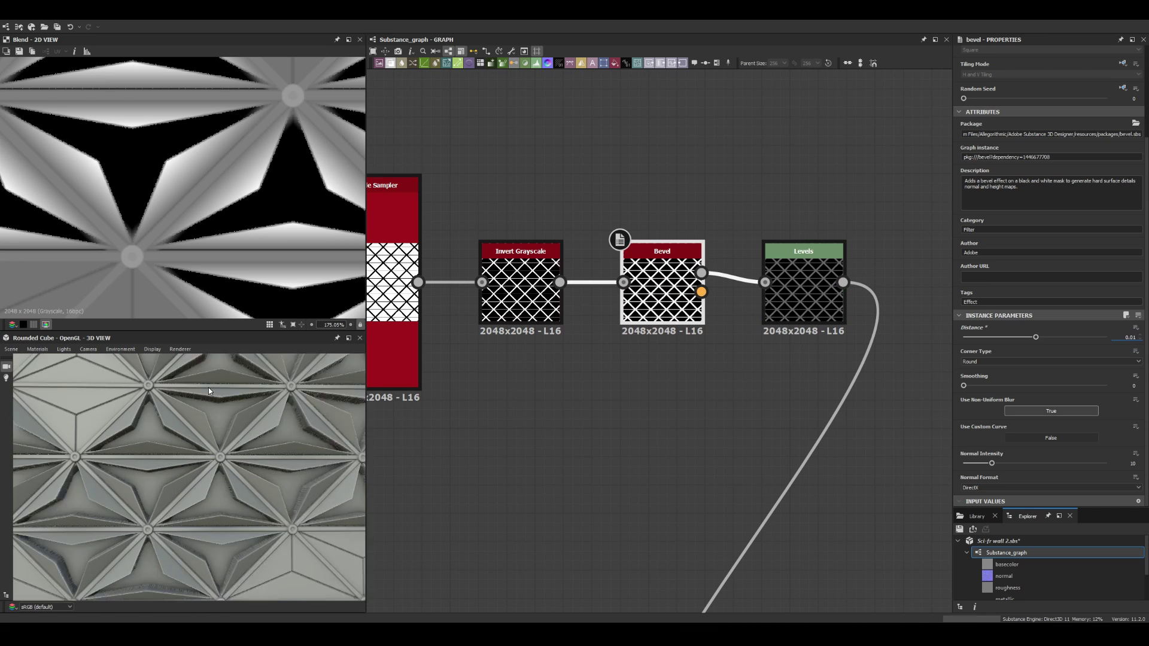
scroll(216, 403, "down", 3)
scroll(217, 403, "down", 2)
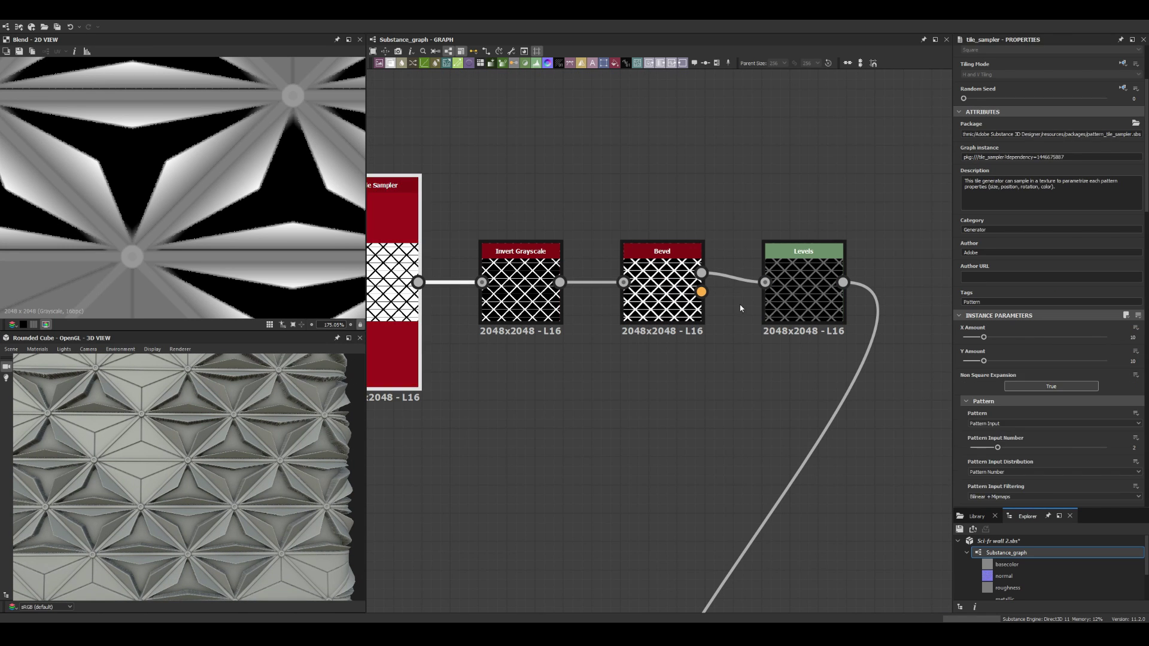
scroll(1142, 462, "down", 5)
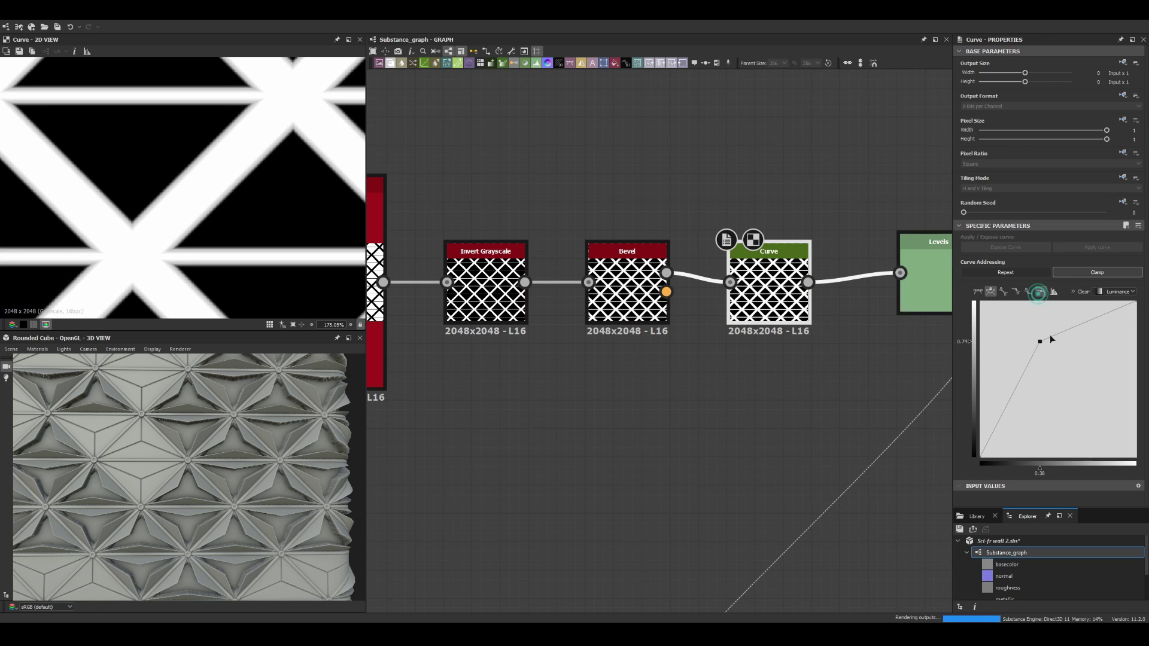
scroll(699, 290, "down", 3)
Step: Add a new Tile Sampler and raise its vertical tile count
scroll(699, 290, "up", 1)
left_click(699, 290)
key("space")
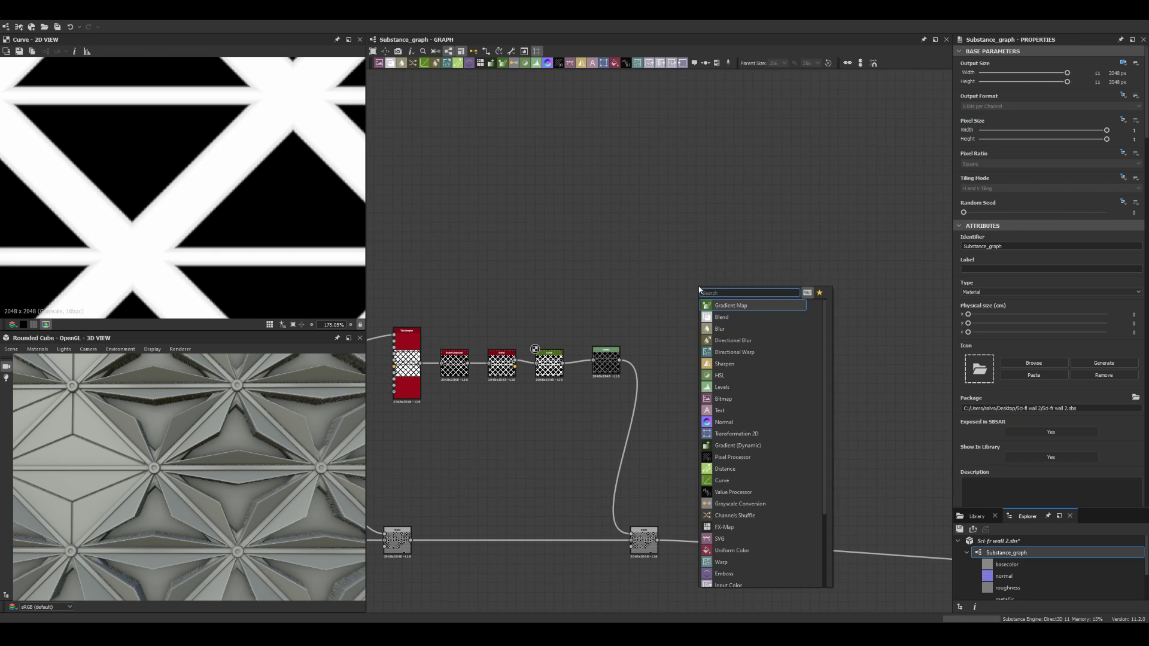
type("ile sampler")
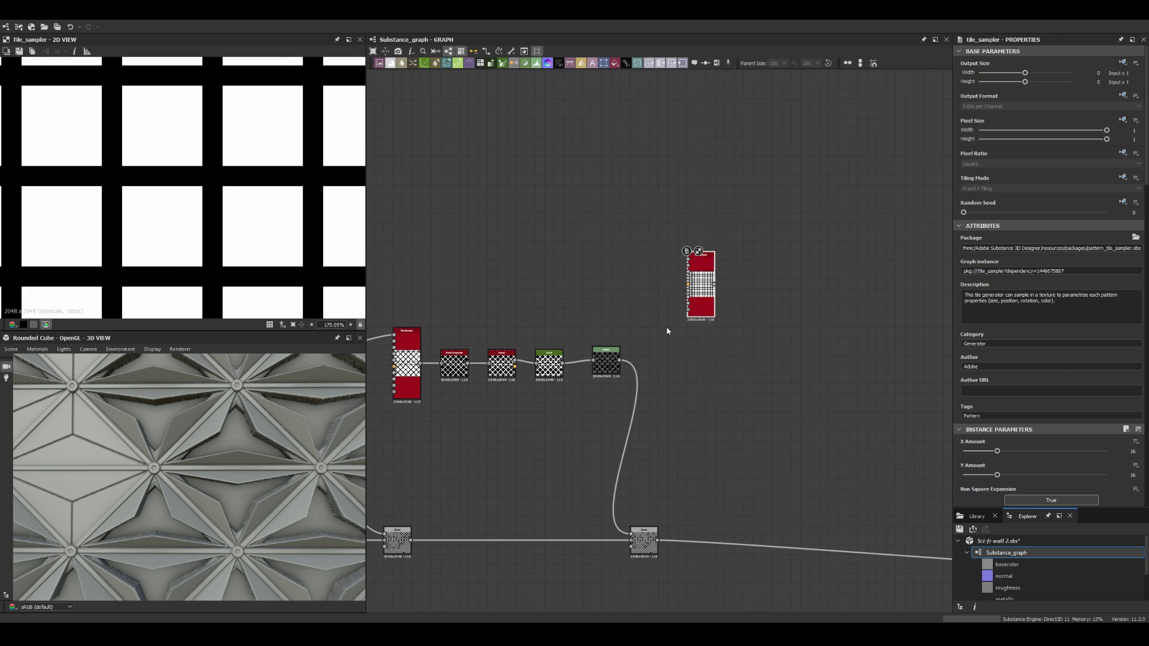
key("Return")
left_click_drag(699, 290, 731, 243)
left_click_drag(1111, 478, 1026, 475)
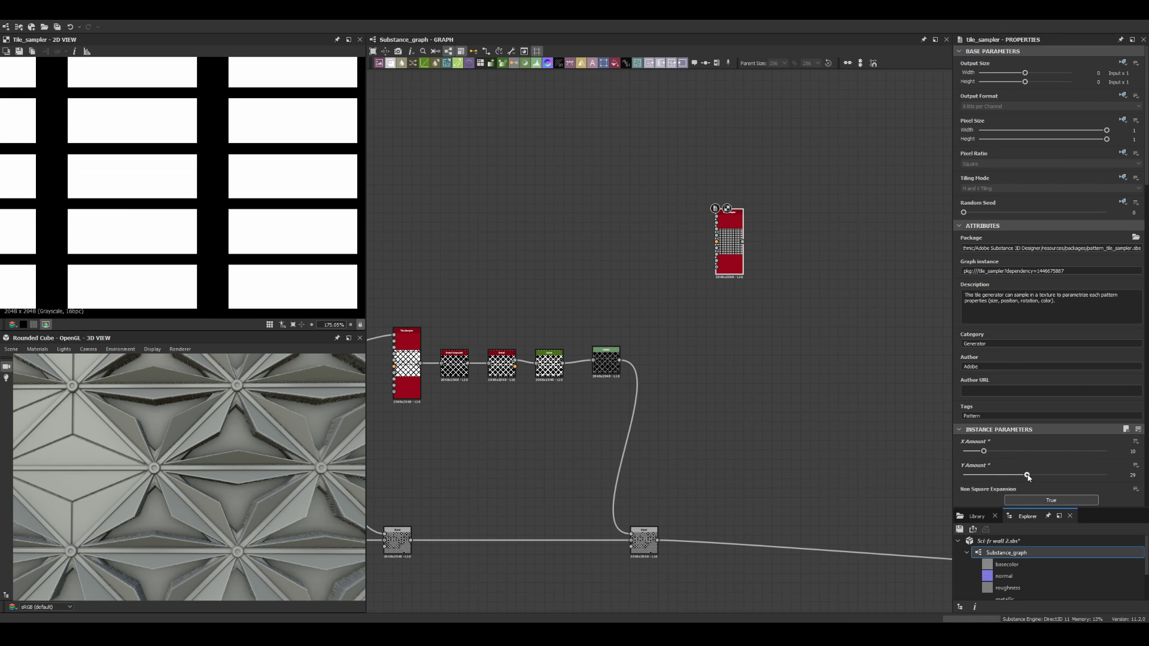
Step: Add a Shape followed by a Bevel with distance about 0.06
scroll(549, 242, "up", 2)
key("space")
type("shape")
key("Return")
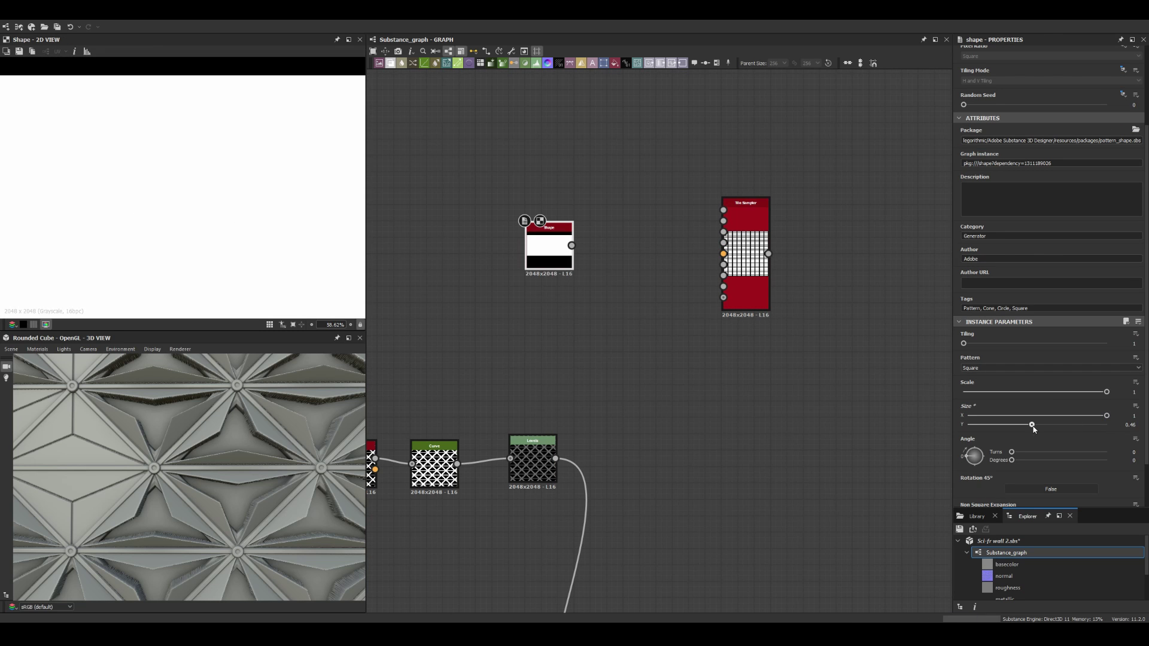
scroll(455, 197, "up", 2)
key("space")
type("bevel")
key("Return")
left_click_drag(982, 343, 1040, 343)
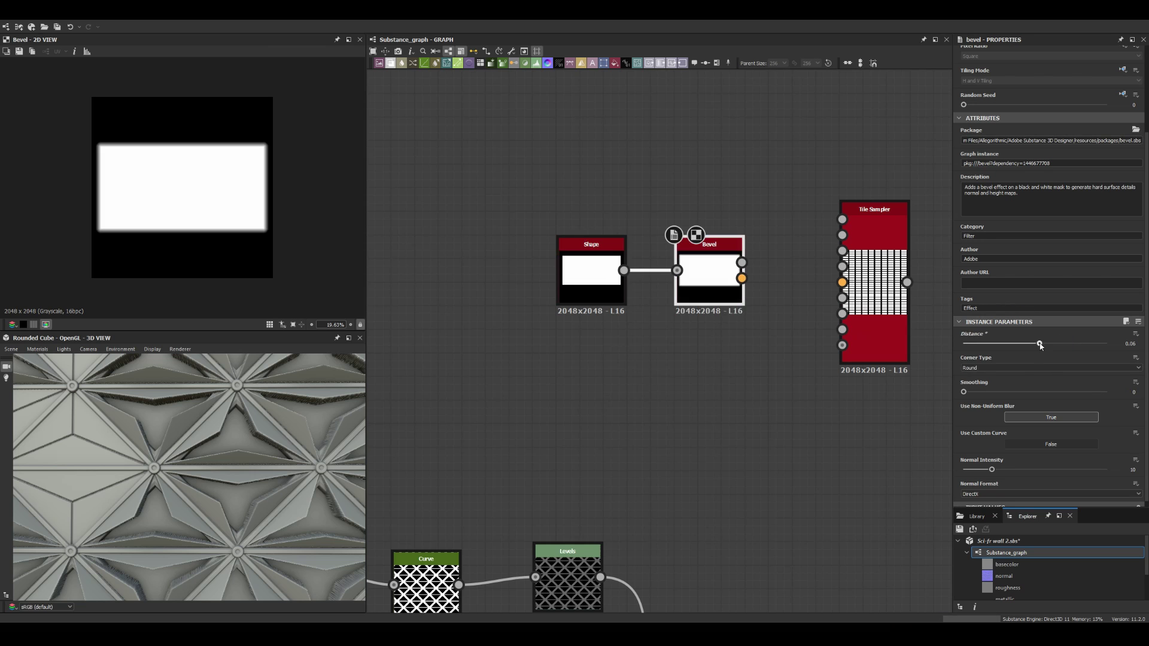
Step: Add a steepened Curve after the Bevel and feed it into the Tile Sampler
key("space")
type("curve")
key("Return")
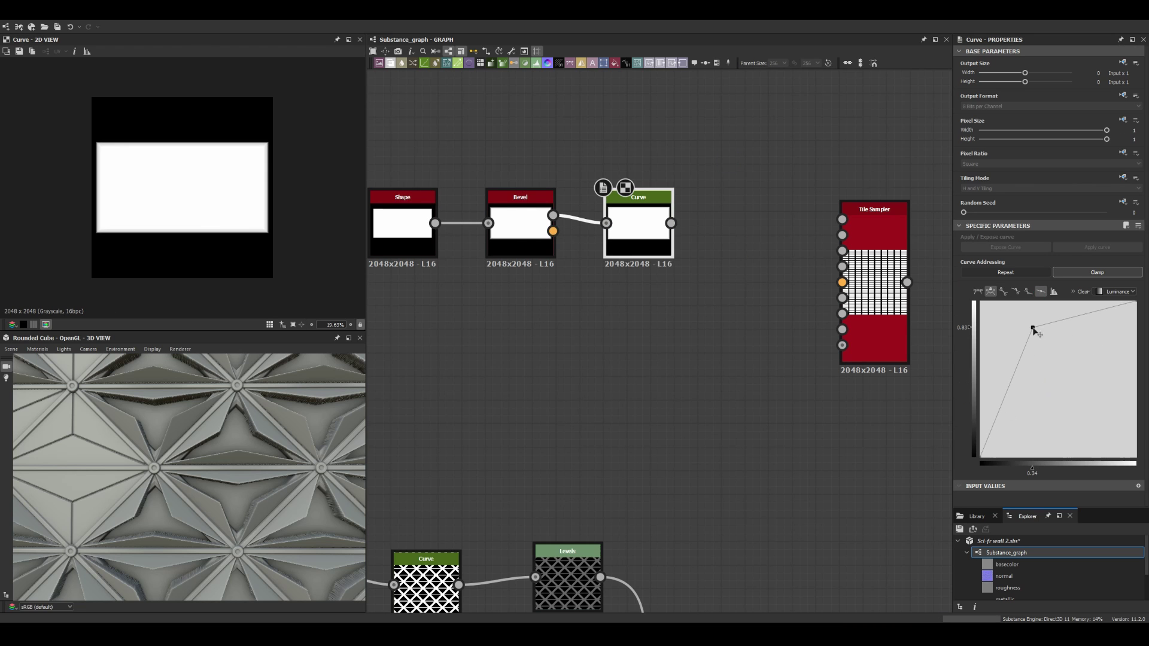
scroll(599, 269, "up", 1)
middle_click_drag(719, 270, 598, 305)
left_click_drag(550, 266, 756, 261)
left_click(795, 281)
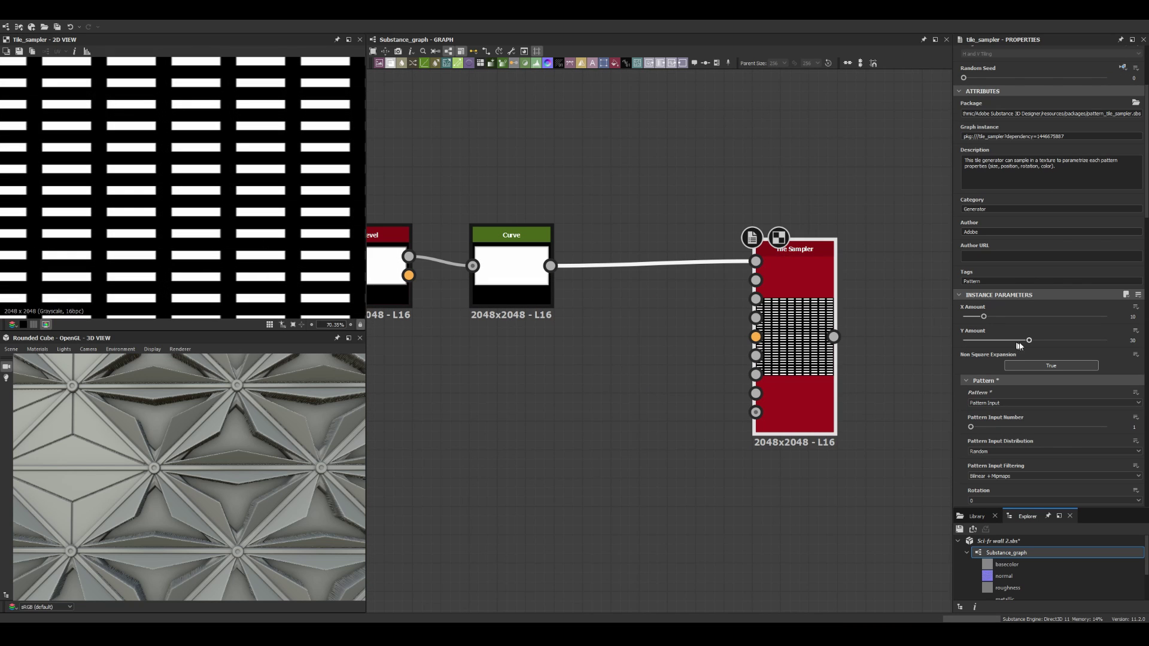
Step: Set the Tile Sampler to Square pattern, scale 0.95 and X Amount 1
scroll(205, 243, "down", 2)
scroll(1017, 359, "down", 5)
left_click_drag(984, 375, 983, 379)
scroll(662, 290, "down", 2)
mouse_move(589, 376)
middle_mouse_down()
mouse_move(618, 333)
mouse_move(576, 343)
middle_mouse_up()
left_click(1054, 188)
left_click(1017, 206)
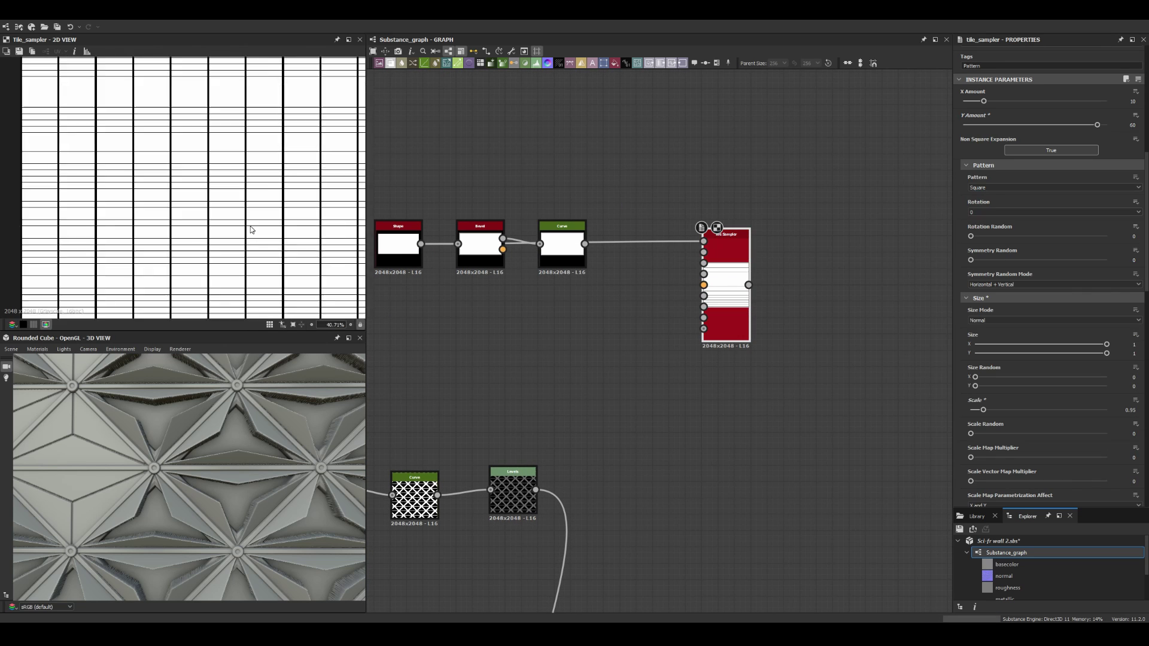
scroll(251, 230, "down", 2)
left_click_drag(983, 101, 964, 101)
scroll(1047, 300, "down", 1)
double_click(1129, 383)
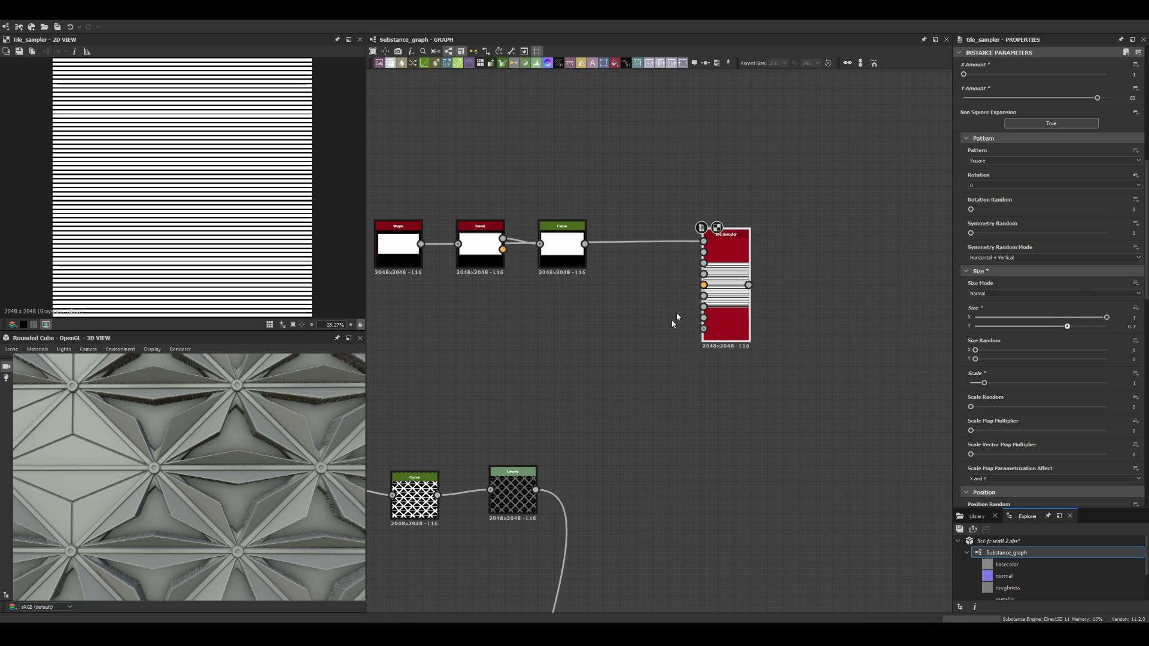
Step: Add a Histogram Scan fed by the Curve and shift its position to isolate the triangles
double_click(437, 343)
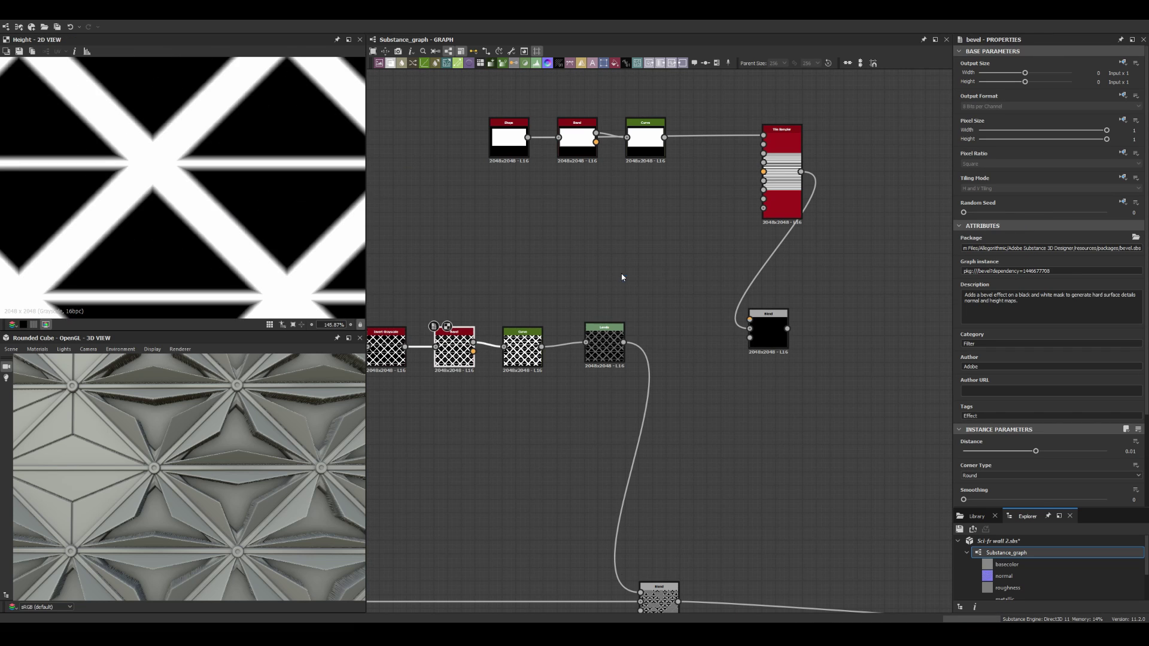
left_click_drag(542, 346, 621, 274)
left_click_drag(970, 451, 1023, 455)
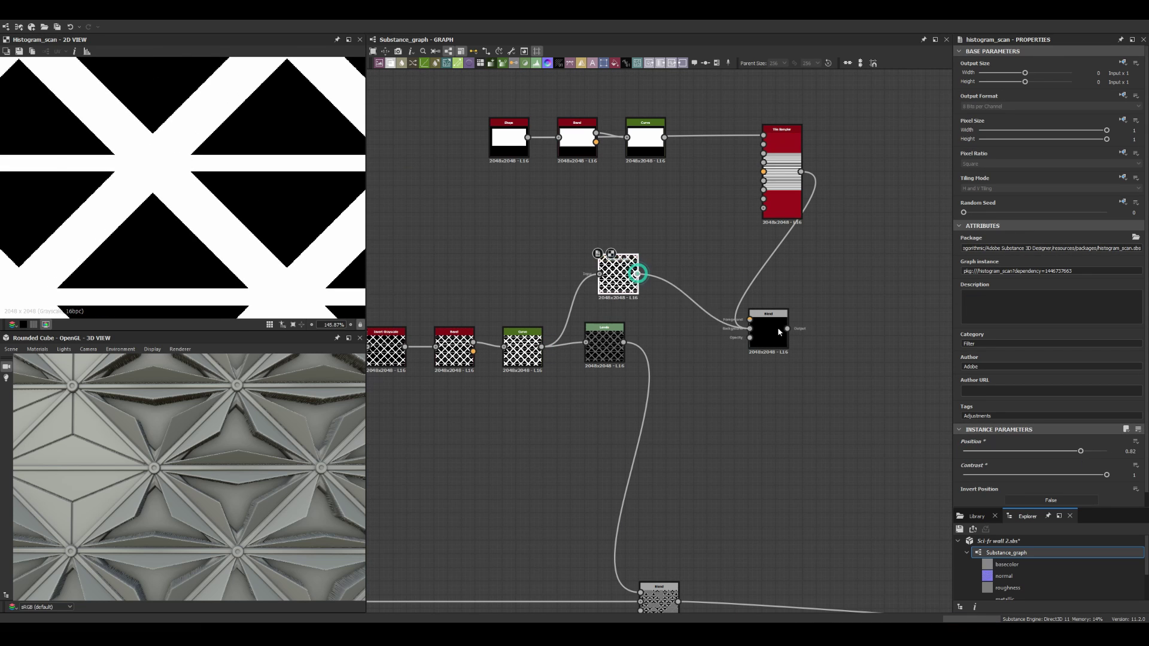
double_click(777, 332)
mouse_move(800, 337)
middle_mouse_down()
mouse_move(567, 337)
mouse_move(550, 387)
middle_mouse_up()
Step: Add an Edge Detect with edge width 1.23 and shorten the stripe height to about 0.72
left_click(548, 174)
key("space")
type("edge")
key("Return")
left_click_drag(973, 451, 966, 453)
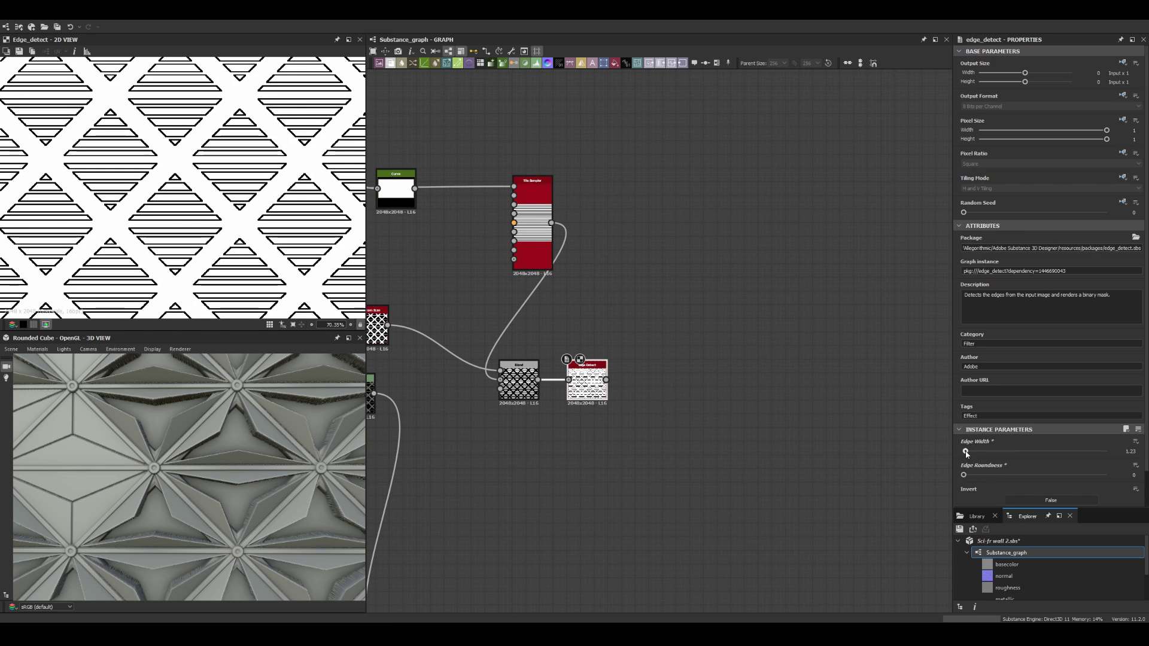
scroll(185, 192, "up", 4)
double_click(532, 192)
left_click_drag(1053, 354, 1079, 355)
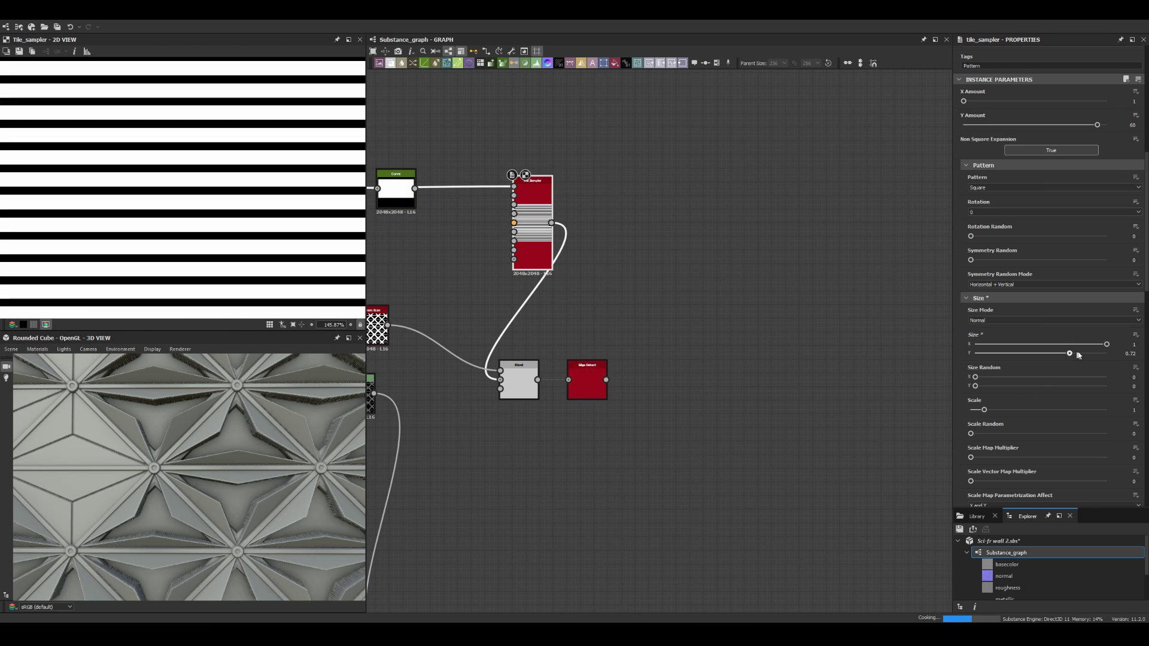
double_click(587, 381)
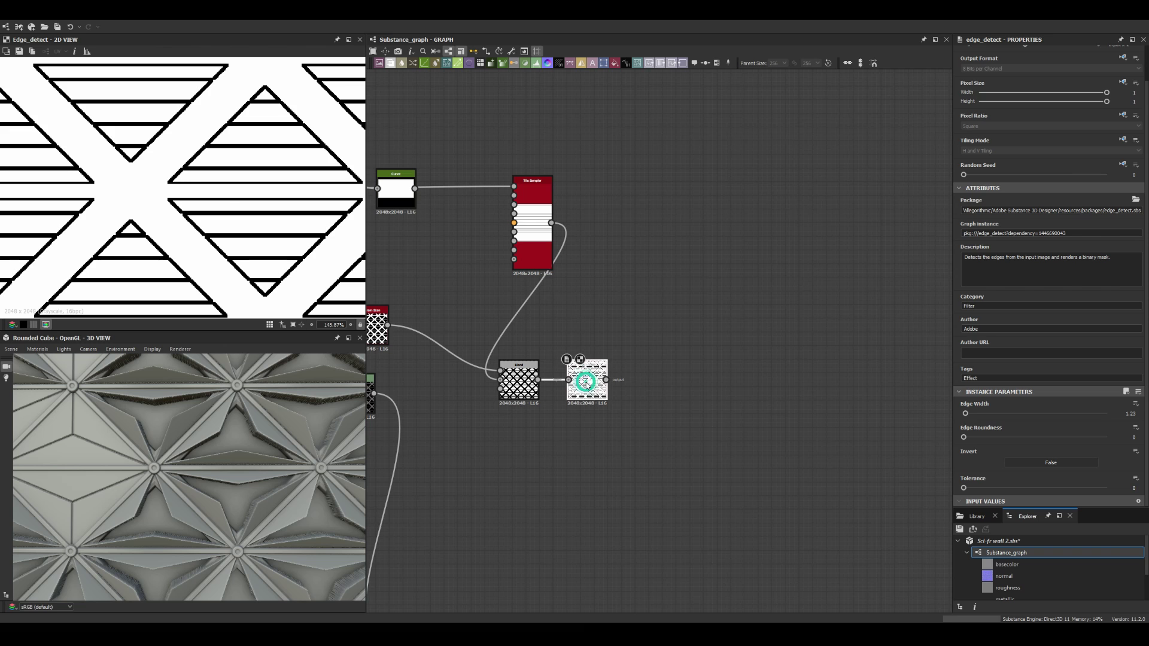
Step: Chain an Invert Grayscale and a Bevel after the Edge Detect
key("space")
type("invert")
key("Return")
middle_click_drag(644, 283, 587, 268)
key("space")
type("bevel")
key("Return")
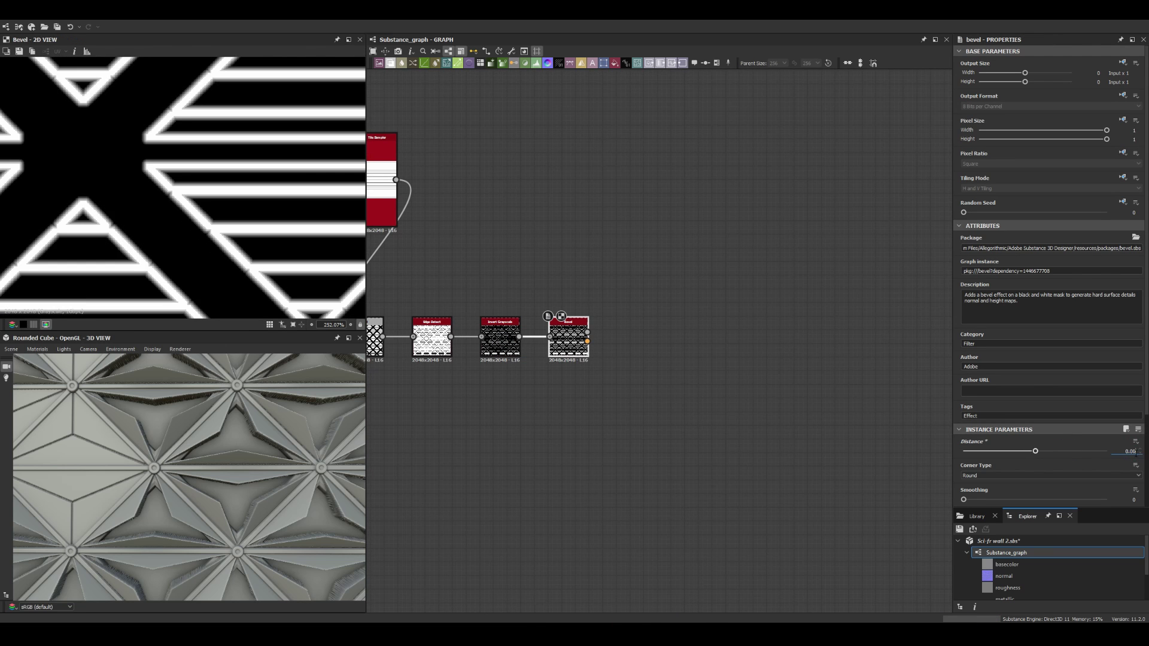
Step: Add another Blend node after the bevel chain
scroll(574, 251, "up", 3)
key("space")
type("blend")
key("Return")
Step: Wire Edge Detect into the new Blend and set its mode to Multiply
left_click_drag(671, 180, 455, 321)
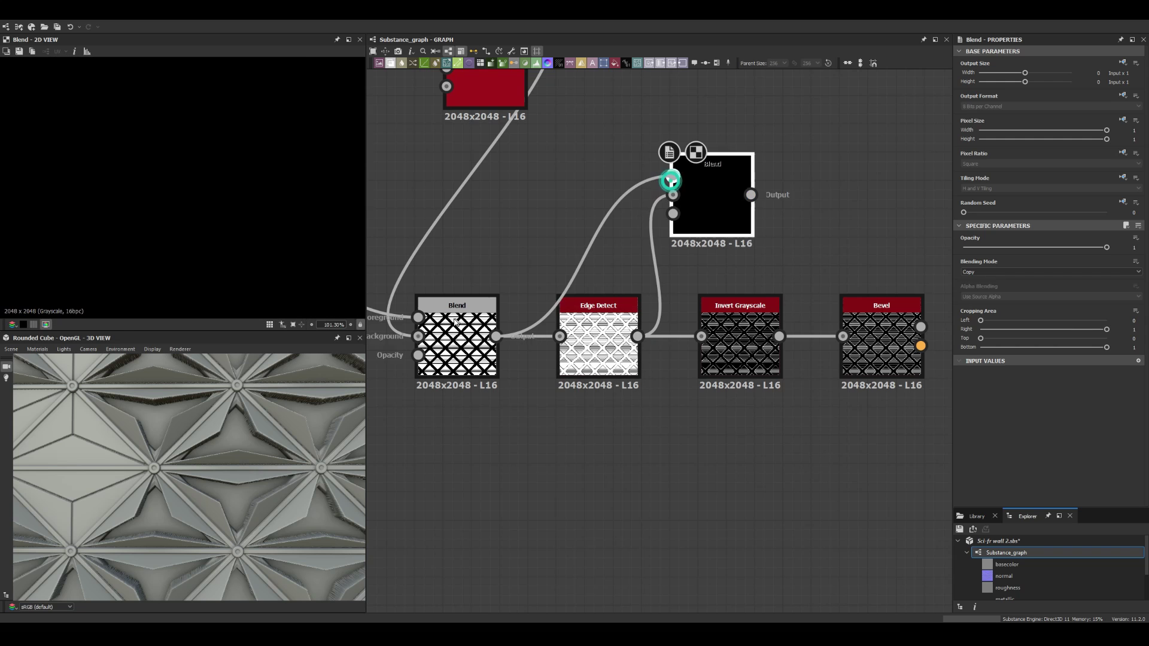
left_click(1051, 272)
left_click(982, 300)
middle_click_drag(712, 220, 446, 254)
Step: Add a Blend fed by the Bevel height, with a Levels node at Out High 0.75
key("space")
type("blend")
key("Return")
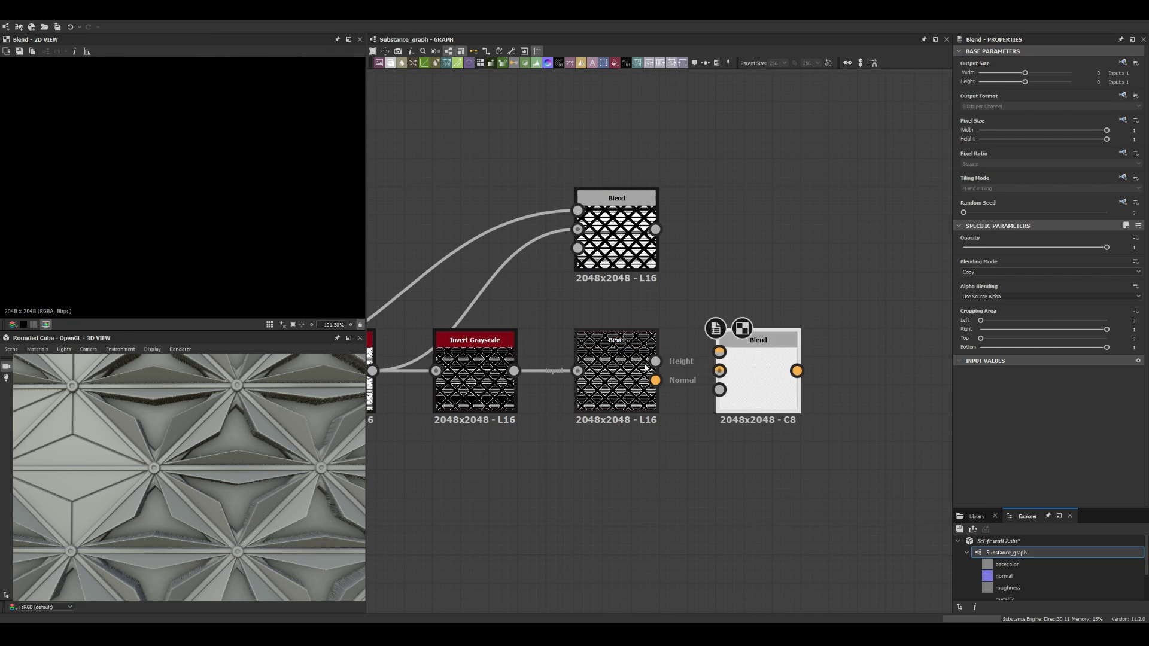
mouse_move(656, 229)
left_mouse_down()
mouse_move(748, 352)
mouse_move(880, 371)
left_mouse_up()
type("levels")
key("Return")
type("0.75")
key("Return")
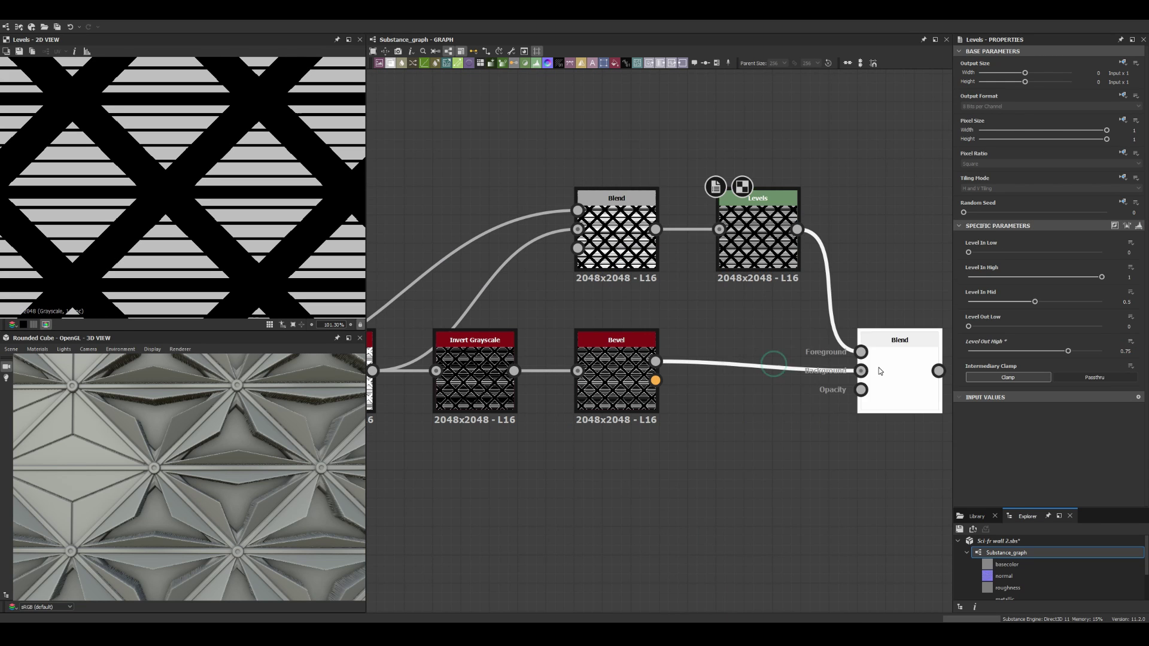
Step: Set the blend to Max (Lighten) and insert a Levels node after it
left_click(974, 309)
scroll(658, 329, "down", 3)
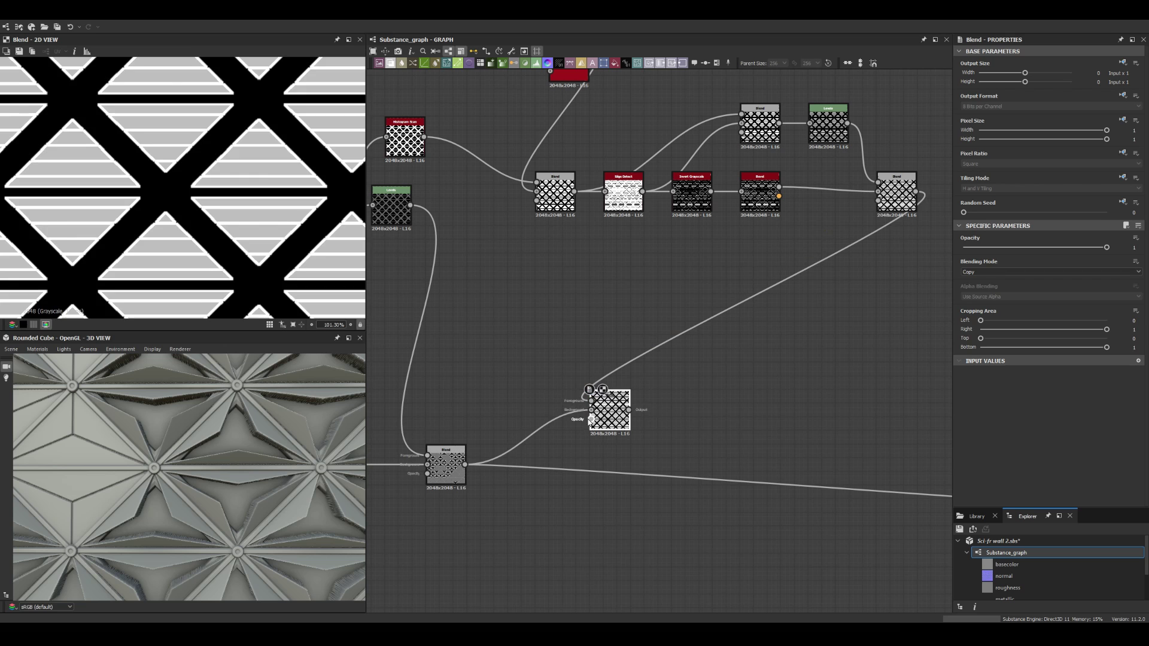
scroll(348, 221, "up", 3)
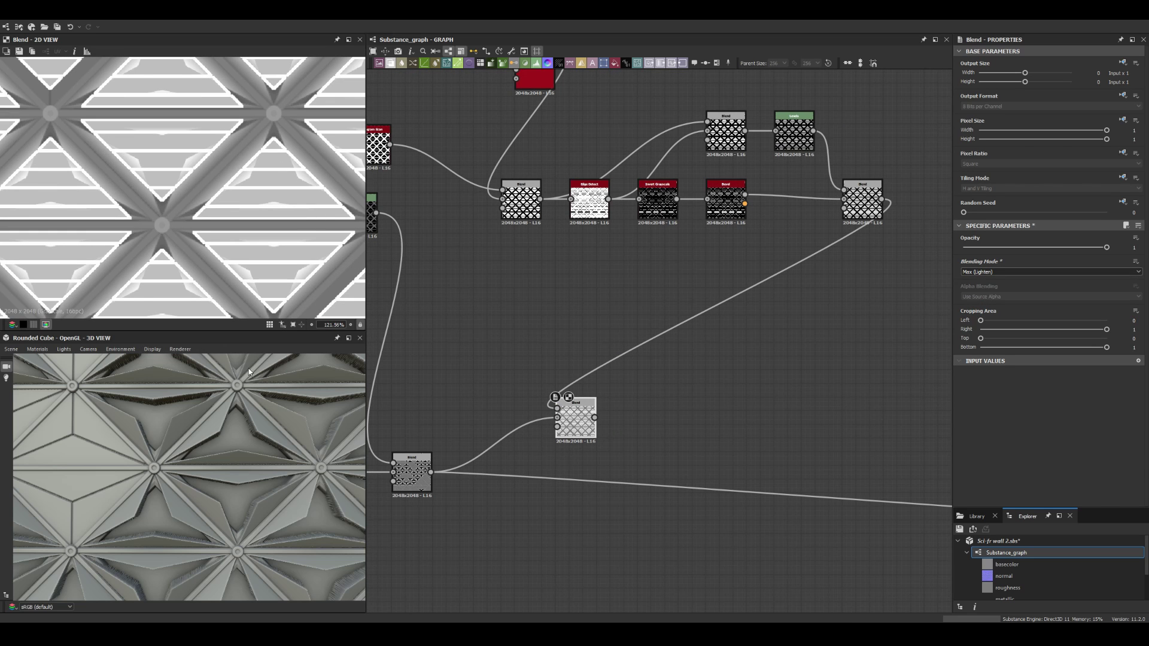
scroll(641, 359, "down", 2)
middle_click_drag(597, 396, 516, 396)
key("l")
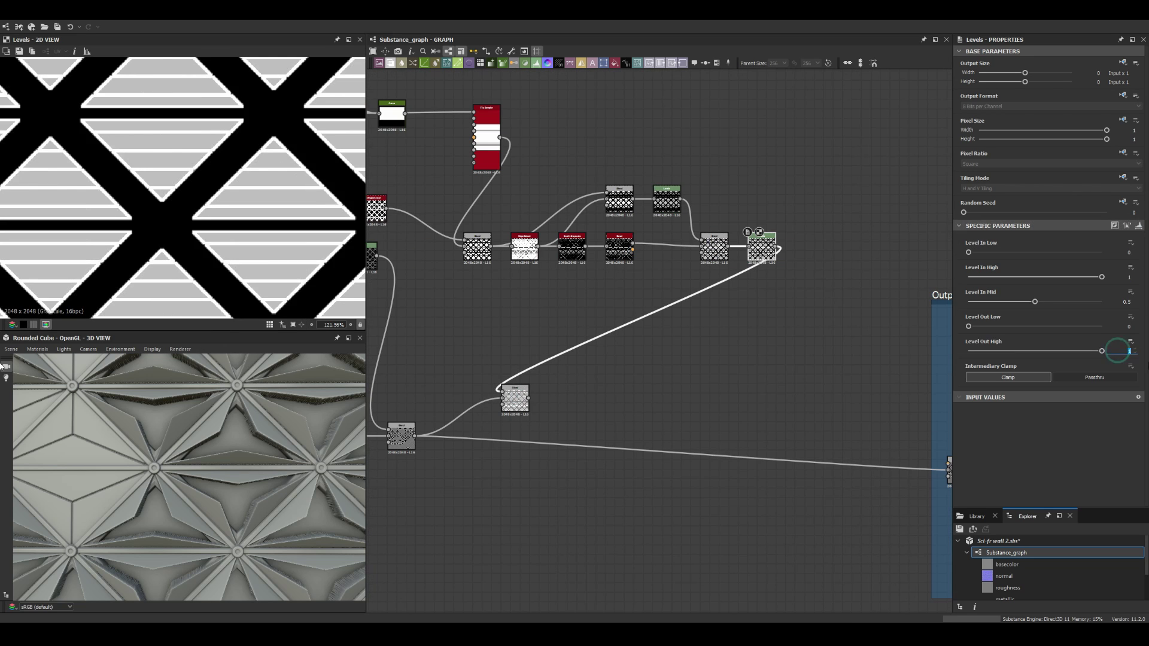
mouse_move(202, 435)
left_mouse_down()
mouse_move(253, 439)
mouse_move(240, 438)
left_mouse_up()
middle_click_drag(414, 254, 419, 254)
left_click(477, 246)
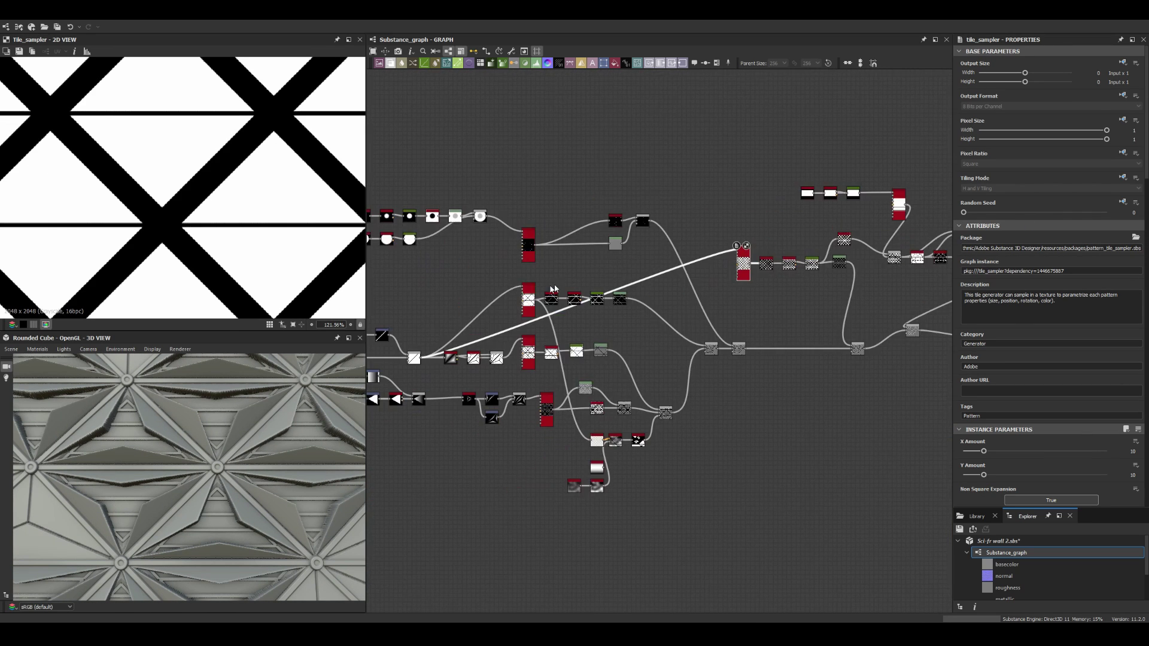
Step: Adjust the Tile Sampler scale to about 1.28
key("f")
scroll(1017, 389, "down", 10)
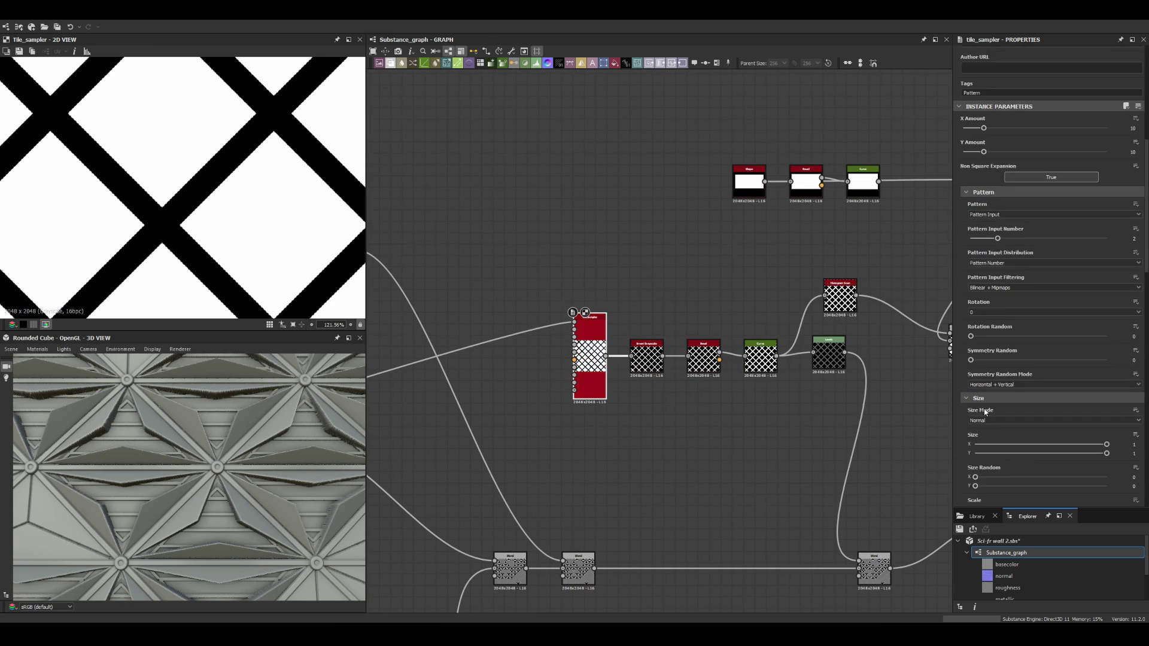
left_click_drag(985, 402, 989, 403)
scroll(788, 312, "down", 4)
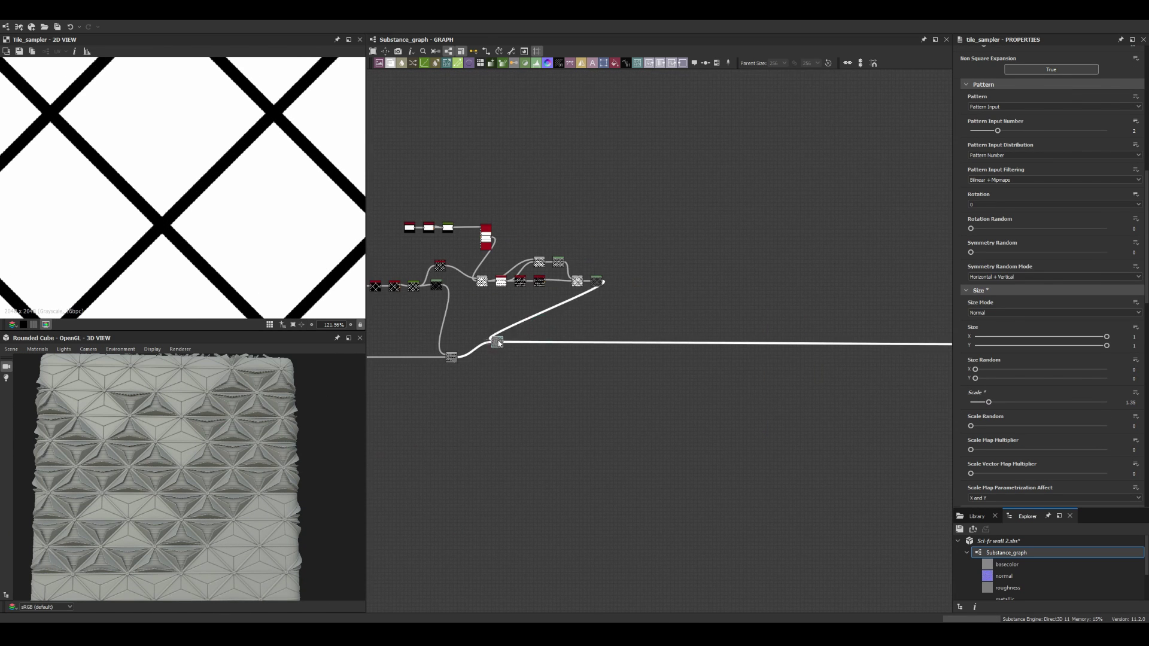
scroll(511, 340, "up", 3)
Step: Add Histogram Scan, Blend and Height Blend nodes for the triangle masks
key("space")
left_click(718, 365)
scroll(772, 419, "up", 2)
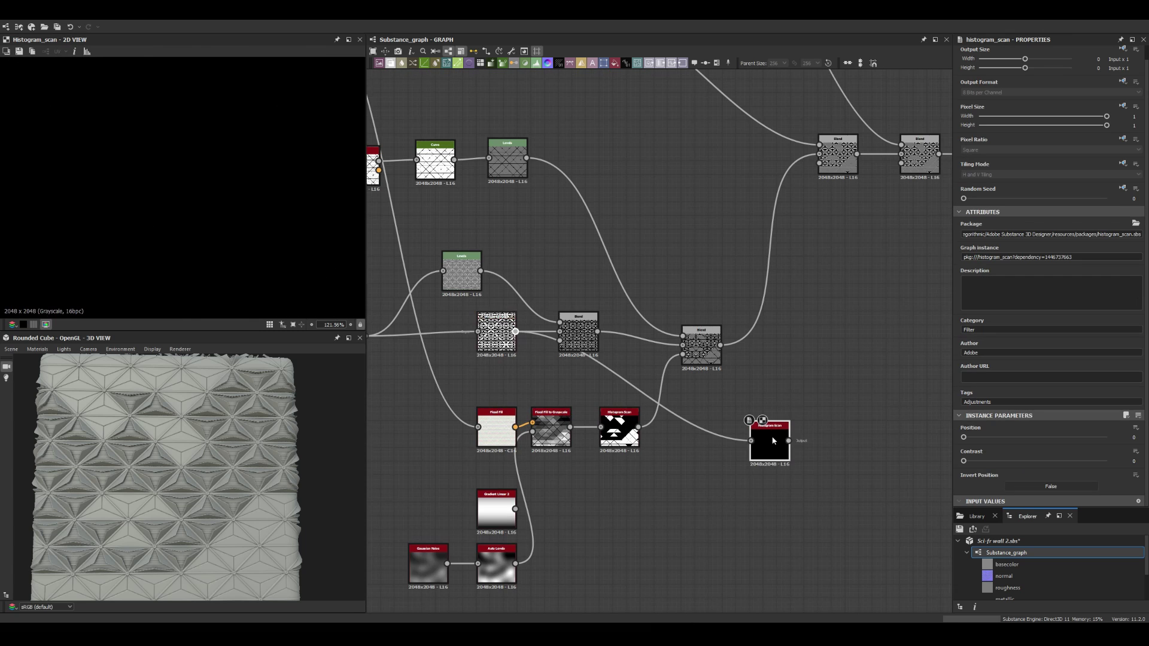
left_click(391, 63)
middle_click_drag(831, 381, 732, 346)
key("space")
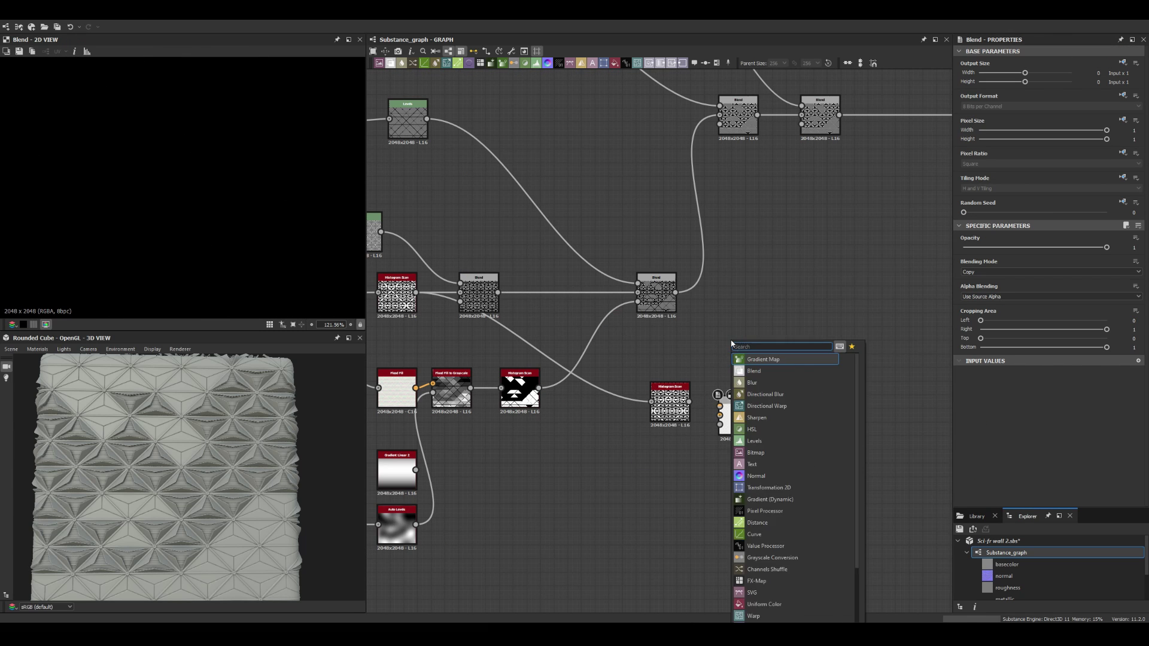
left_click(762, 442)
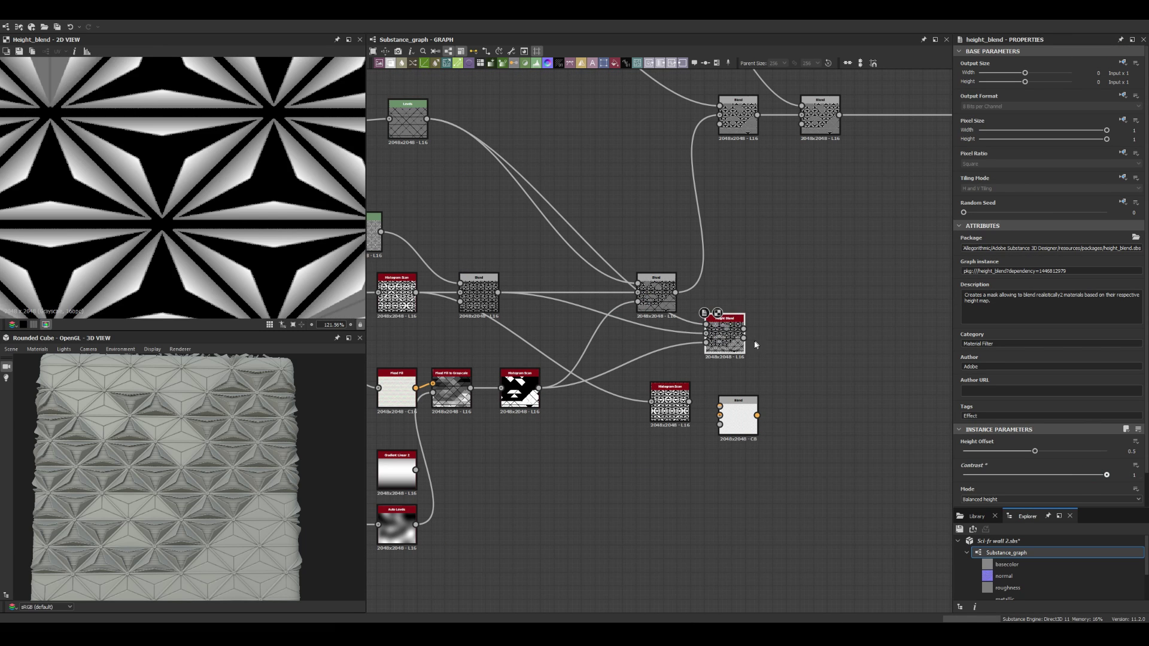
left_click_drag(725, 341, 744, 349)
left_click(657, 294)
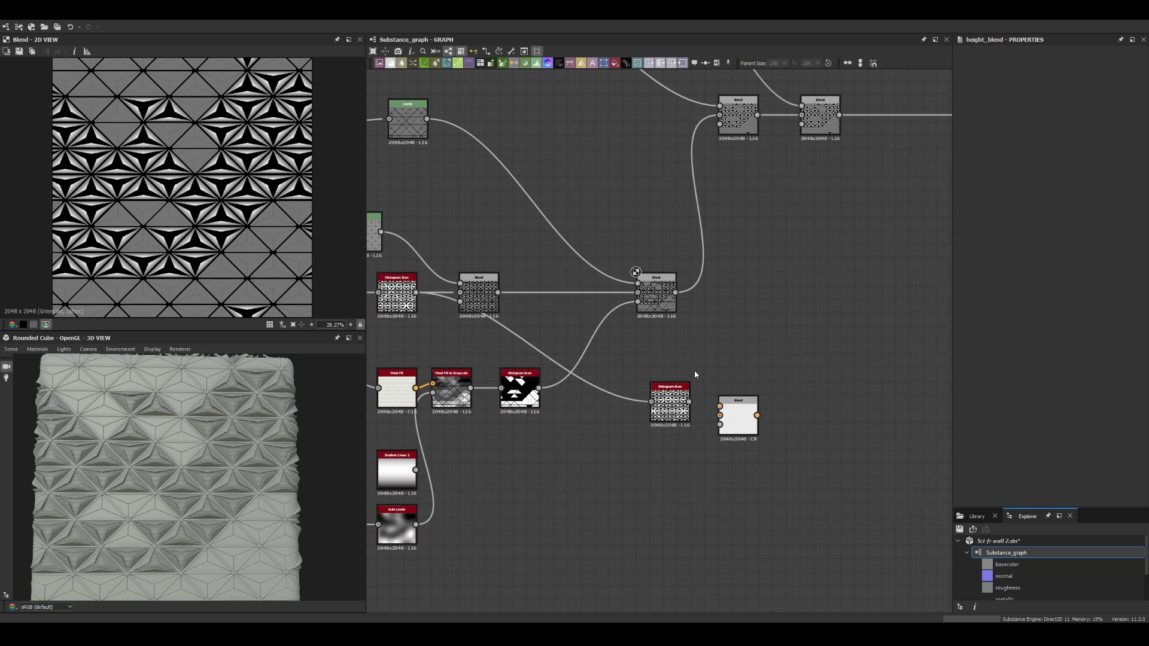
Step: Route the mask through the Histogram Scan into the Blend and edit the gold gradient colours
left_click_drag(720, 415, 539, 388)
left_click(656, 293)
scroll(657, 293, "down", 3)
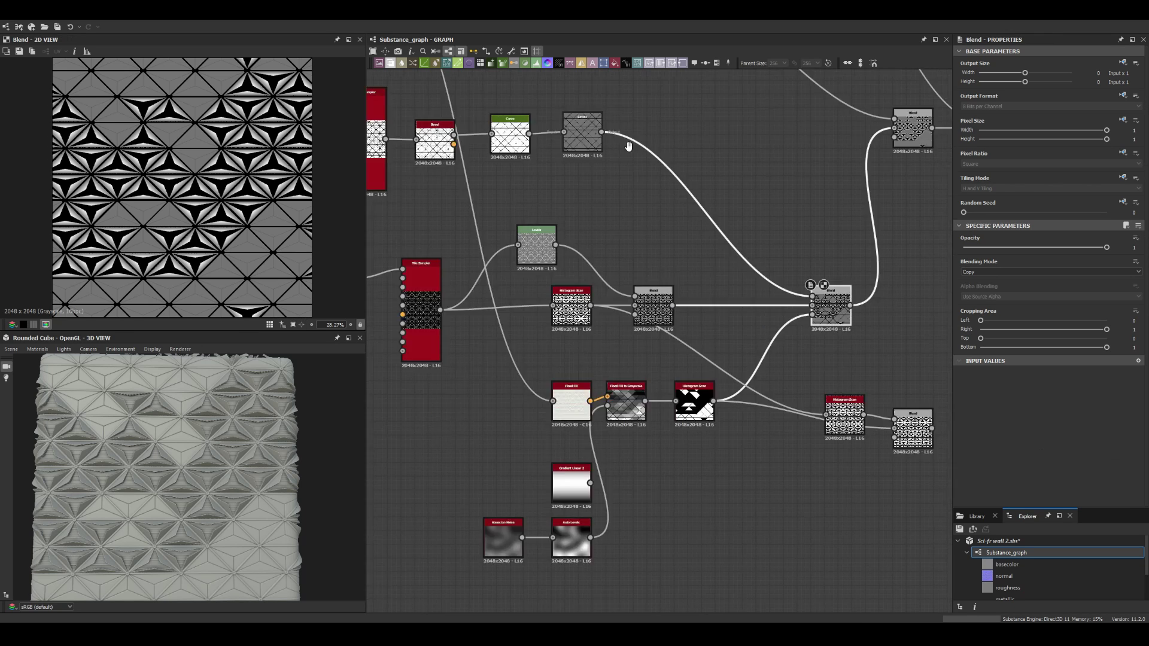
scroll(669, 375, "up", 2)
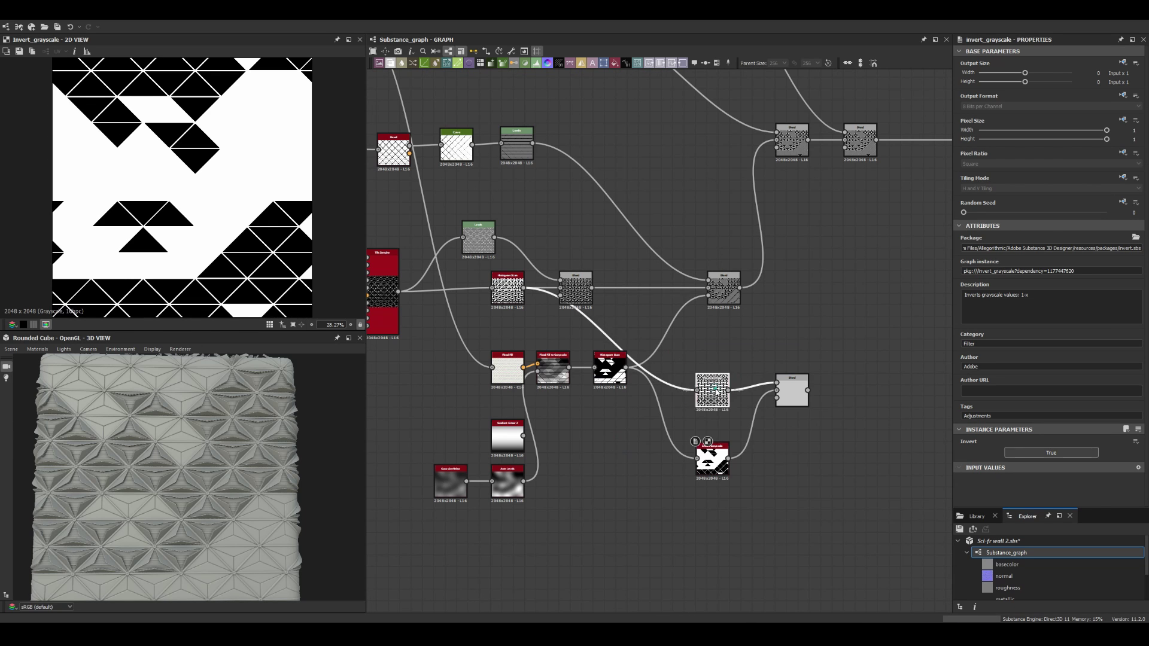
mouse_move(409, 145)
left_mouse_down()
mouse_move(697, 345)
mouse_move(778, 381)
left_mouse_up()
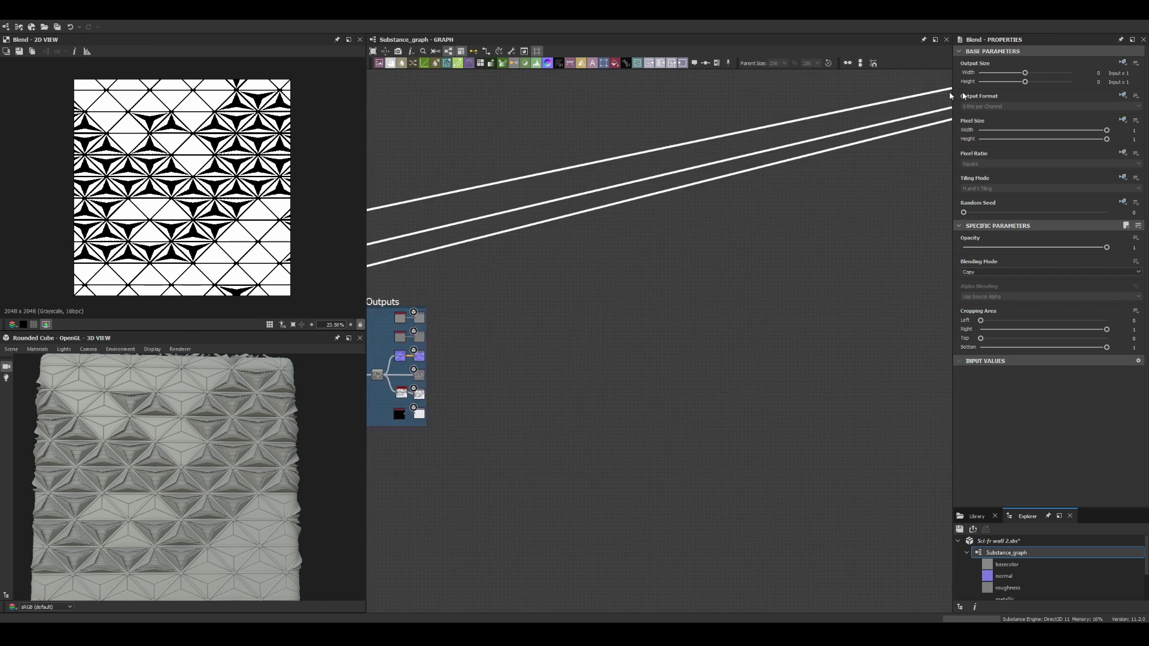
left_click(1140, 302)
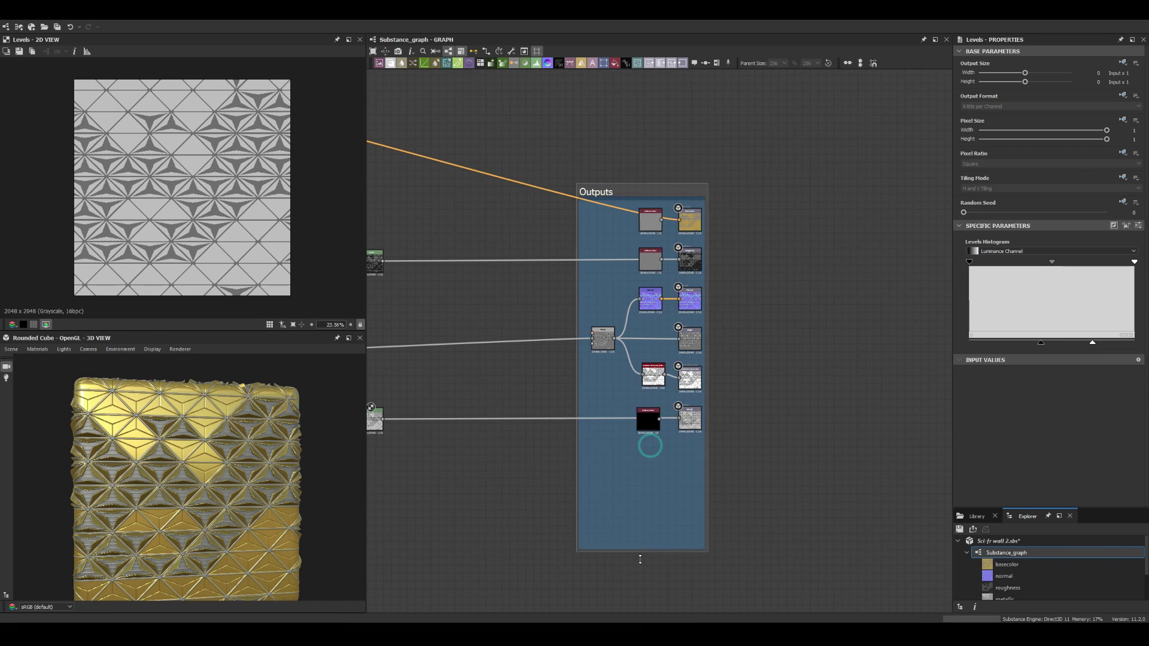
Step: Add a new Output node for the emissive channel
key("space")
type("out")
key("Return")
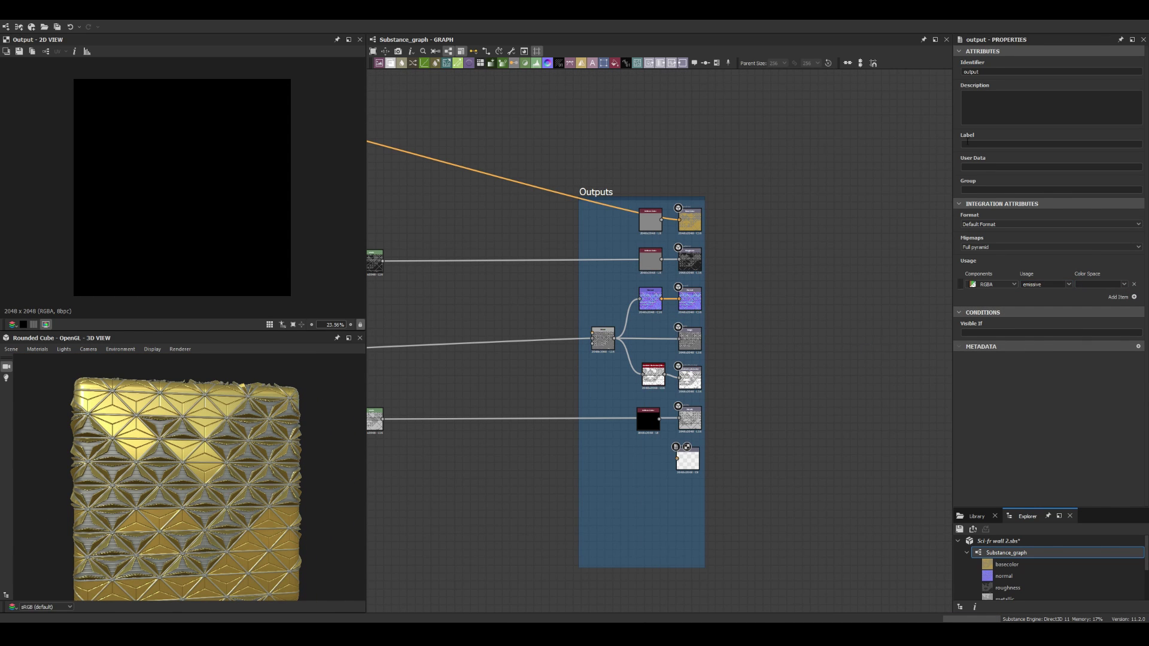
right_click(778, 193)
left_click(644, 565)
middle_click_drag(644, 565, 818, 517)
Step: Add a Bevel node to the mask chain and preview it
key("space")
type("bl")
left_click(492, 458)
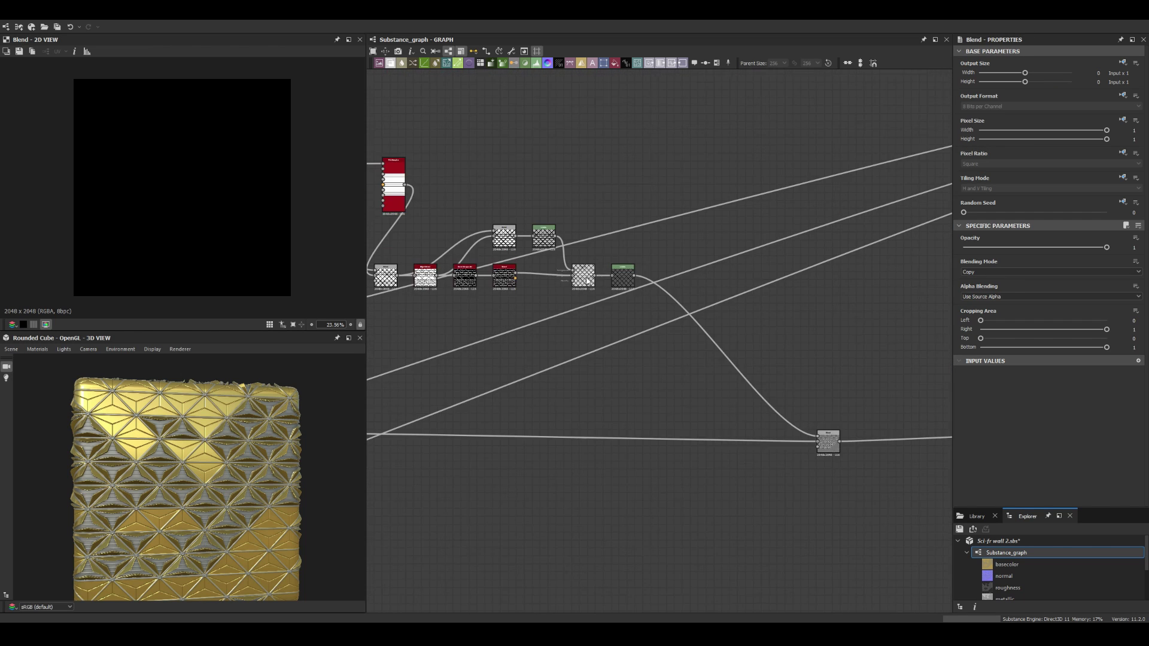
double_click(458, 268)
scroll(458, 268, "down", 3)
Step: Connect the mask into the lower Blend, set it to Subtract, and place it beside the Levels nodes
left_click(598, 197)
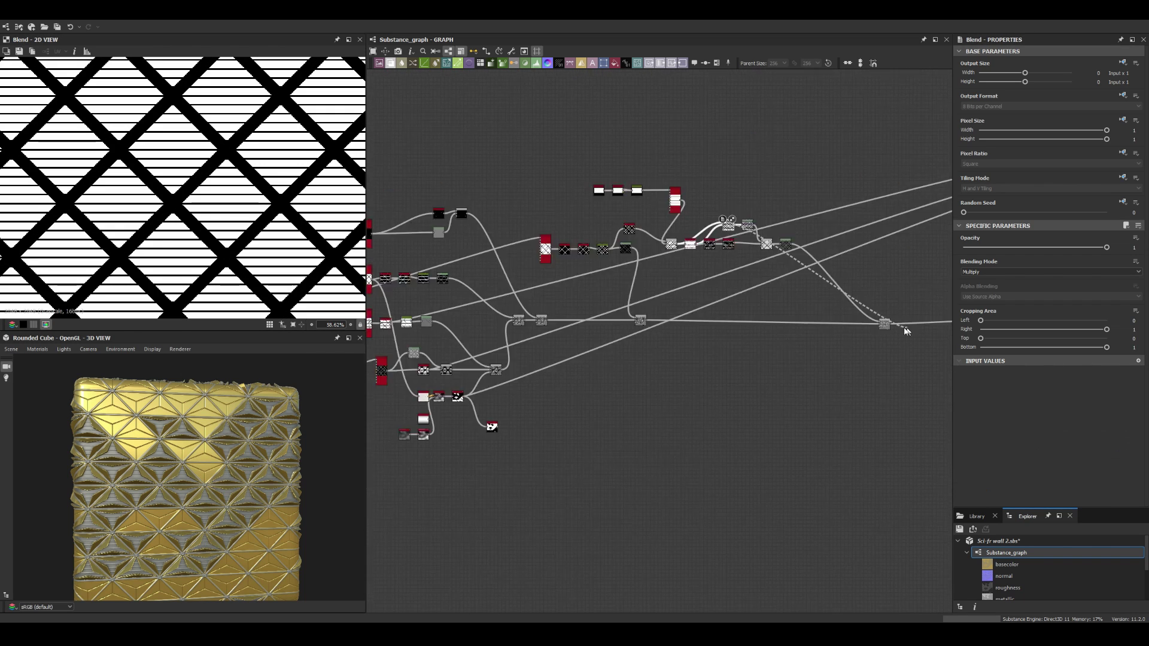
middle_click_drag(599, 198, 758, 450)
scroll(759, 450, "up", 2)
left_click_drag(758, 450, 531, 276)
scroll(532, 275, "up", 2)
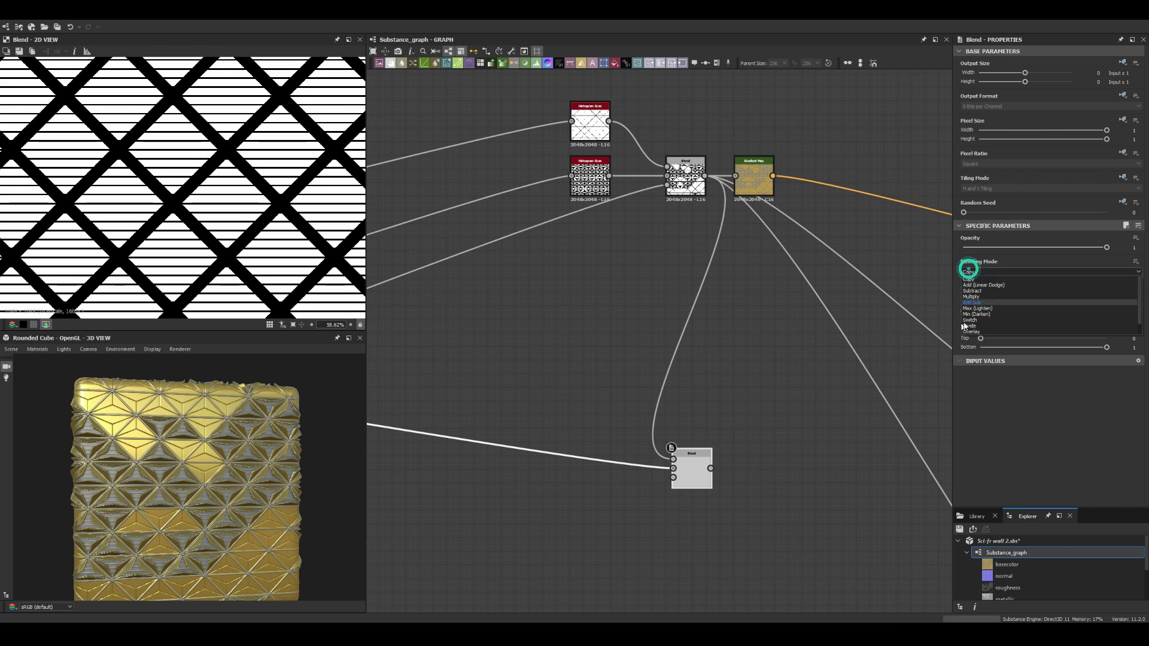
left_click(972, 290)
left_click_drag(695, 469, 803, 443)
scroll(647, 311, "down", 3)
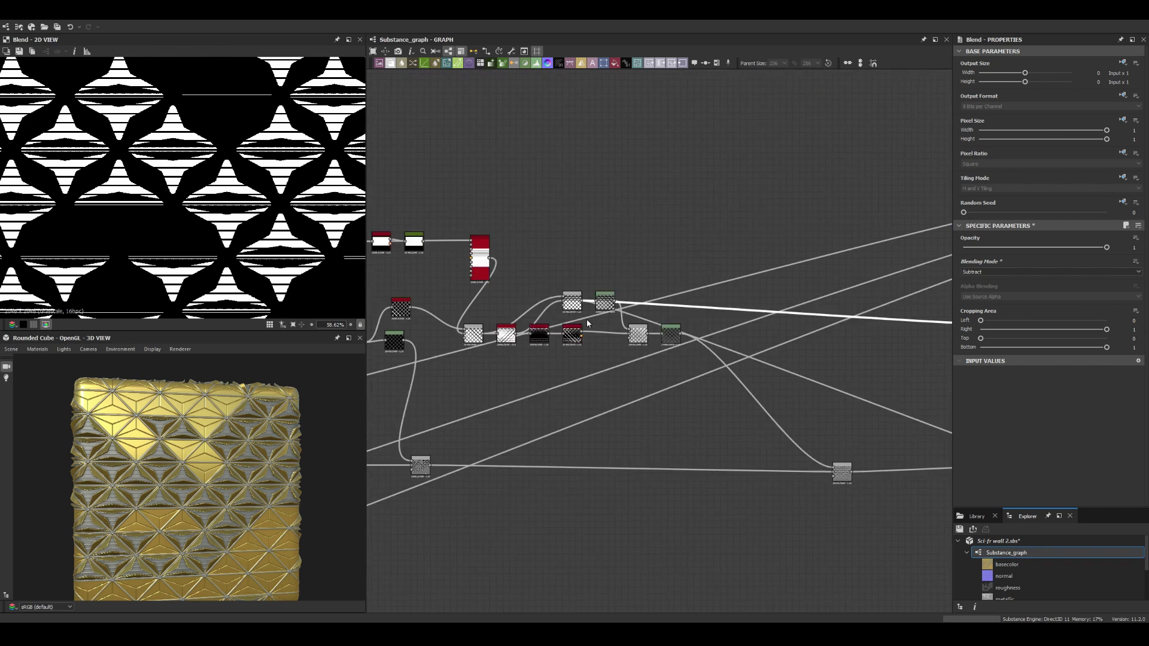
scroll(640, 453, "up", 2)
Step: Add a Height Blend after the Histogram Scan
left_click(640, 453)
right_click(637, 471)
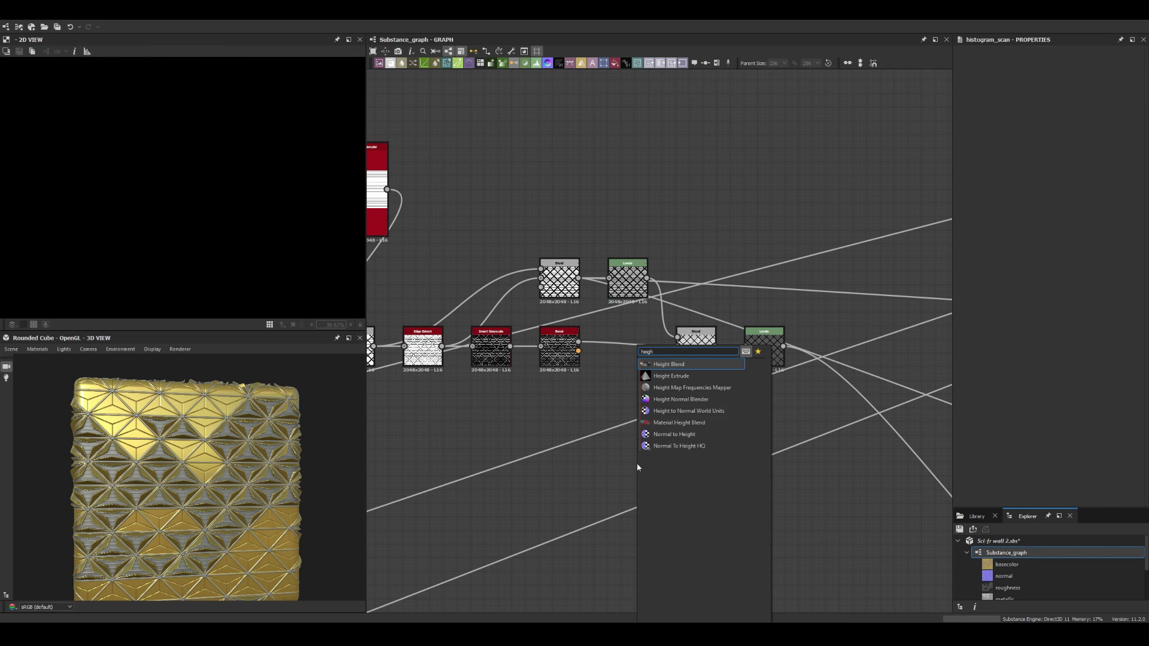
left_click(670, 371)
left_click(559, 281)
scroll(664, 305, "down", 3)
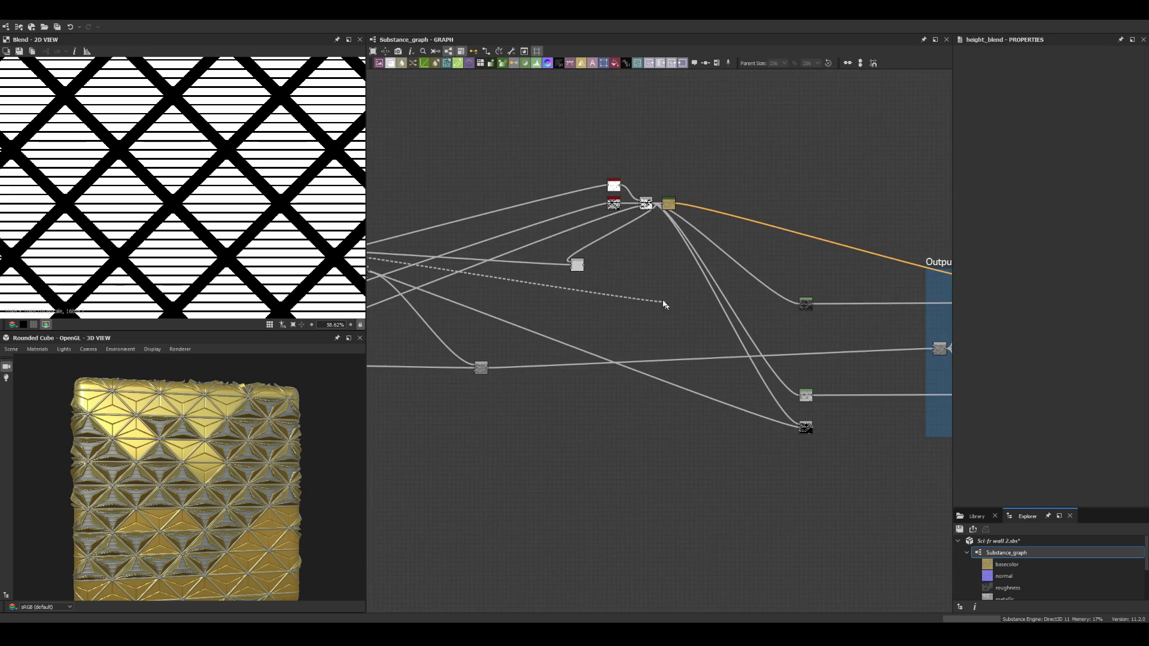
scroll(599, 269, "up", 2)
scroll(599, 269, "down", 2)
Step: Wire the Invert Grayscale output onward into a new Levels node
left_click(472, 254)
left_click_drag(472, 254, 623, 259)
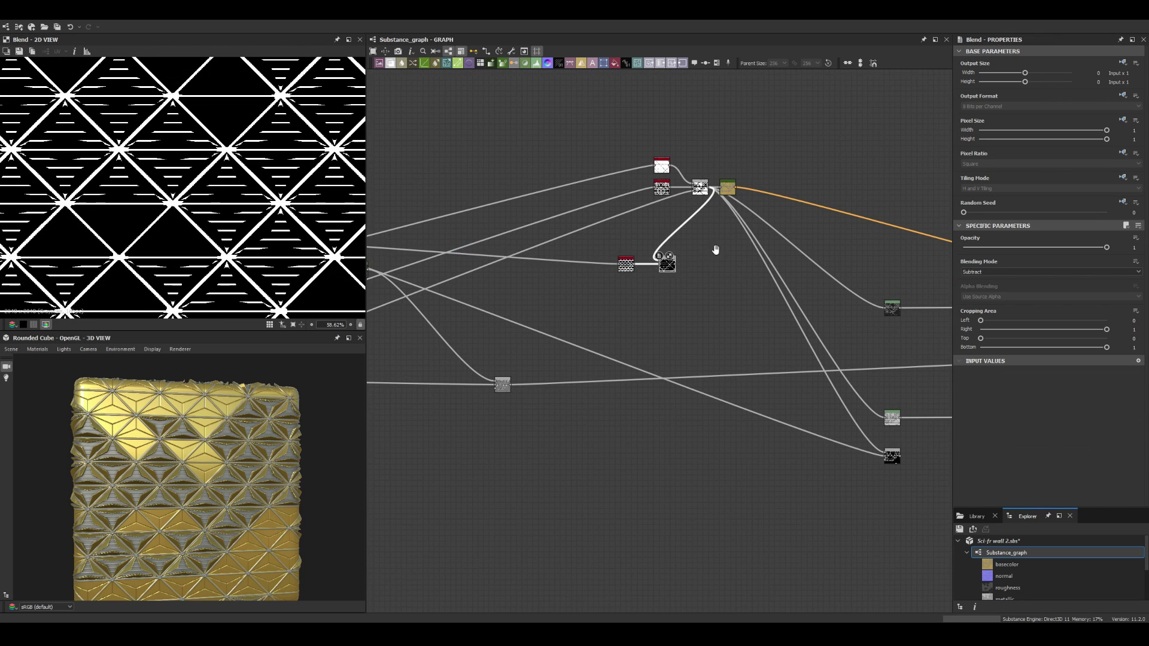
scroll(623, 259, "up", 2)
left_click_drag(648, 193, 610, 291)
type("levels")
key("Return")
scroll(655, 333, "down", 3)
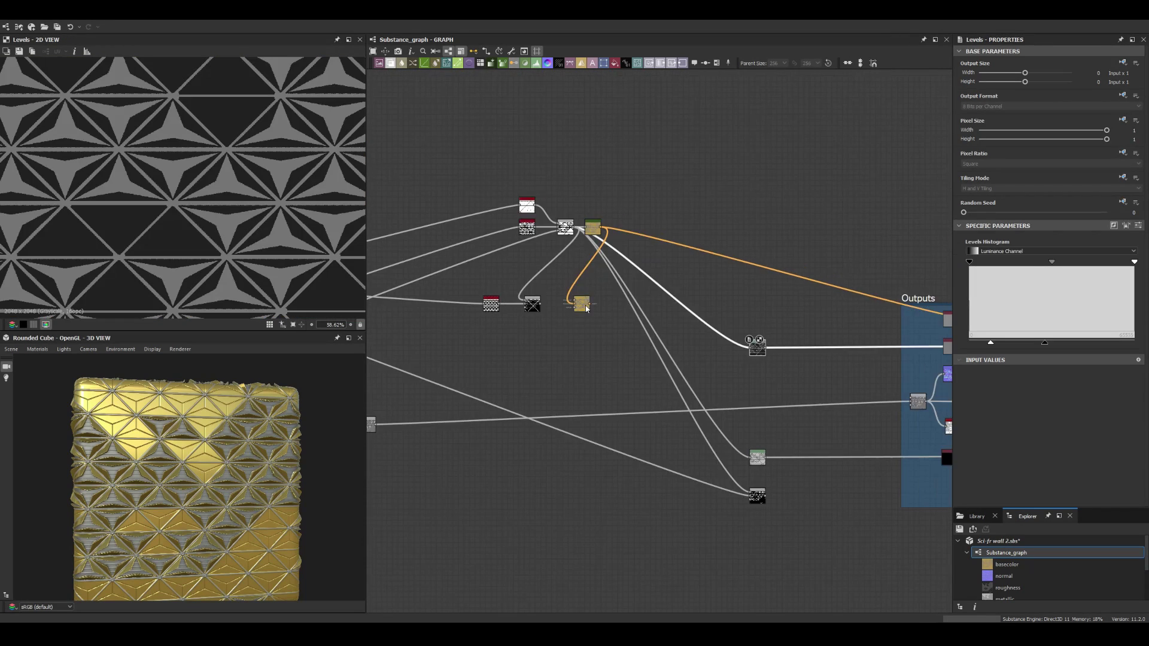
scroll(655, 332, "up", 4)
Step: Set the Blend to Add (Linear Dodge) and place it beside the new Gradient Map
left_click(491, 307)
left_click(577, 308)
left_click(994, 272)
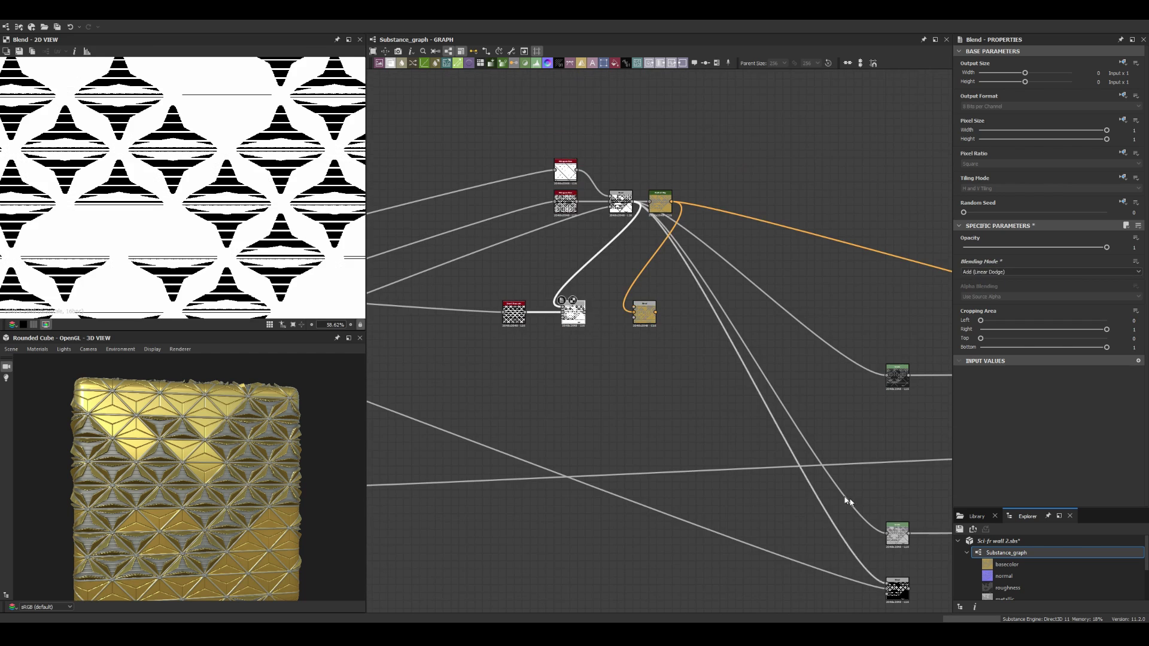
scroll(598, 300, "down", 3)
scroll(499, 228, "up", 2)
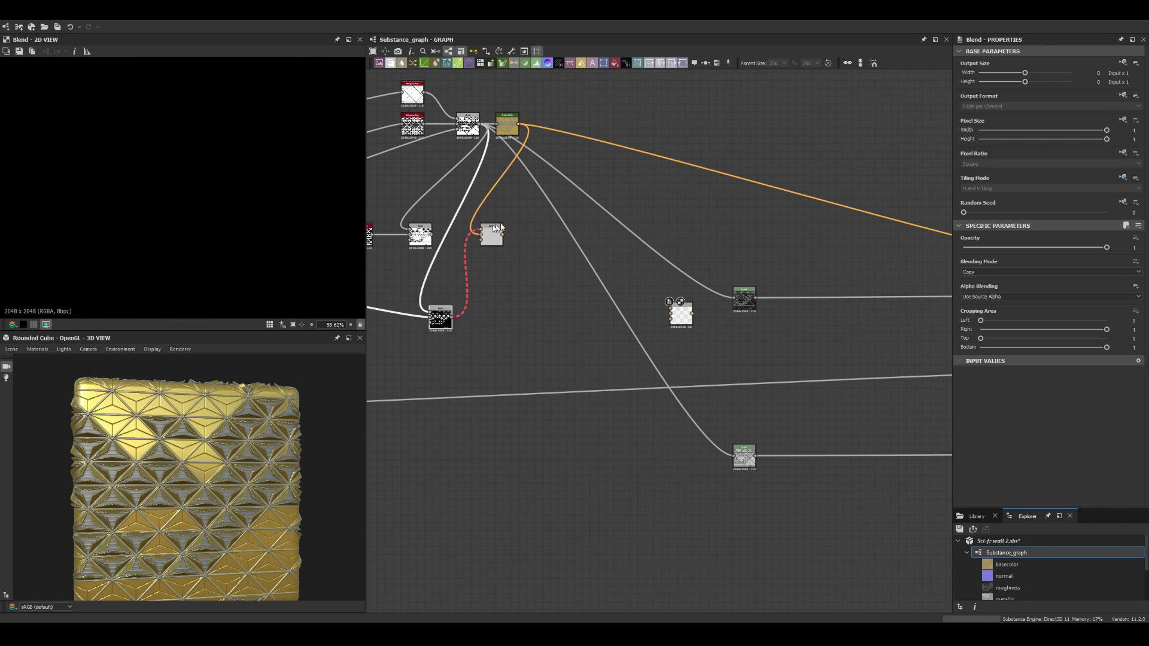
double_click(445, 323)
double_click(551, 287)
left_click_drag(551, 288, 590, 160)
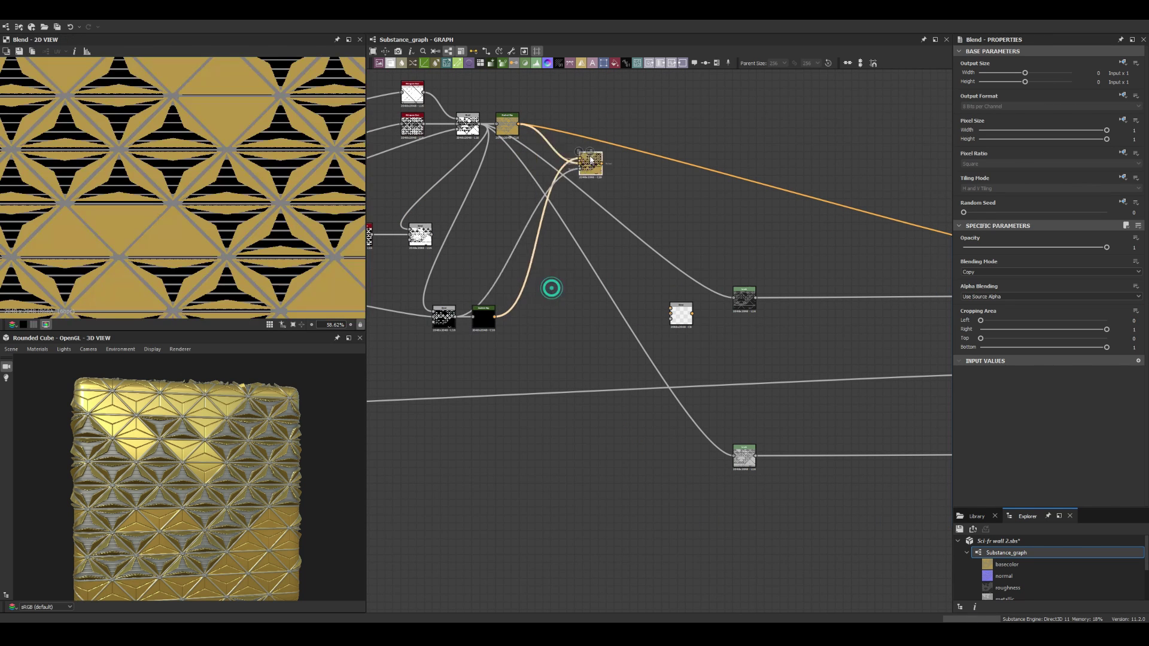
scroll(539, 269, "down", 3)
left_click(521, 261)
Step: Give the Gradient Map a black-to-blue gradient and connect it to the emissive Output
scroll(689, 299, "up", 3)
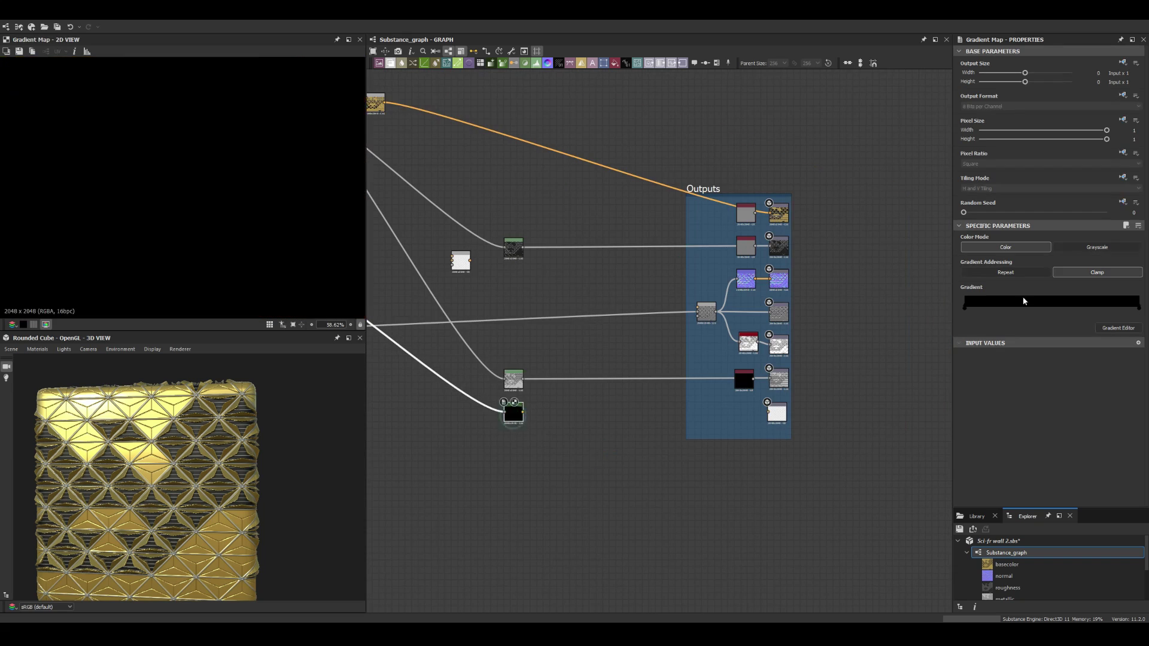
left_click(1119, 328)
left_click(479, 408)
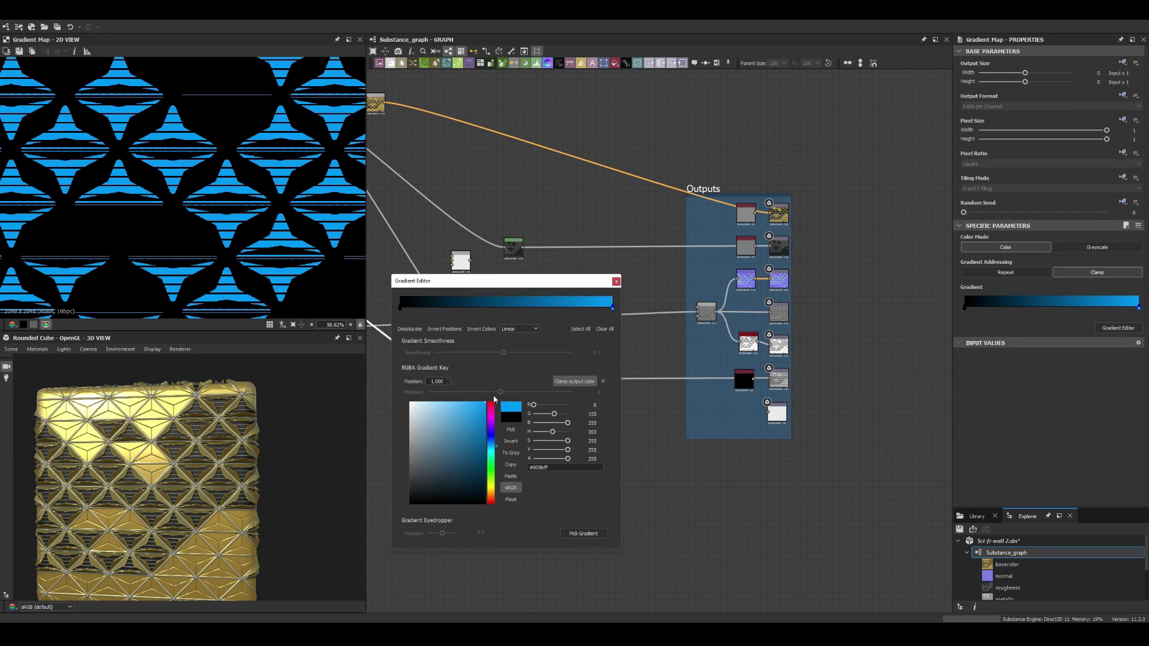
left_click(197, 479)
left_click_drag(198, 478, 249, 474)
scroll(186, 477, "down", 5)
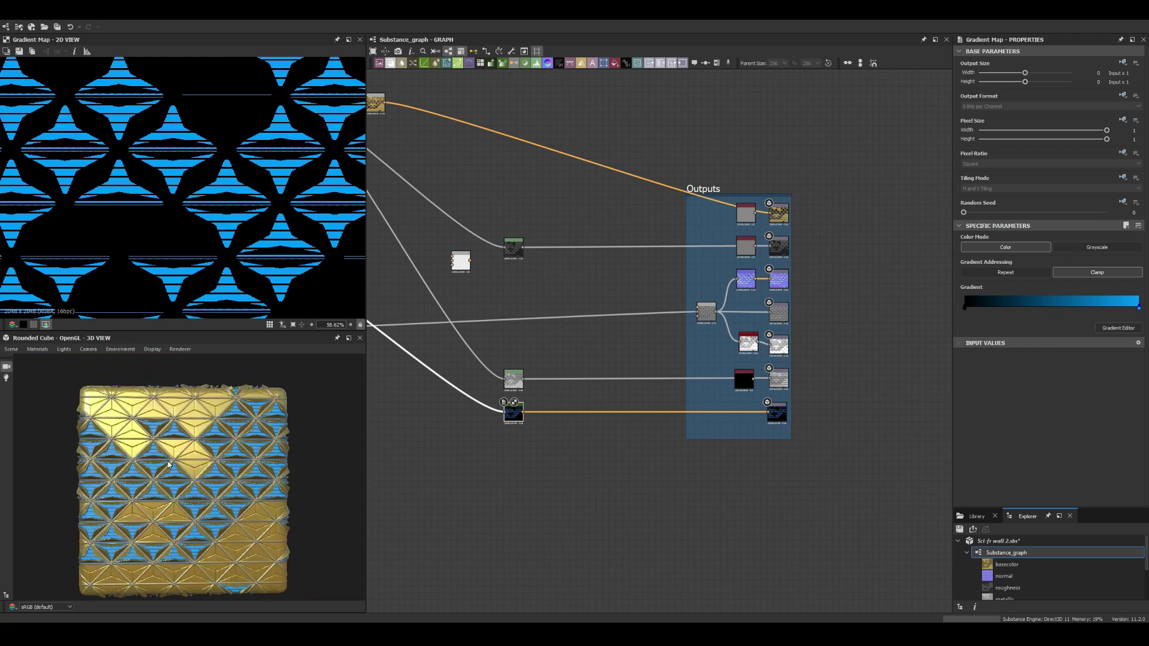
Step: Switch the 3D preview mesh to a Rounded Cylinder
left_click(11, 349)
left_click(48, 457)
scroll(179, 486, "up", 5)
Step: Add a Height Blend node and link the Blend output into the Gradient Map
scroll(180, 486, "up", 3)
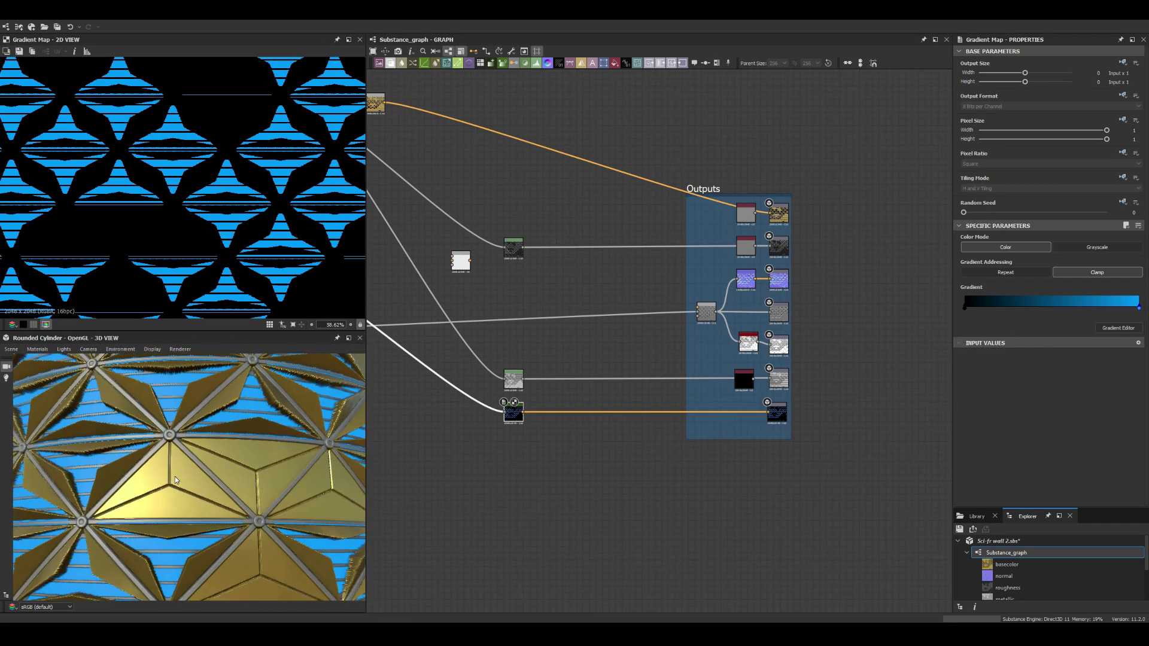
scroll(545, 345, "down", 1)
scroll(622, 393, "down", 2)
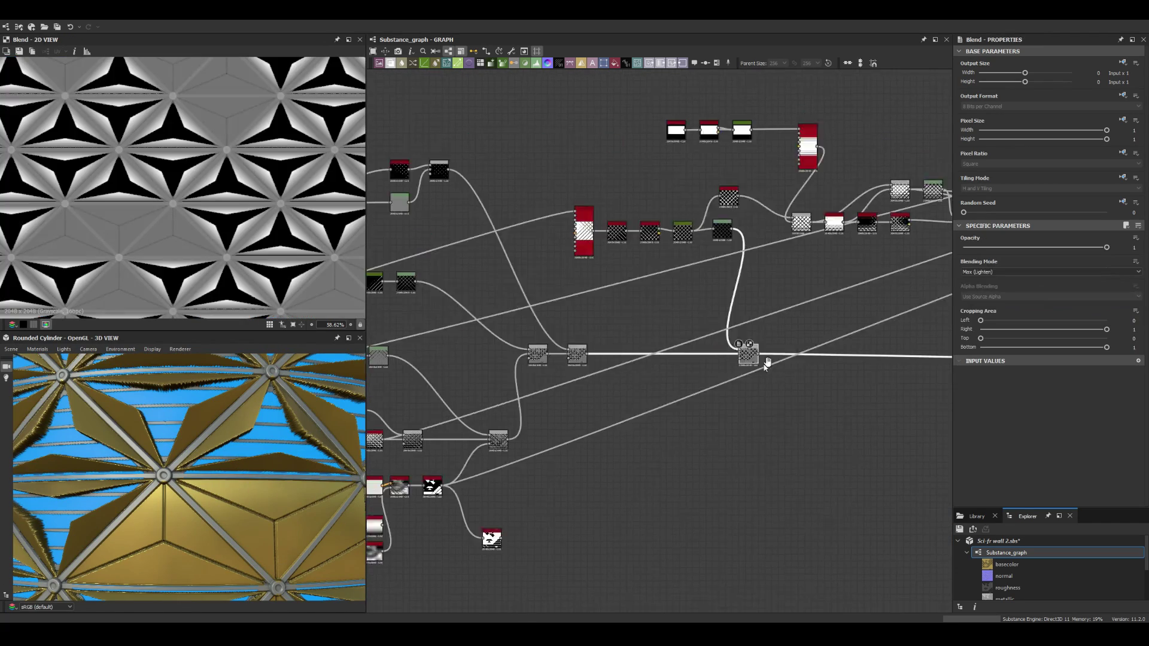
key("space")
left_click(647, 353)
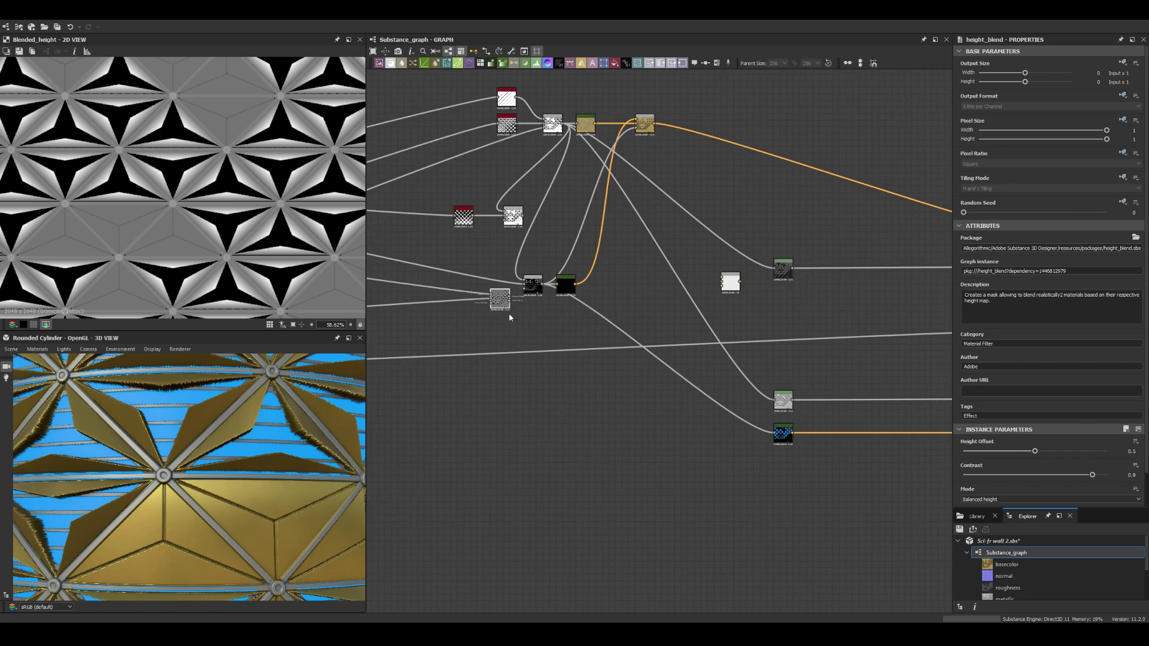
double_click(563, 325)
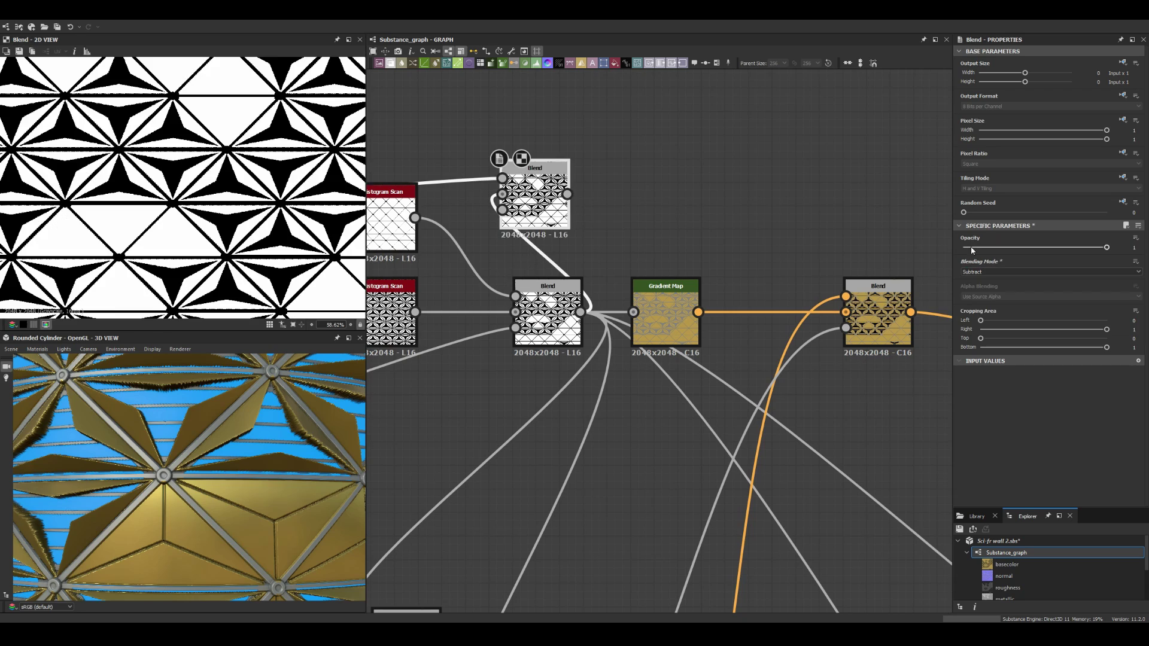
left_click_drag(566, 194, 633, 312)
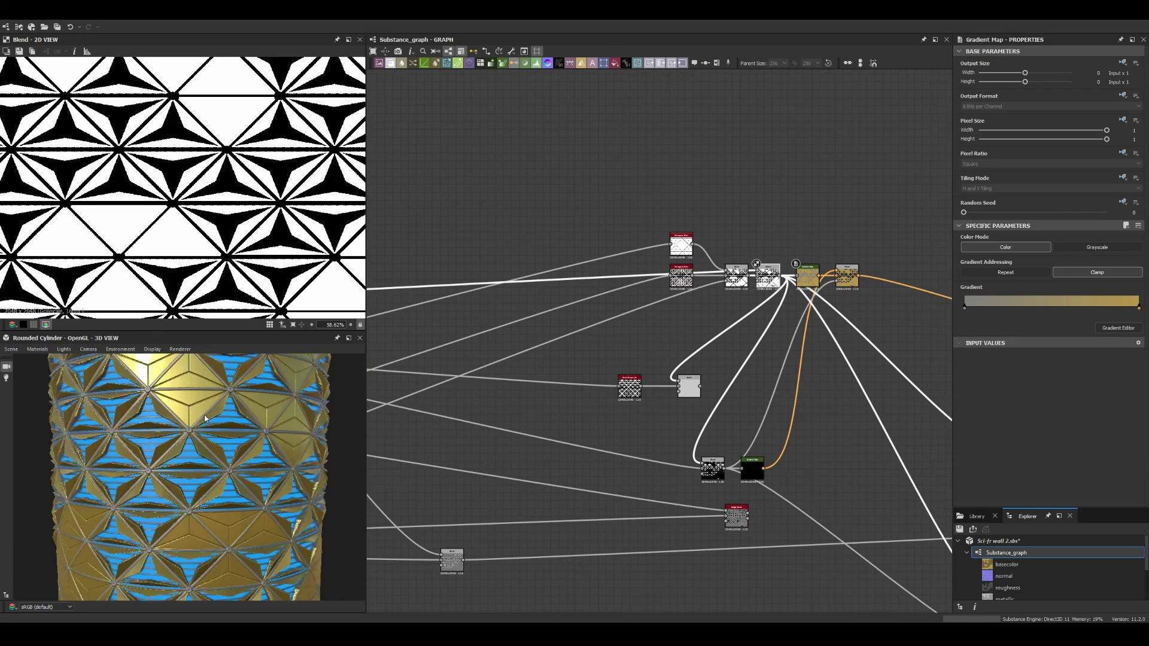
Step: Set the blend mode to Multiply and select the Invert Grayscale node
mouse_move(180, 443)
left_mouse_down()
mouse_move(192, 427)
mouse_move(198, 437)
left_mouse_up()
scroll(198, 437, "down", 5)
scroll(637, 399, "down", 2)
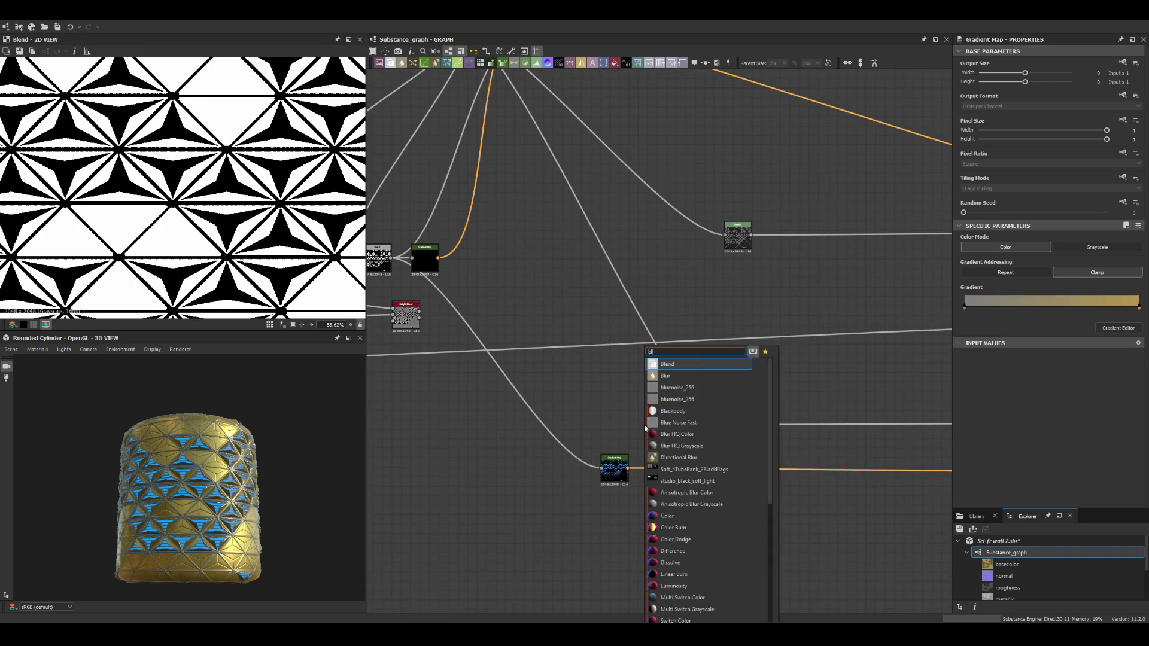
key("Return")
scroll(669, 240, "down", 5)
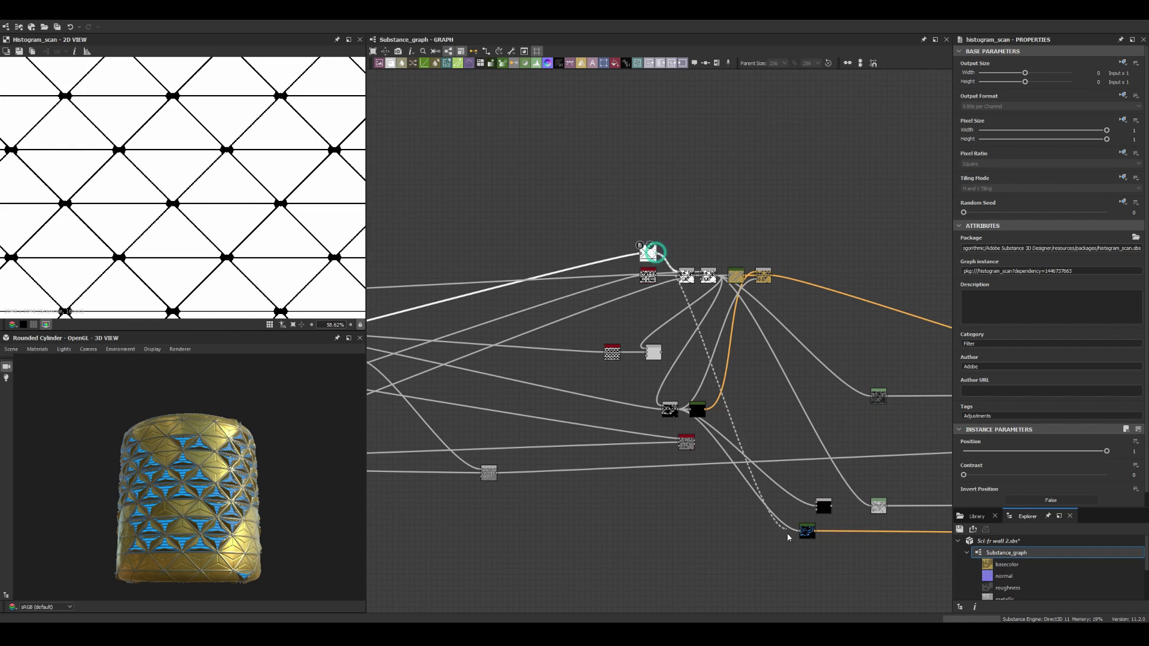
left_click(974, 297)
scroll(587, 384, "up", 3)
left_click(587, 384)
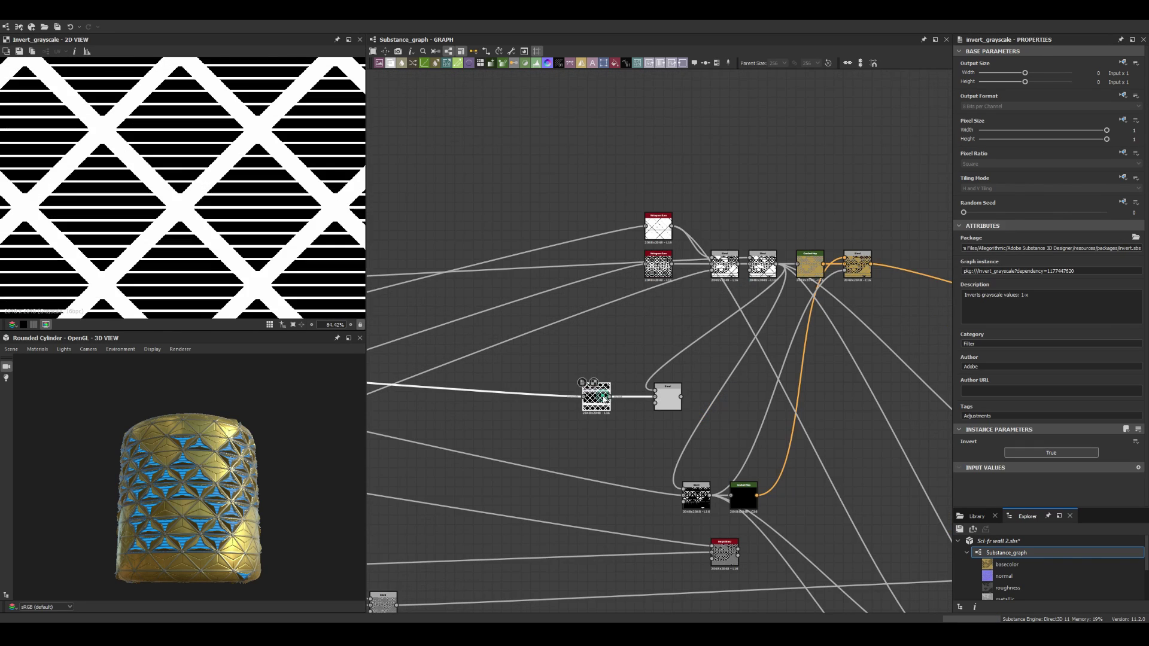
scroll(587, 384, "down", 2)
Step: Preview the Subtract Blend, Tile Sampler and bevel height outputs
double_click(679, 450)
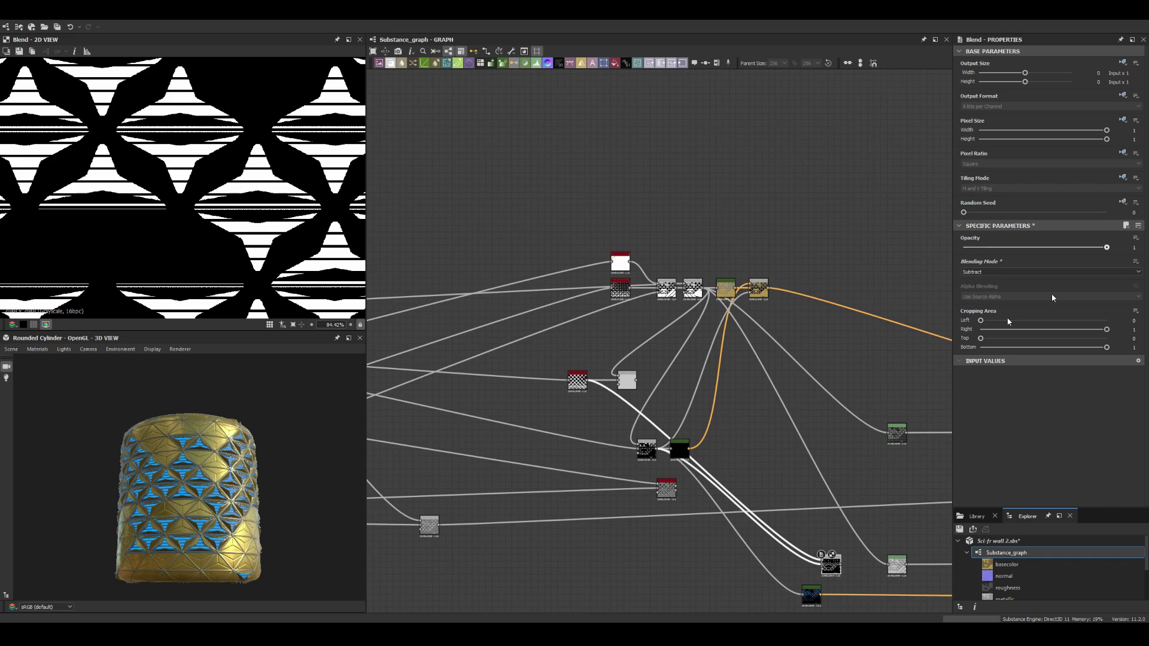
middle_click_drag(673, 442, 425, 256)
scroll(425, 256, "up", 2)
scroll(425, 256, "up", 2)
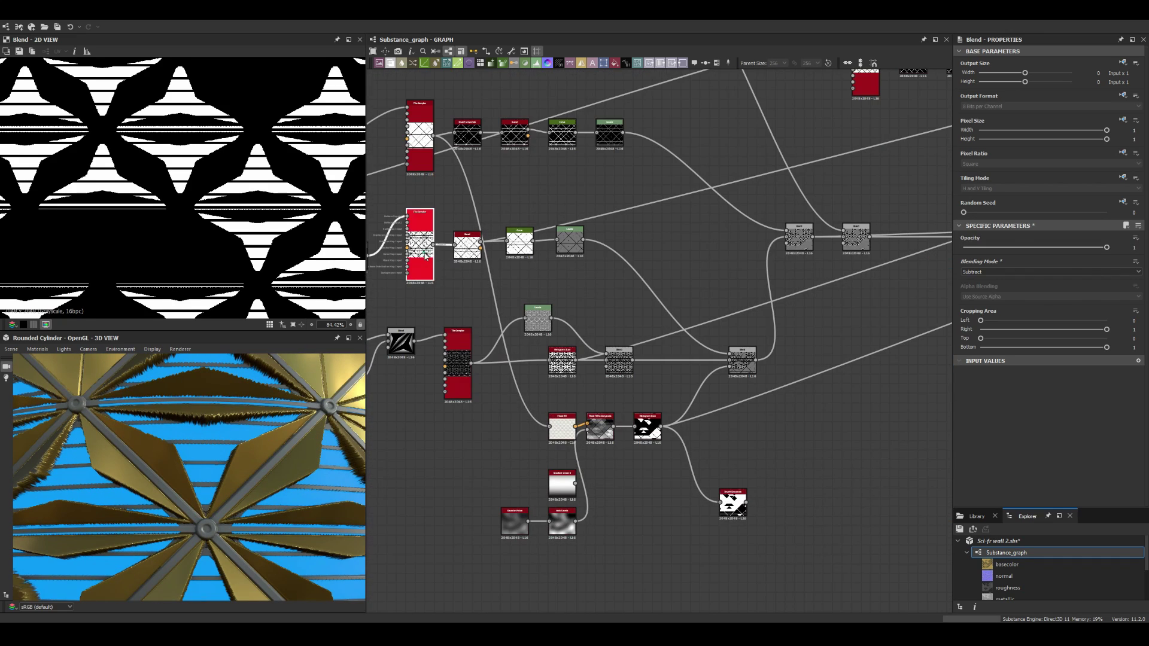
double_click(425, 256)
scroll(509, 239, "down", 2)
scroll(539, 227, "up", 3)
double_click(563, 207)
scroll(599, 234, "down", 3)
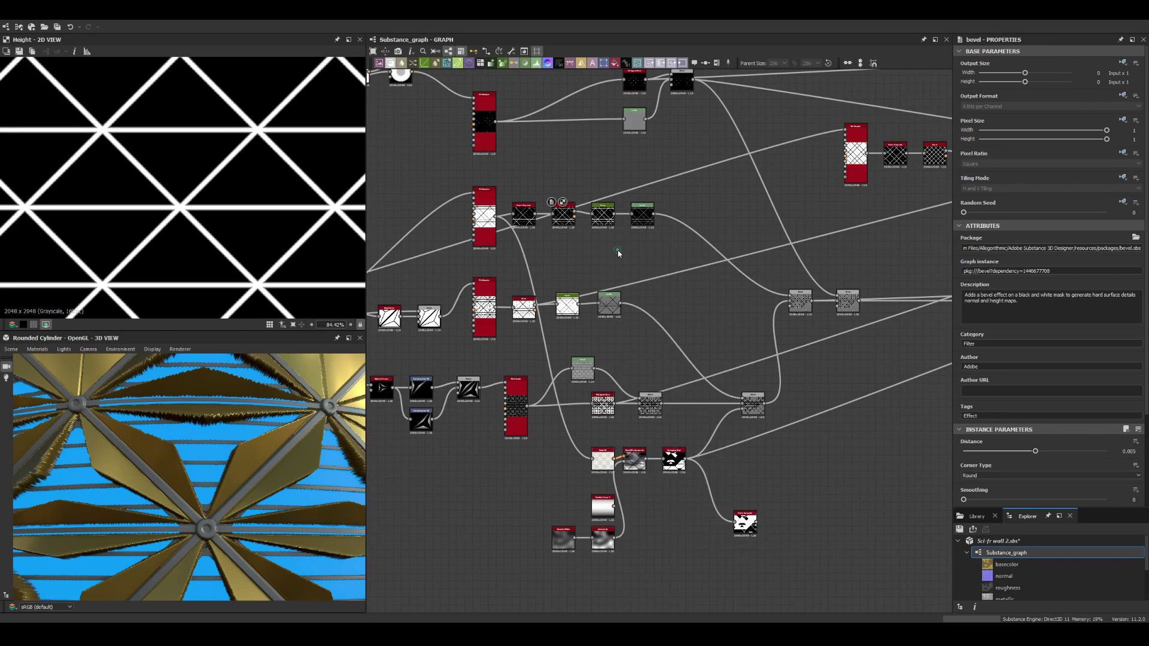
right_click(618, 253)
scroll(467, 372, "up", 3)
Step: Preview the striped blend mask and lower blend, checking the gold gradient map settings
double_click(610, 306)
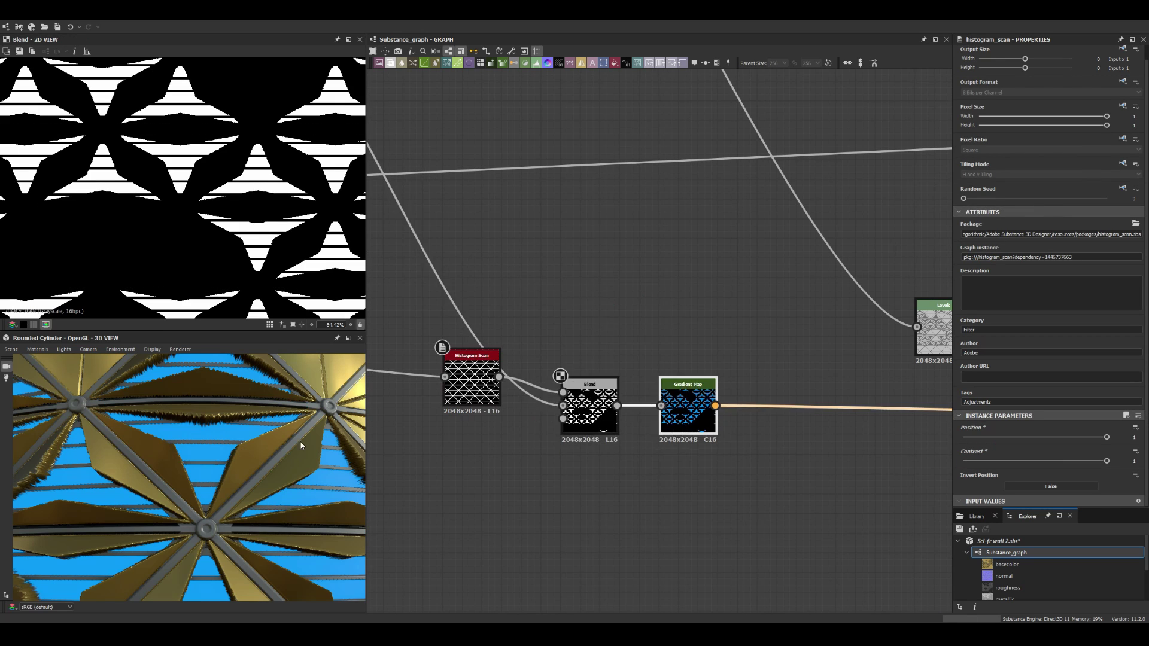
scroll(575, 317, "down", 3)
scroll(574, 318, "down", 4)
left_click(638, 573)
mouse_move(221, 497)
left_mouse_down()
mouse_move(207, 510)
mouse_move(295, 467)
left_mouse_up()
scroll(598, 419, "up", 3)
double_click(523, 502)
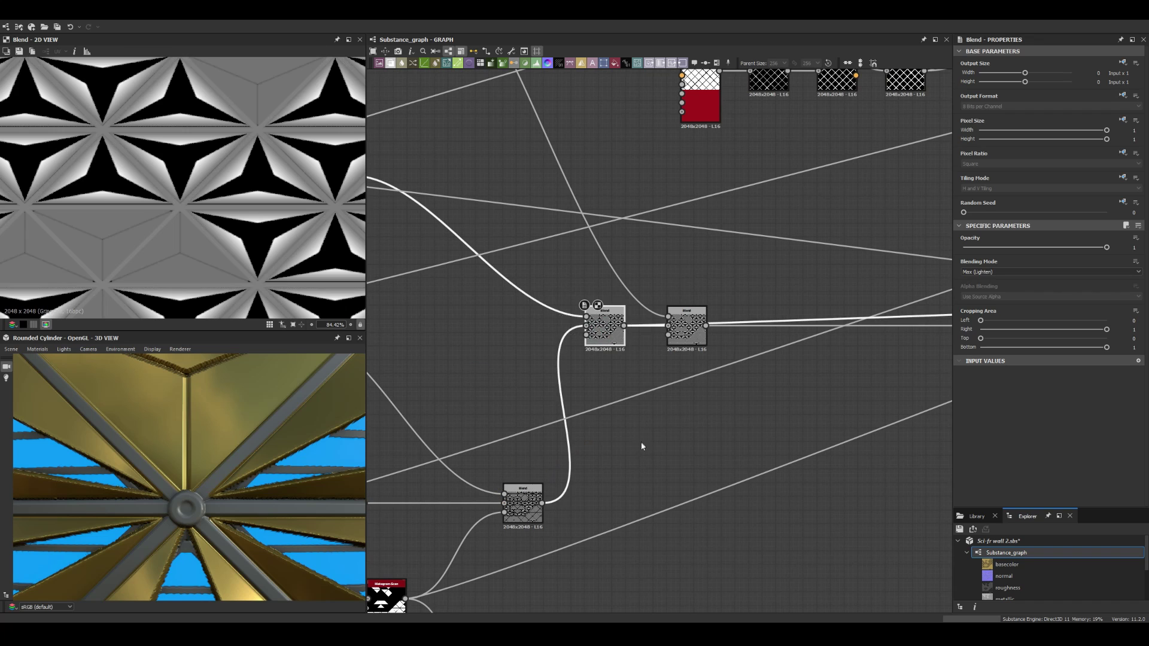
Step: Add a Height Blend after the lower blend, followed by an Invert Grayscale
key("space")
type("height blend")
key("Return")
scroll(682, 462, "down", 5)
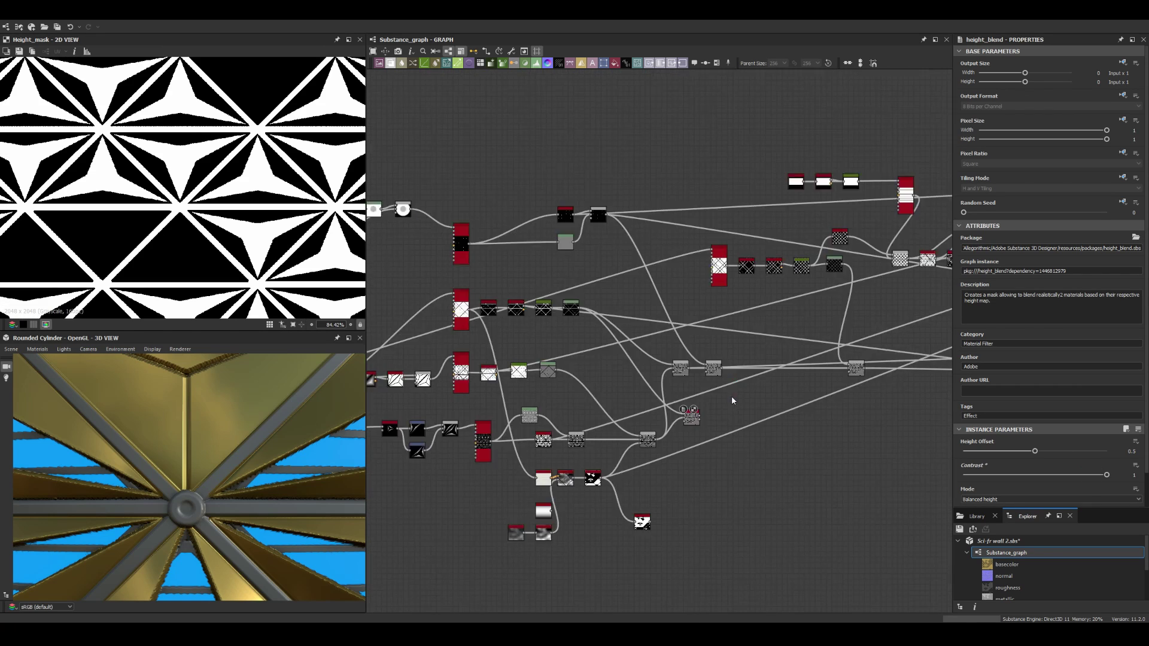
scroll(652, 267, "up", 5)
key("space")
type("invert")
key("Return")
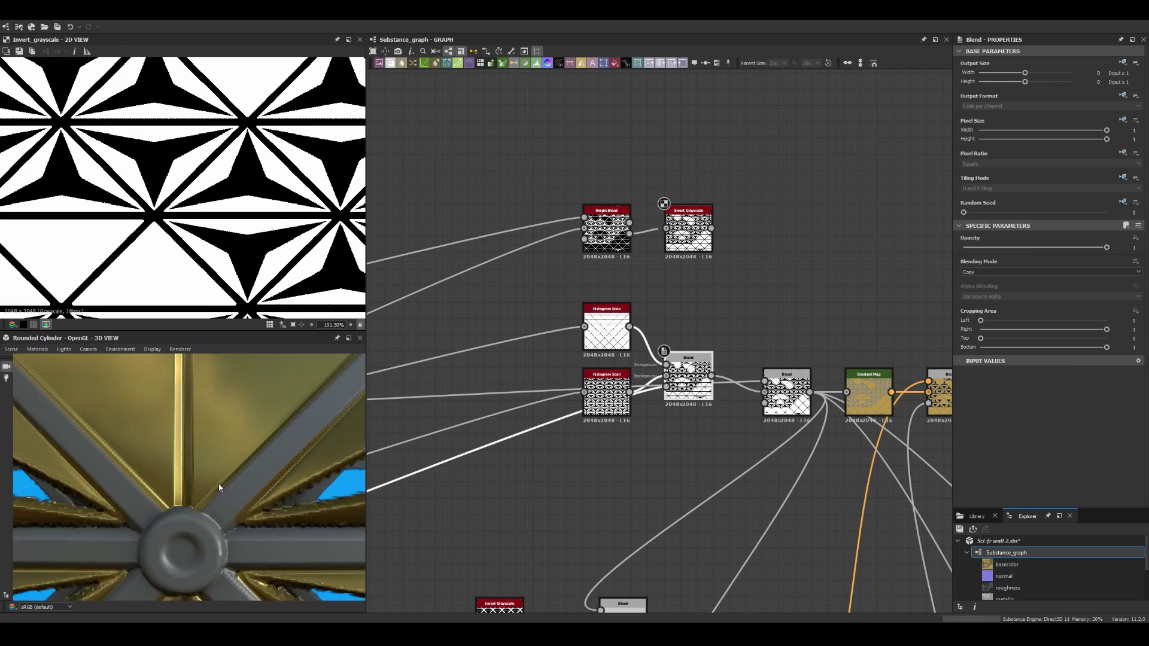
Step: Connect the inverted mask into the downstream Blend
left_click_drag(711, 228, 764, 403)
scroll(768, 285, "down", 5)
scroll(309, 426, "down", 3)
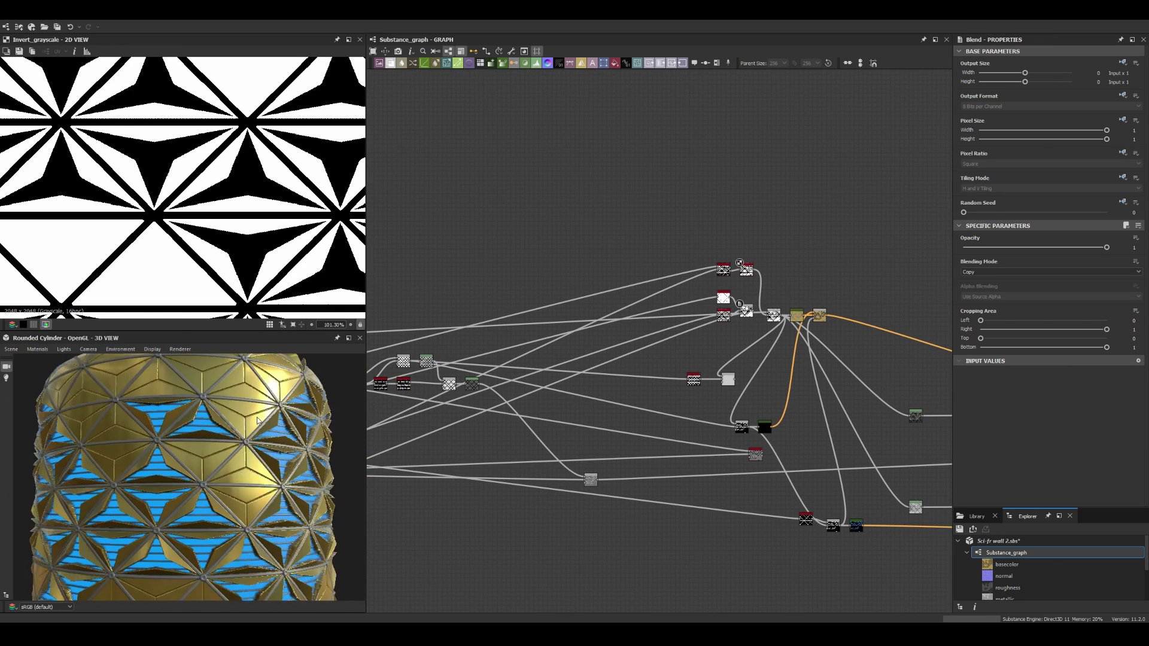
scroll(700, 264, "up", 4)
left_click(631, 131)
scroll(203, 450, "down", 2)
scroll(745, 350, "down", 3)
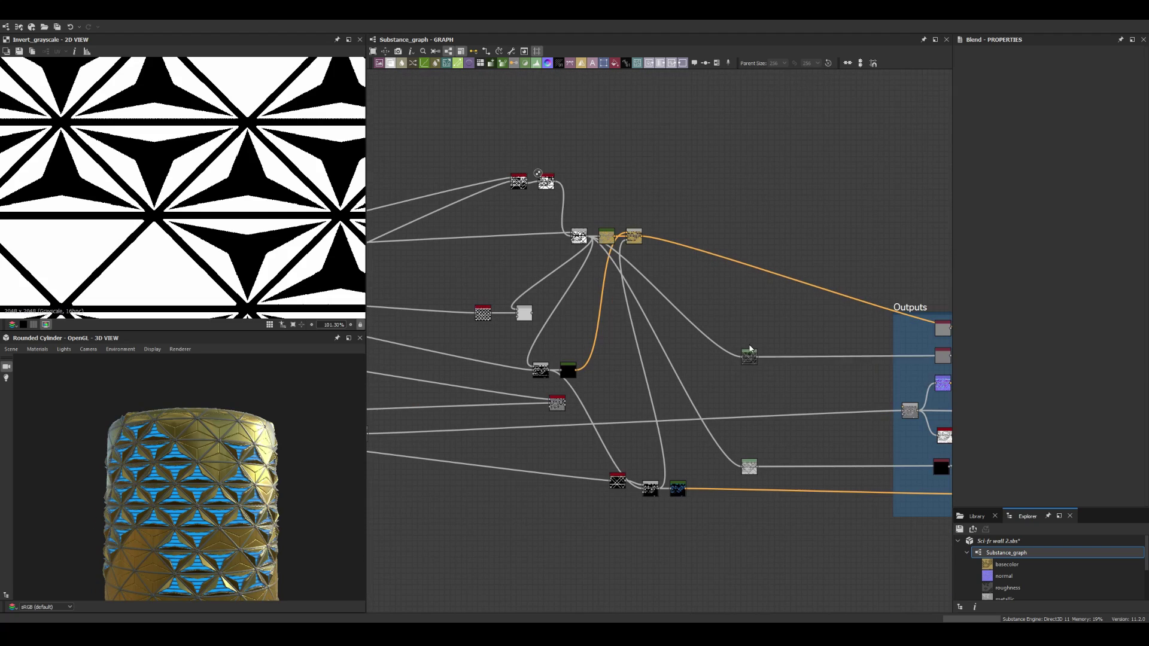
Step: Darken the Levels node output and inspect the triangle Tile Sampler settings
left_click(746, 351)
scroll(744, 349, "up", 3)
left_click_drag(1134, 342, 992, 341)
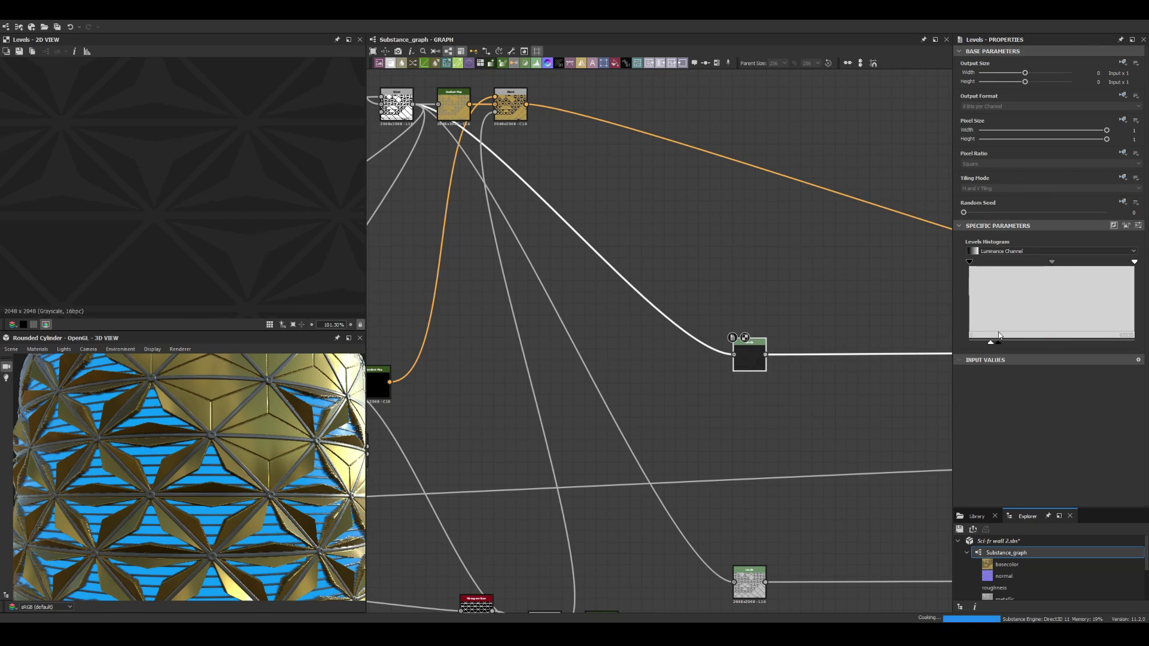
scroll(633, 275, "up", 5)
left_click(537, 300)
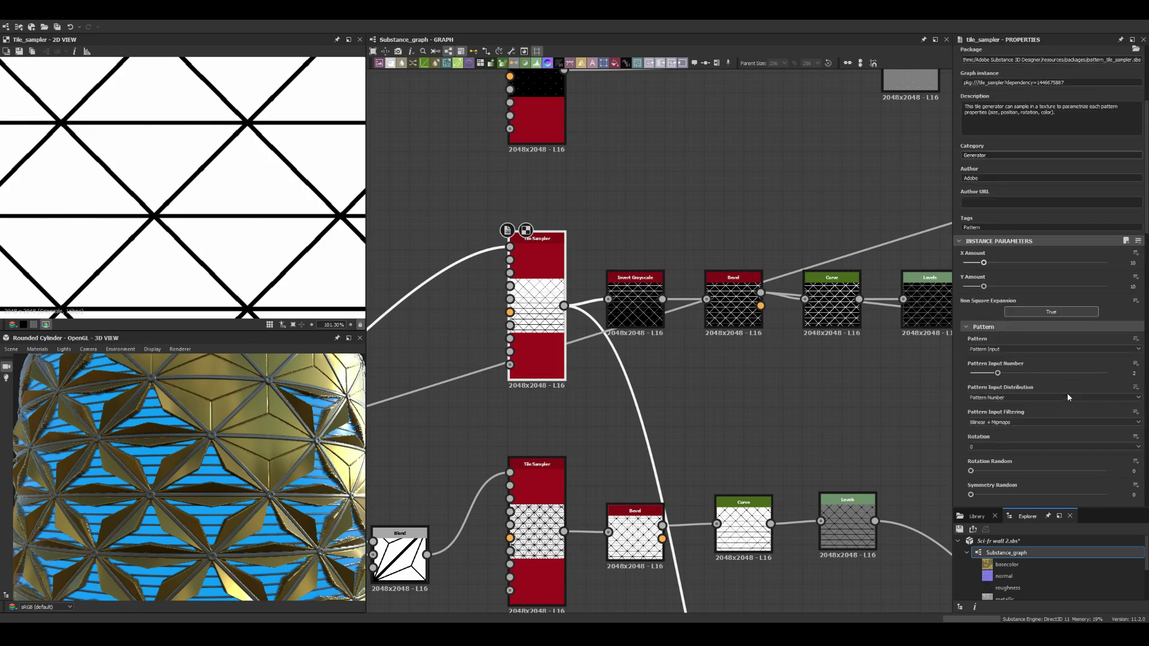
scroll(595, 322, "down", 3)
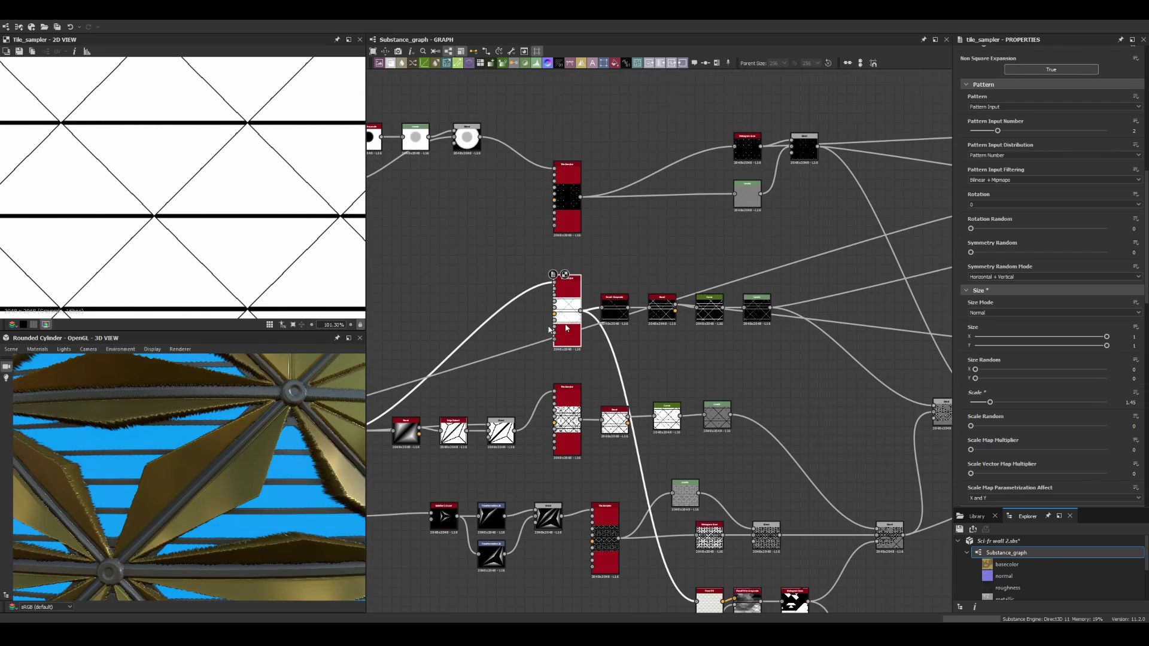
scroll(541, 311, "down", 3)
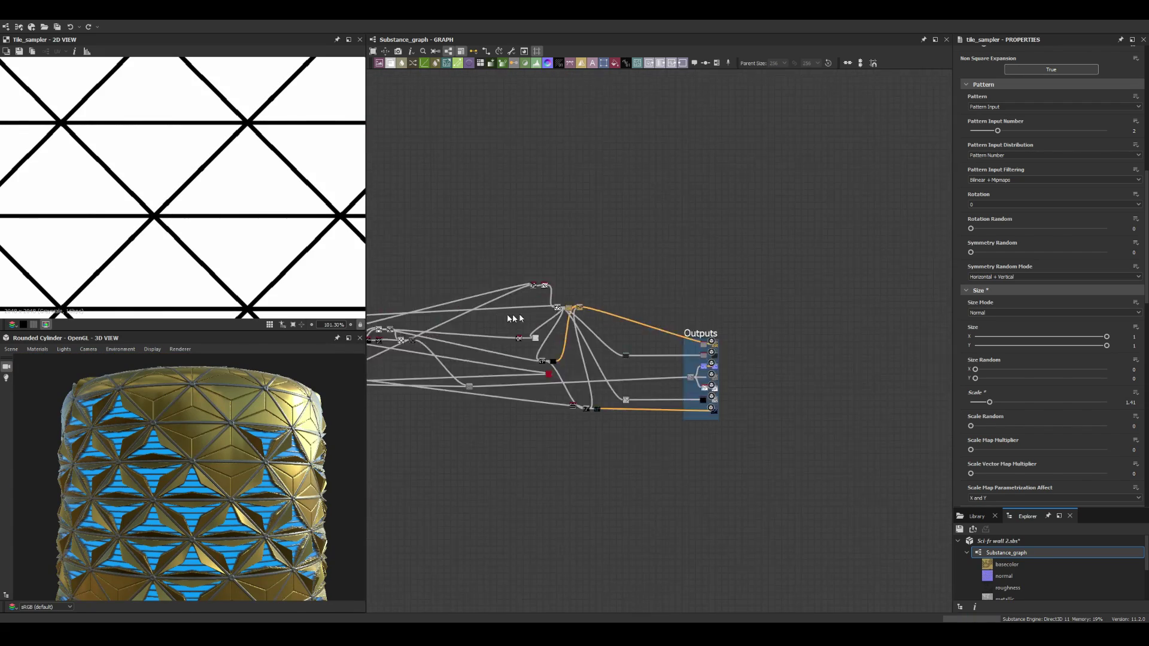
scroll(541, 311, "up", 5)
scroll(541, 312, "down", 3)
Step: Add a Blend after Invert Grayscale in additive mode at full opacity
left_click(822, 221)
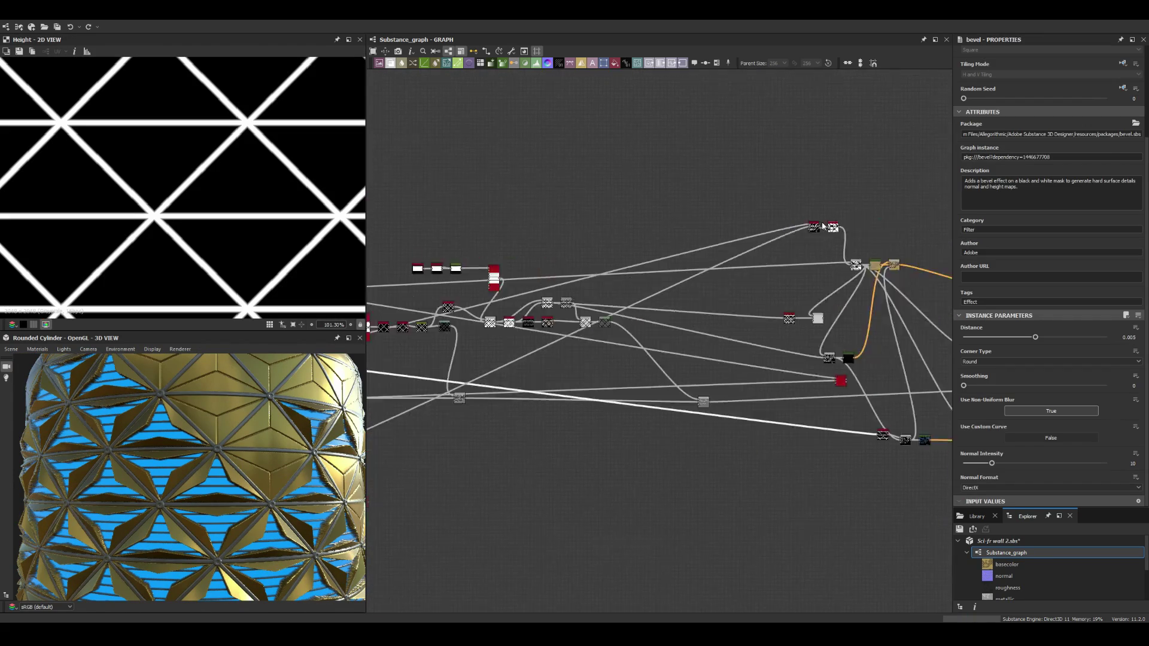
key("space")
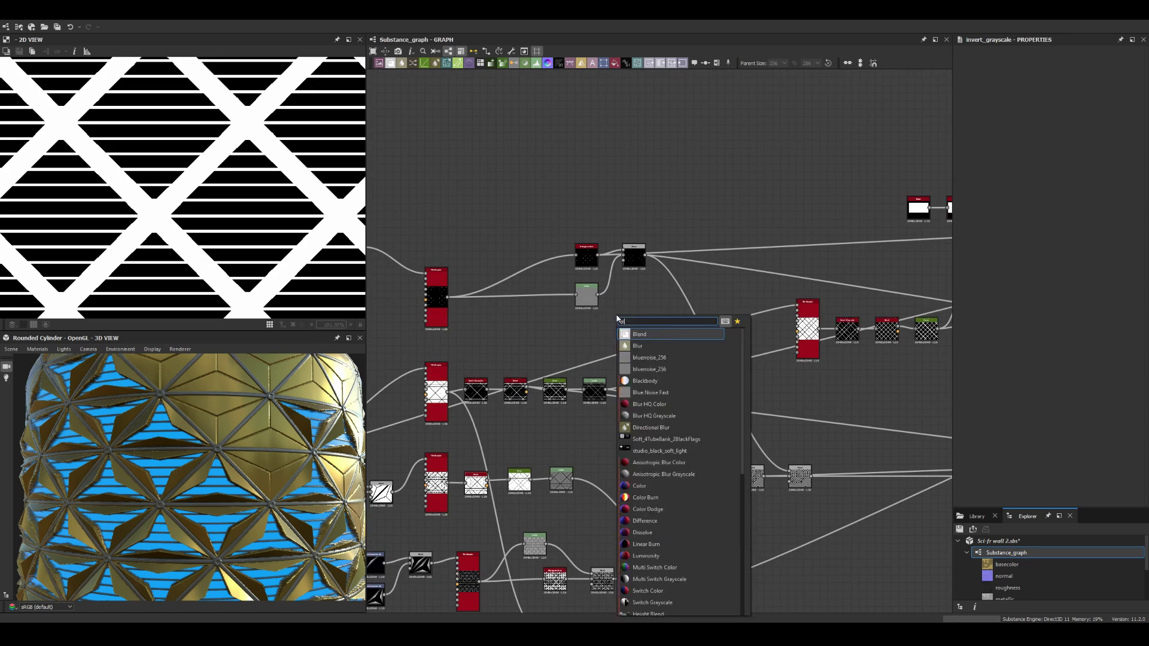
left_click(635, 323)
scroll(675, 399, "down", 2)
scroll(547, 526, "up", 5)
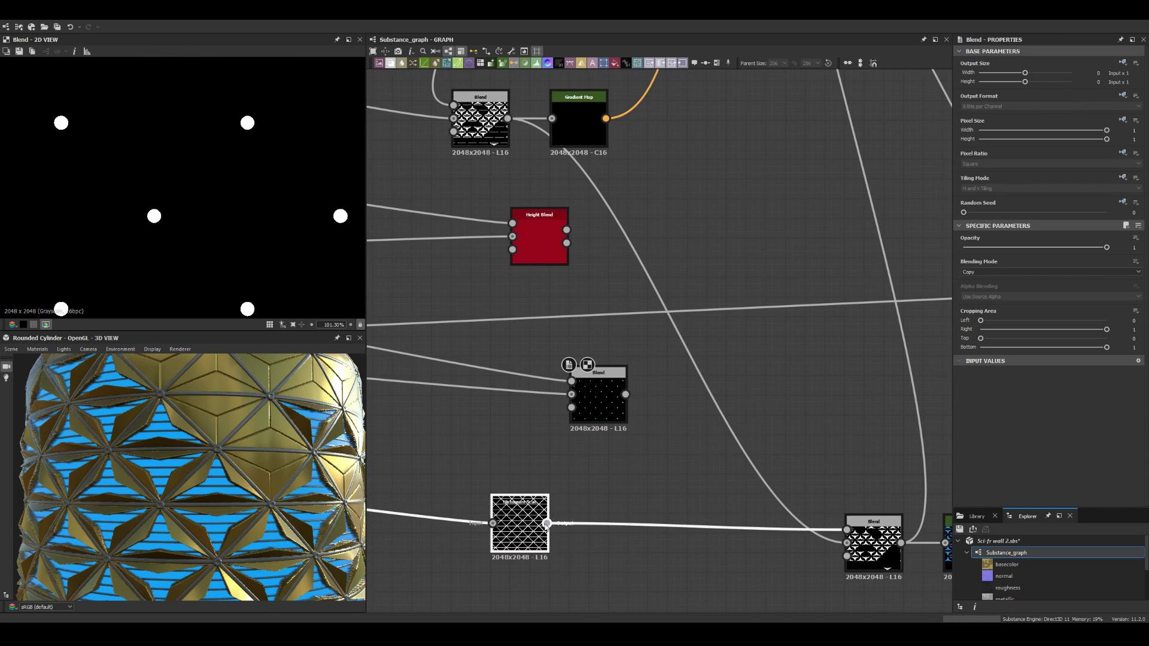
left_click(970, 285)
scroll(631, 386, "down", 4)
left_click_drag(1020, 248, 1107, 247)
scroll(659, 335, "down", 2)
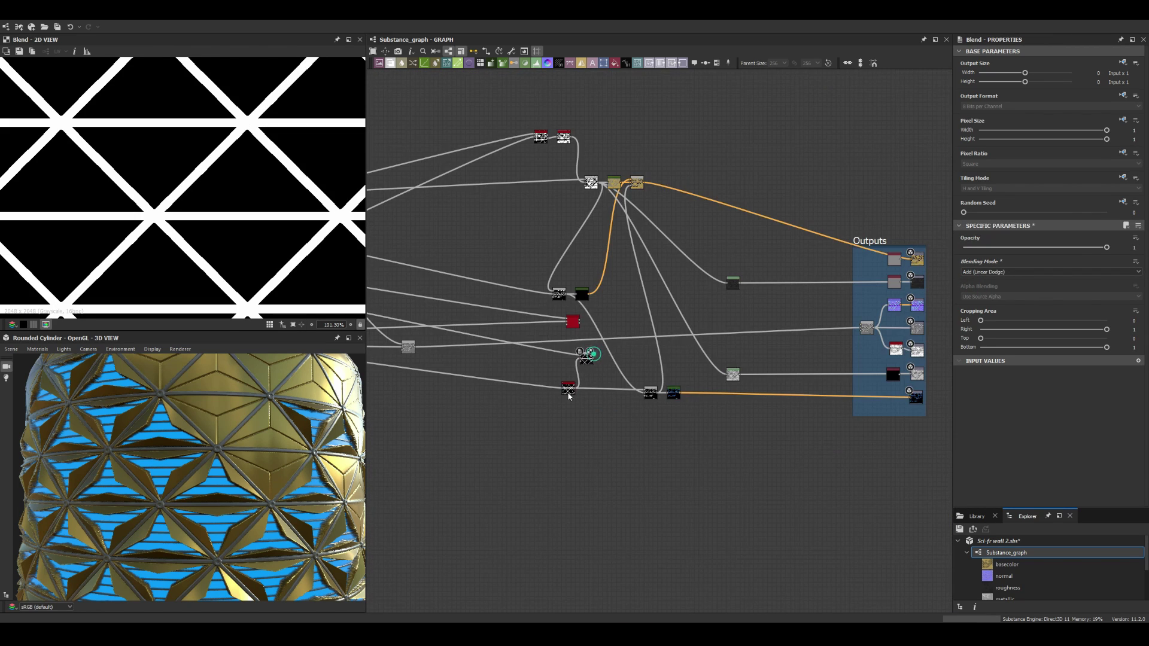
scroll(568, 393, "up", 4)
scroll(675, 354, "up", 3)
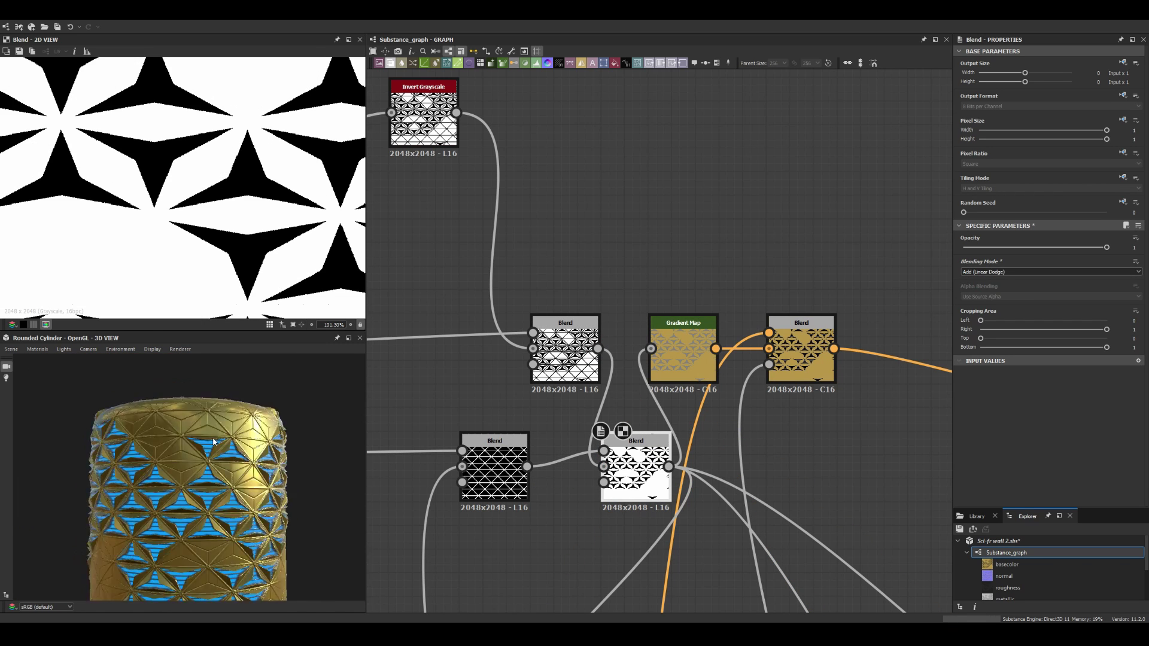
scroll(202, 467, "up", 3)
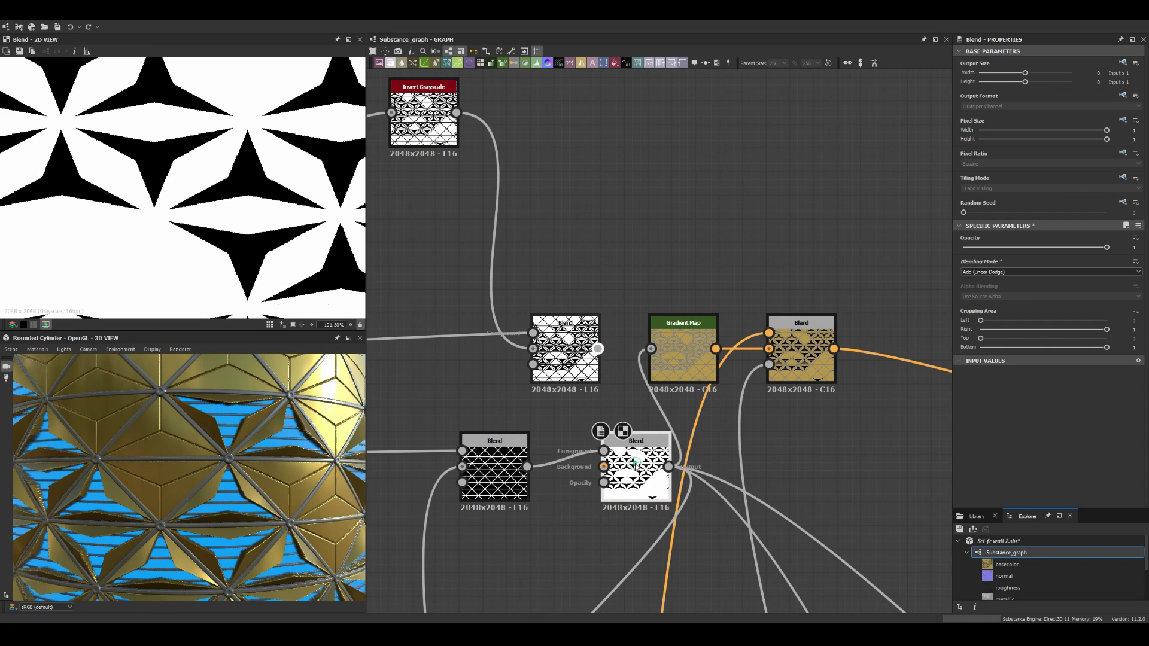
scroll(665, 440, "down", 3)
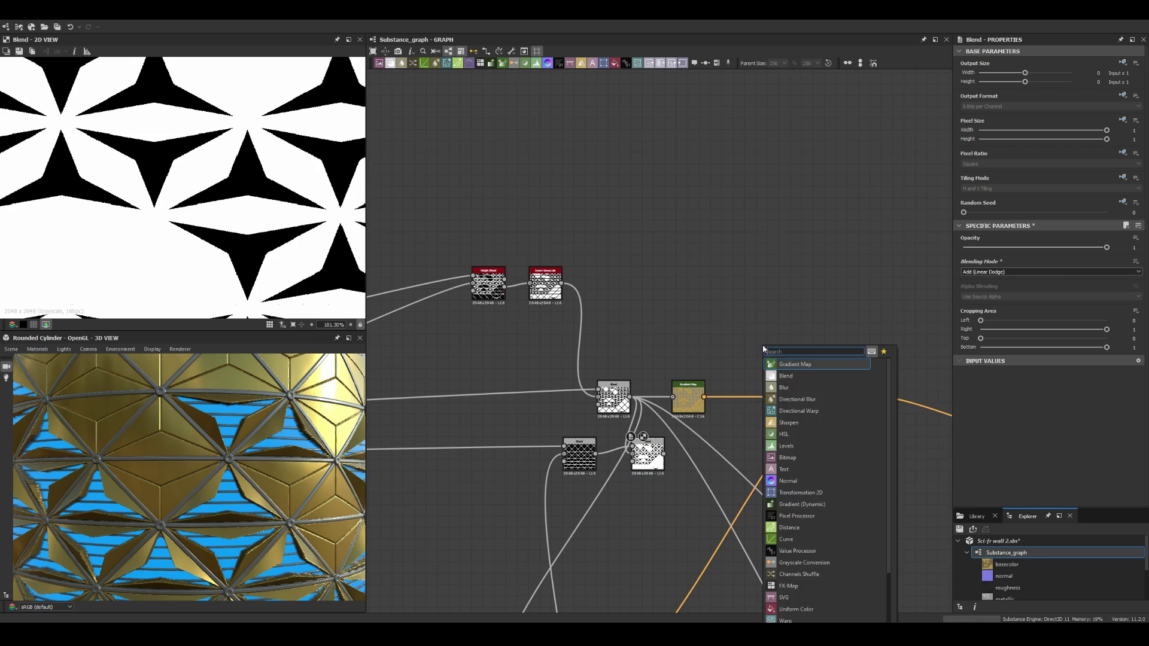
Step: Add a faint Subtract Blend after the gradient map
left_click(785, 376)
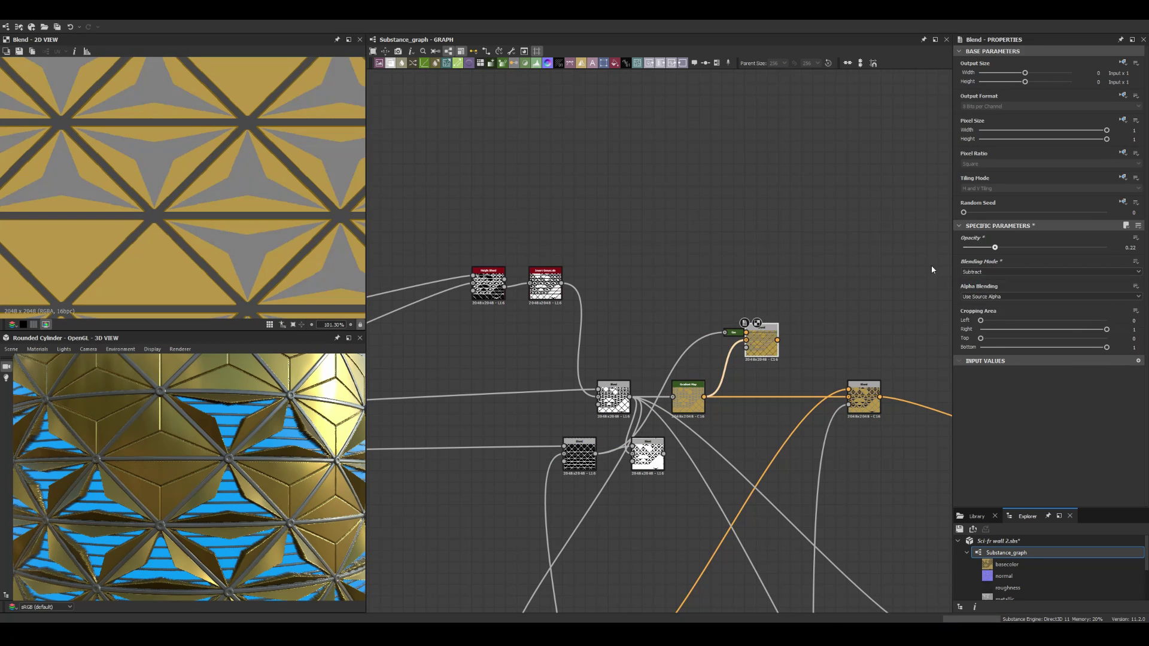
scroll(267, 464, "down", 3)
scroll(705, 384, "up", 3)
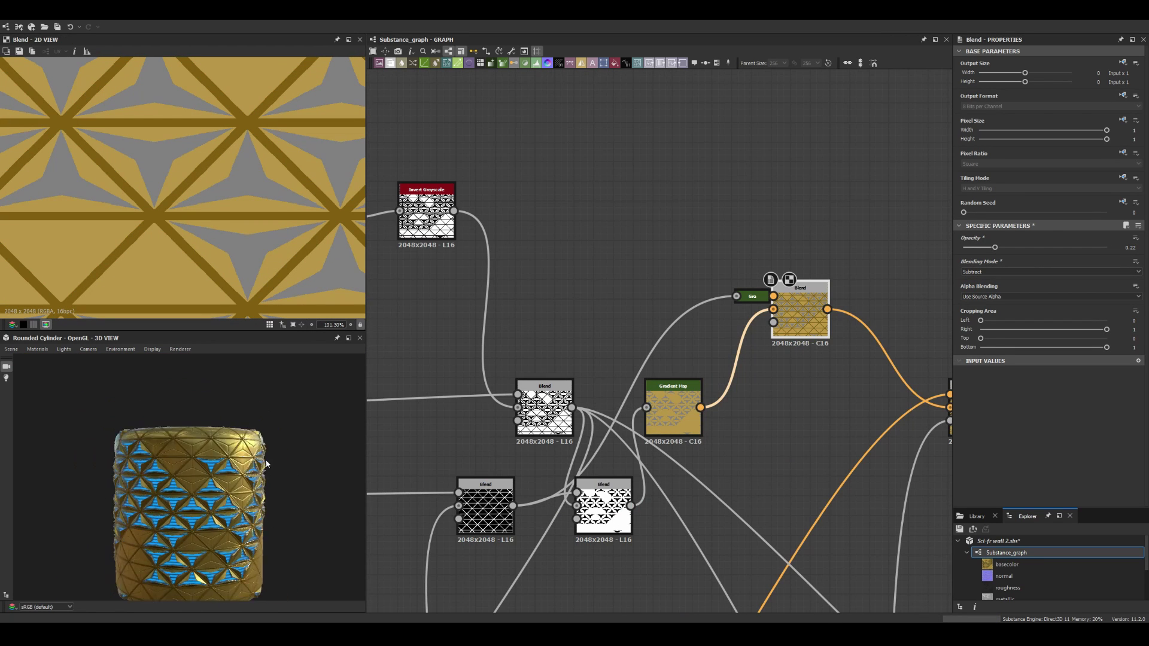
left_click_drag(267, 464, 258, 455)
scroll(701, 377, "down", 3)
scroll(757, 531, "up", 2)
Step: Set the lone Blend to Add (Linear Dodge) at about 0.22 opacity and feed Levels into it
left_click(615, 413)
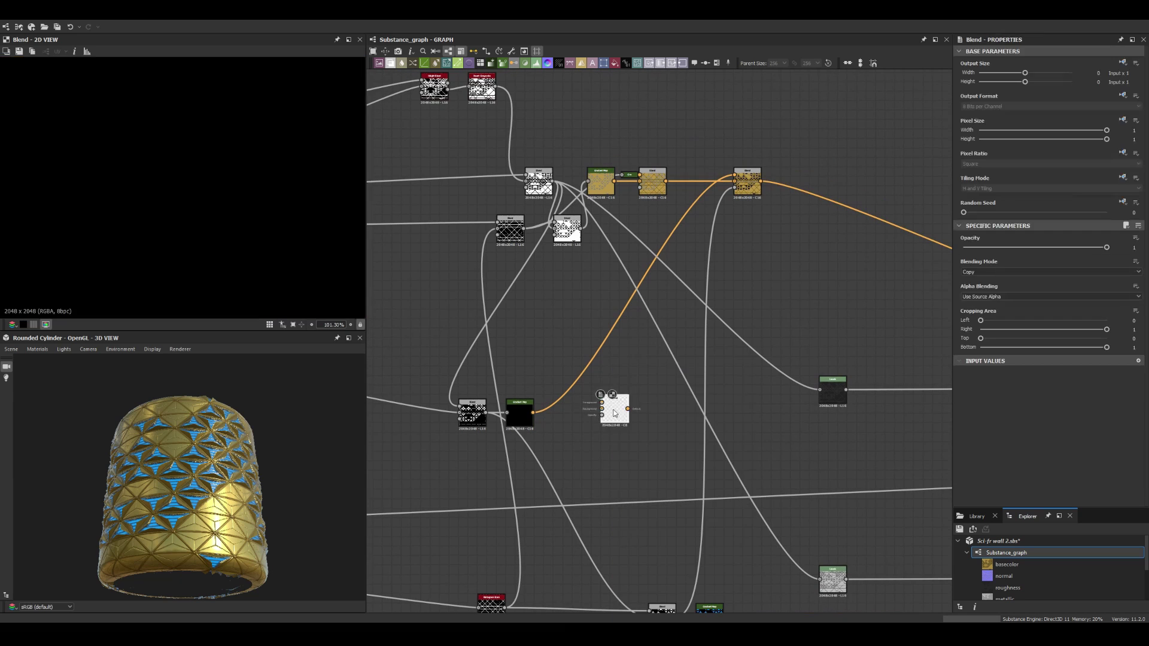
middle_click_drag(713, 199, 701, 259)
left_click(1050, 272)
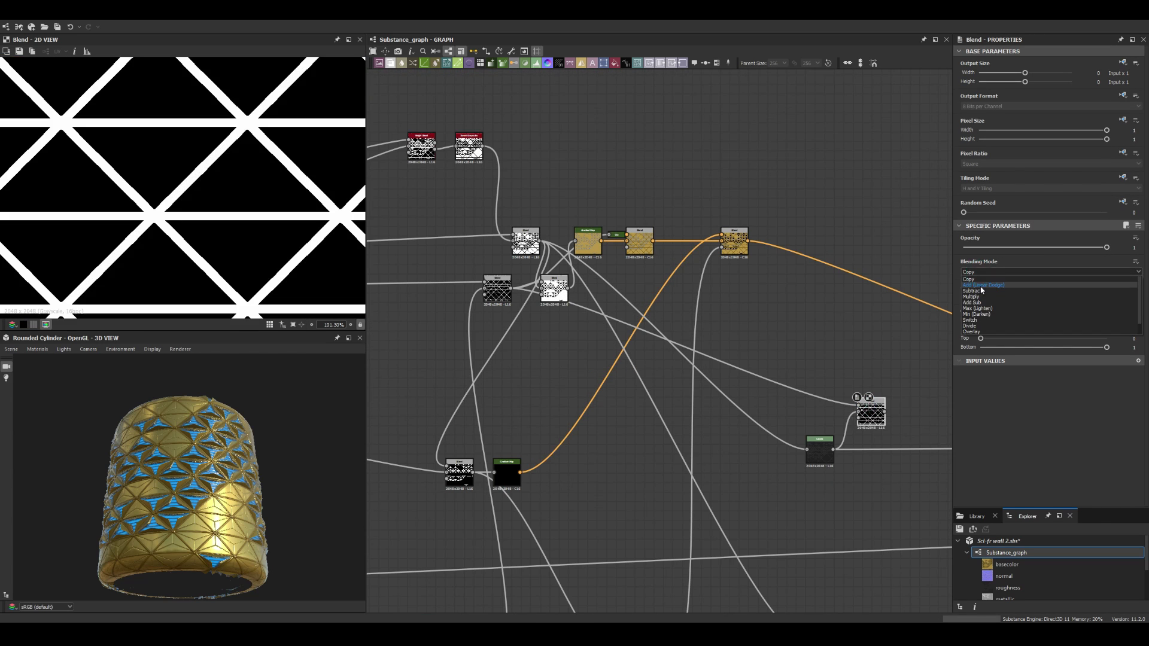
left_click(982, 291)
left_click_drag(1107, 247, 997, 247)
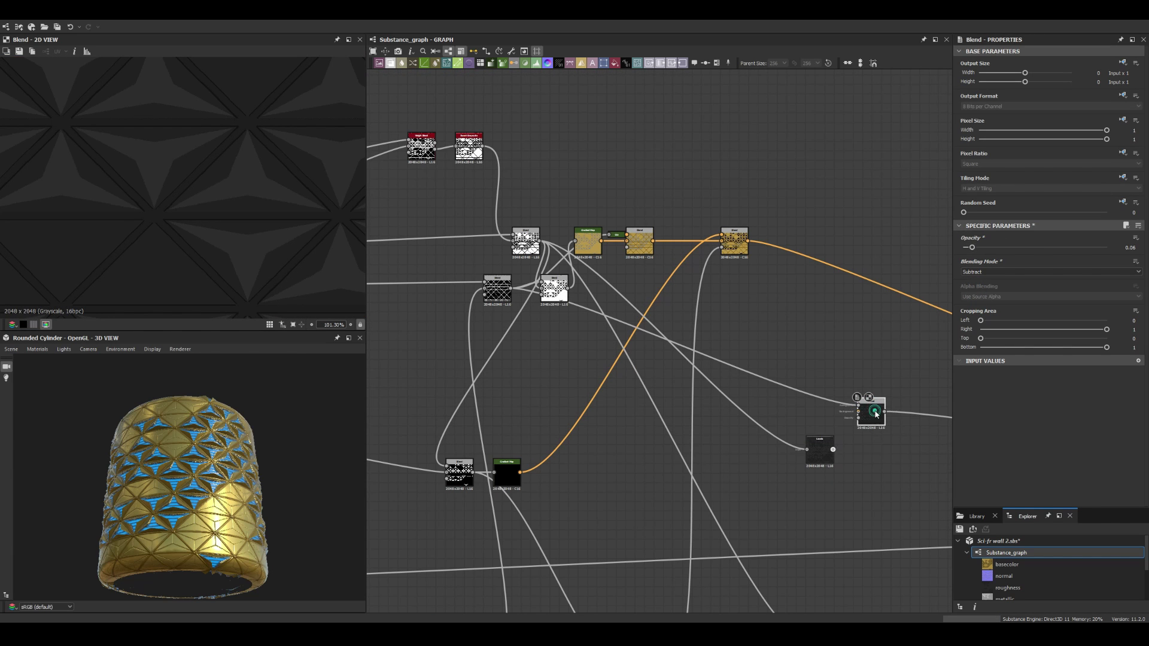
left_click_drag(859, 413, 833, 449)
scroll(659, 359, "down", 3)
Step: Add an HBAO ambient occlusion node
scroll(730, 287, "up", 3)
key("space")
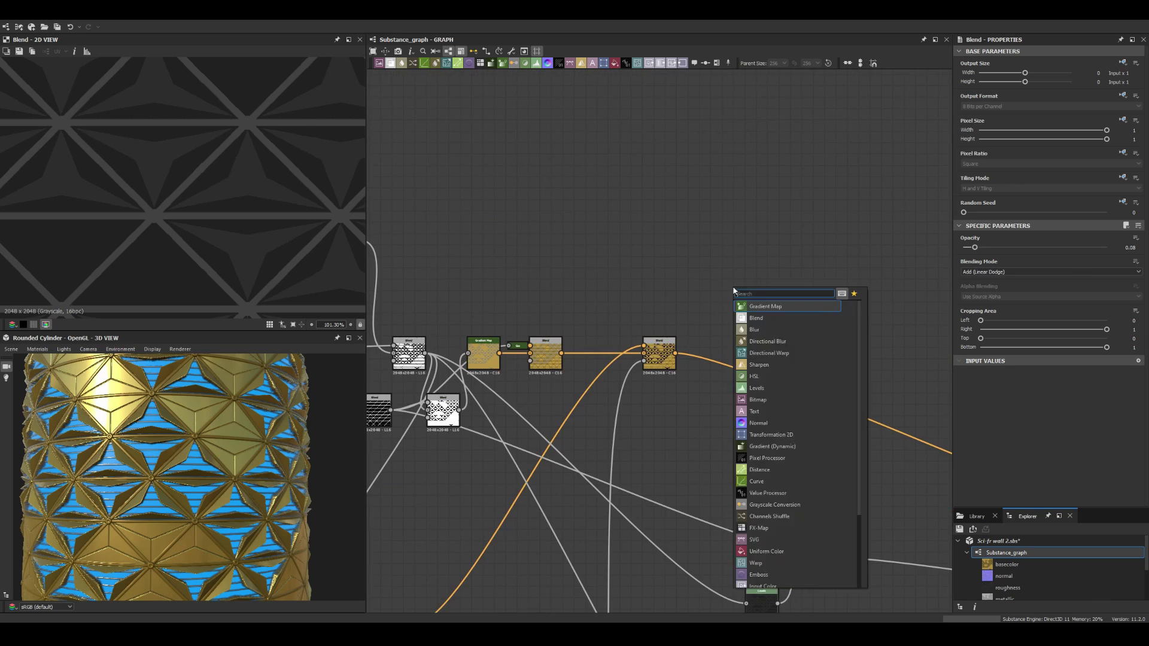
type("hbao")
key("Return")
scroll(584, 427, "down", 3)
middle_click_drag(584, 427, 458, 481)
Step: Set Histogram Scan contrast to full, position about 0.44, and add an Invert Grayscale after it
double_click(790, 246)
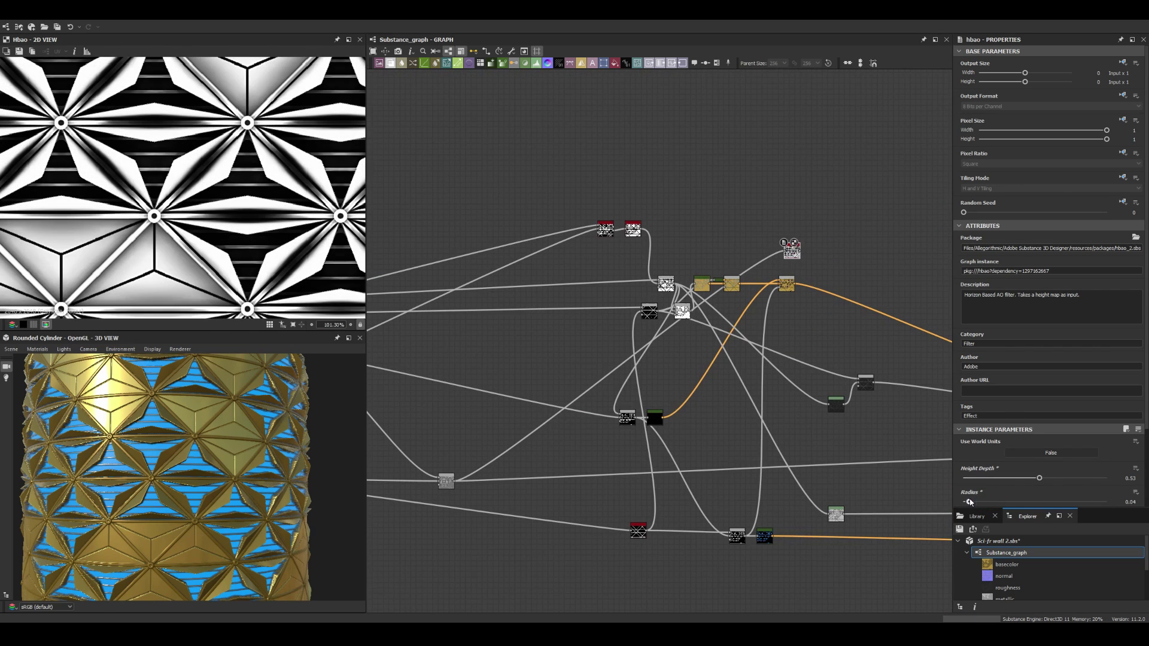
middle_click_drag(790, 246, 695, 240)
left_click_drag(963, 475, 1107, 474)
left_click_drag(964, 451, 1028, 451)
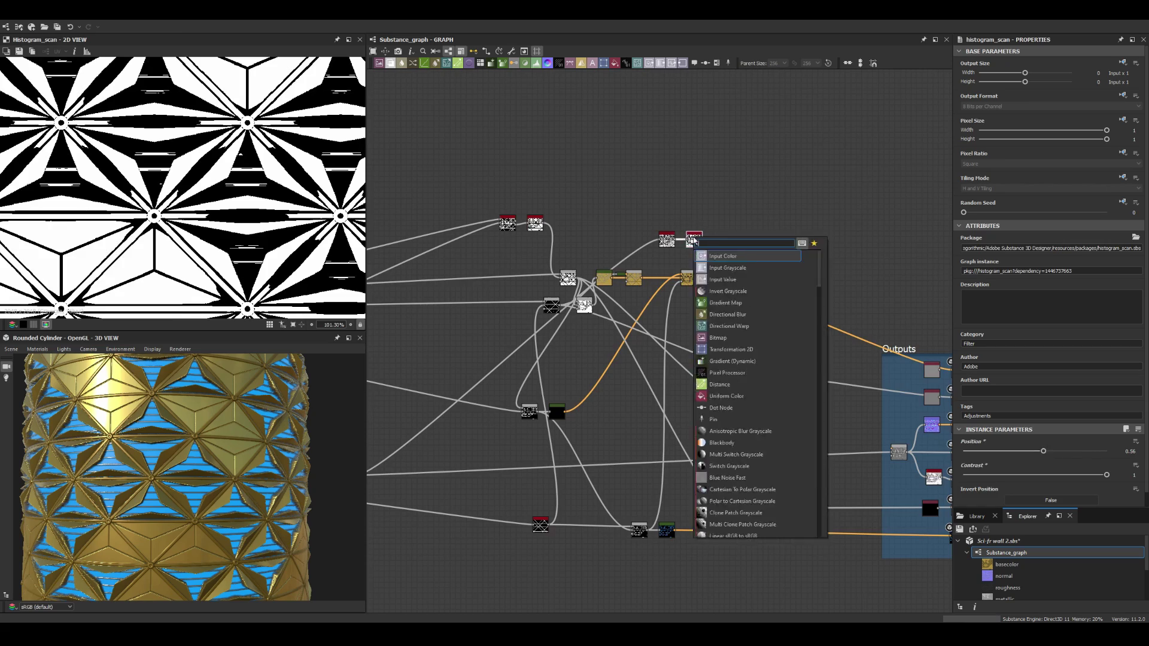
left_click(728, 290)
Step: Add a Slope Blur on the inverted mask using Fractal Sum Base noise as slope input
scroll(688, 299, "up", 2)
type("slope blur")
key("Return")
left_click_drag(774, 319, 708, 422)
left_click(708, 421)
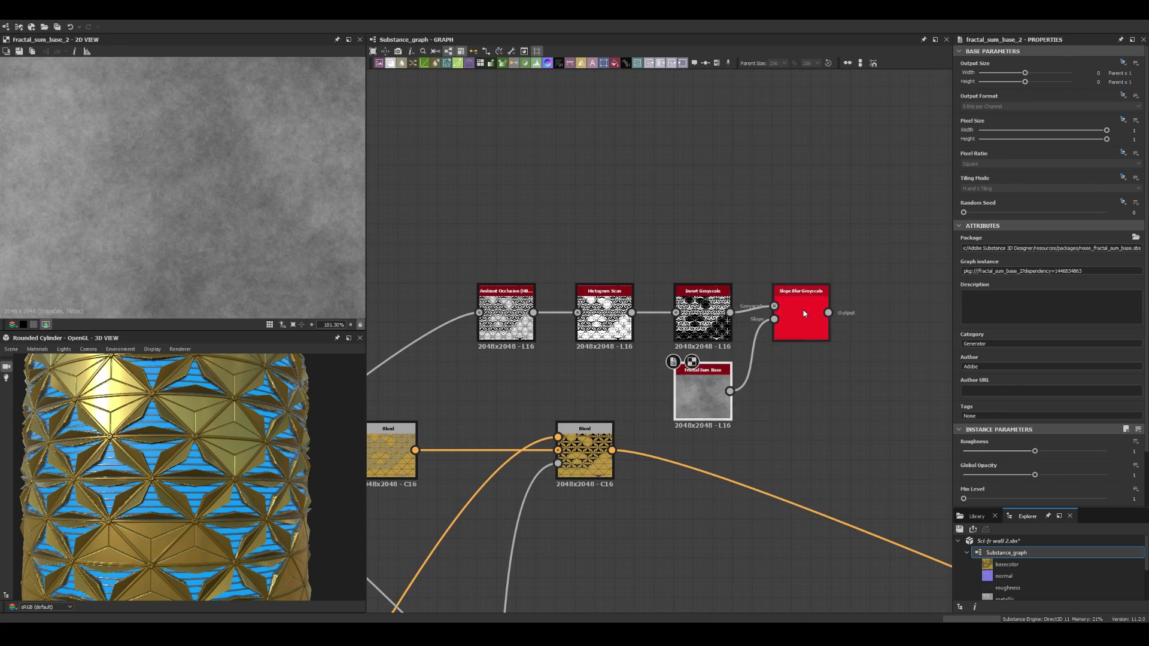
double_click(804, 314)
Step: Add a Histogram Scan after the slope blur, duplicate a node, and add an Invert Grayscale
key("space")
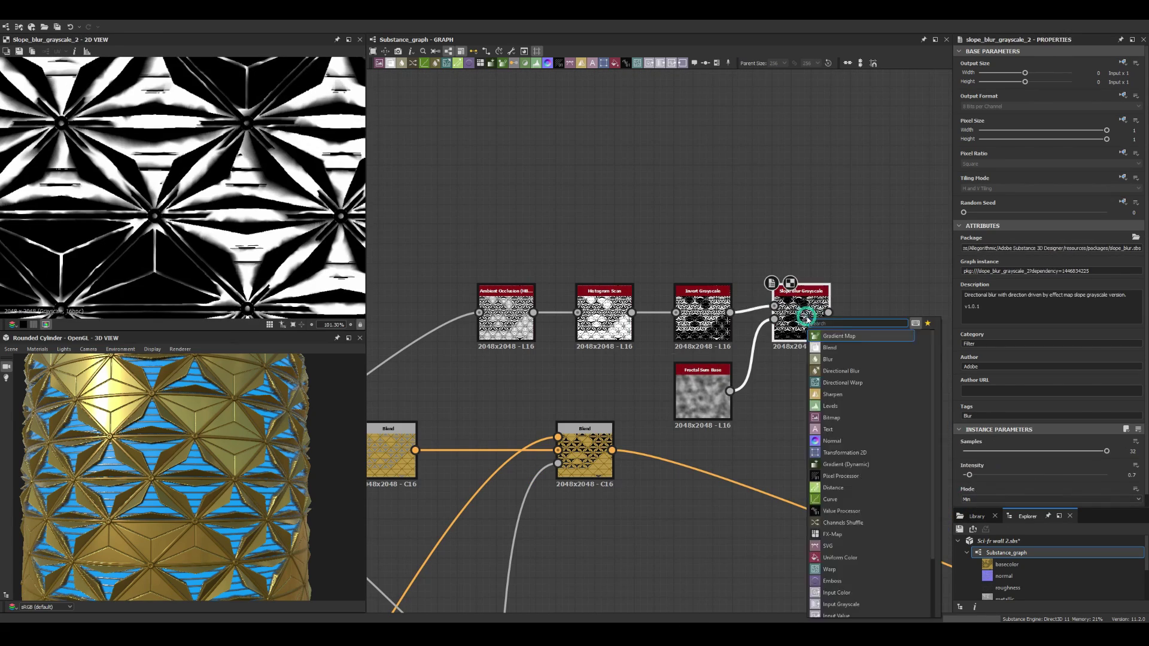
type("hist")
key("Return")
scroll(659, 360, "down", 3)
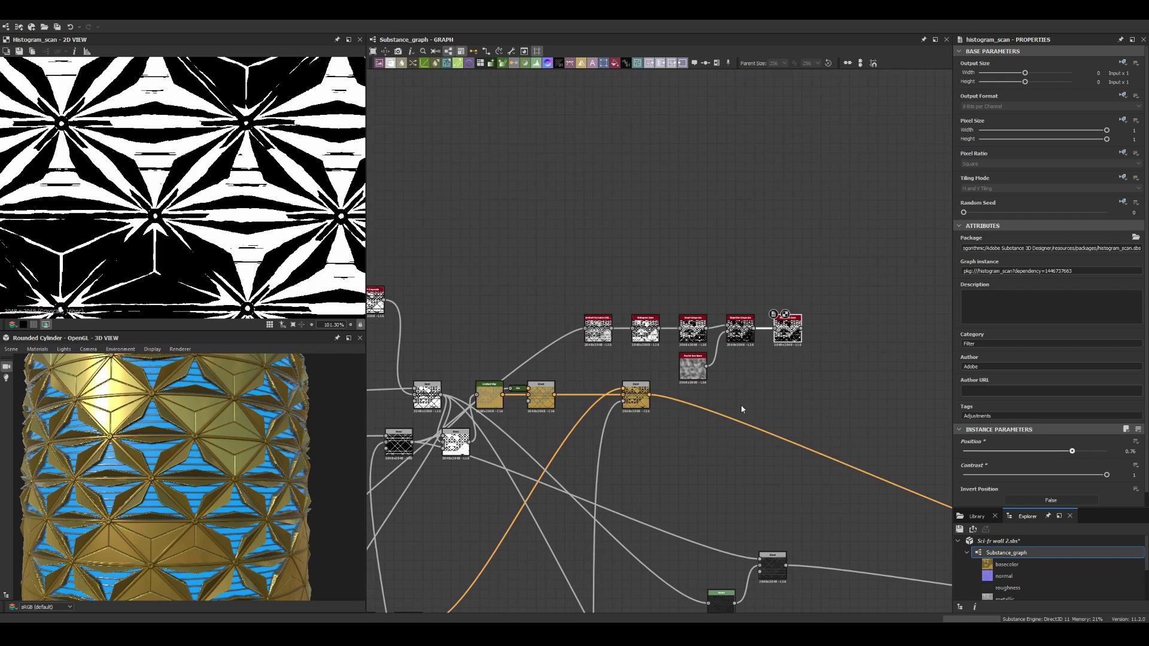
left_click(489, 395)
key("ctrl+c")
key("ctrl+v")
mouse_move(850, 329)
left_mouse_down()
mouse_move(756, 389)
mouse_move(683, 461)
left_mouse_up()
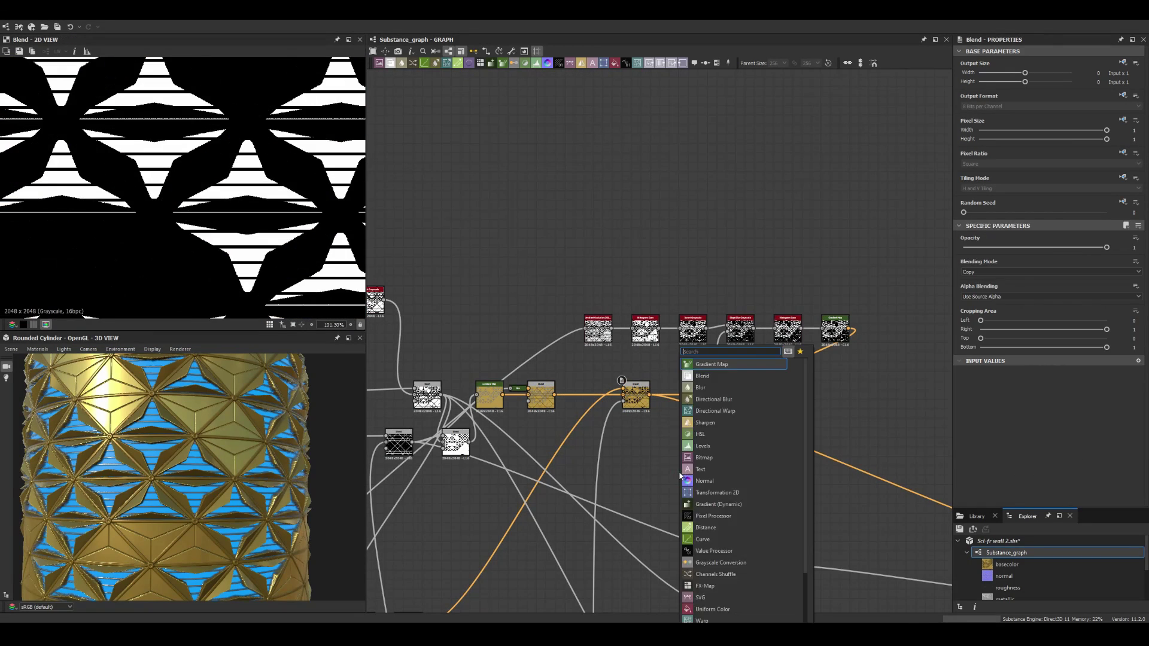
type("inv")
key("Return")
Step: Feed the inverted mask into the Blend and add a faint Add (Linear Dodge) Blend
left_click(769, 395)
left_click_drag(1107, 248, 976, 247)
scroll(161, 232, "down", 3)
middle_click_drag(790, 399, 690, 470)
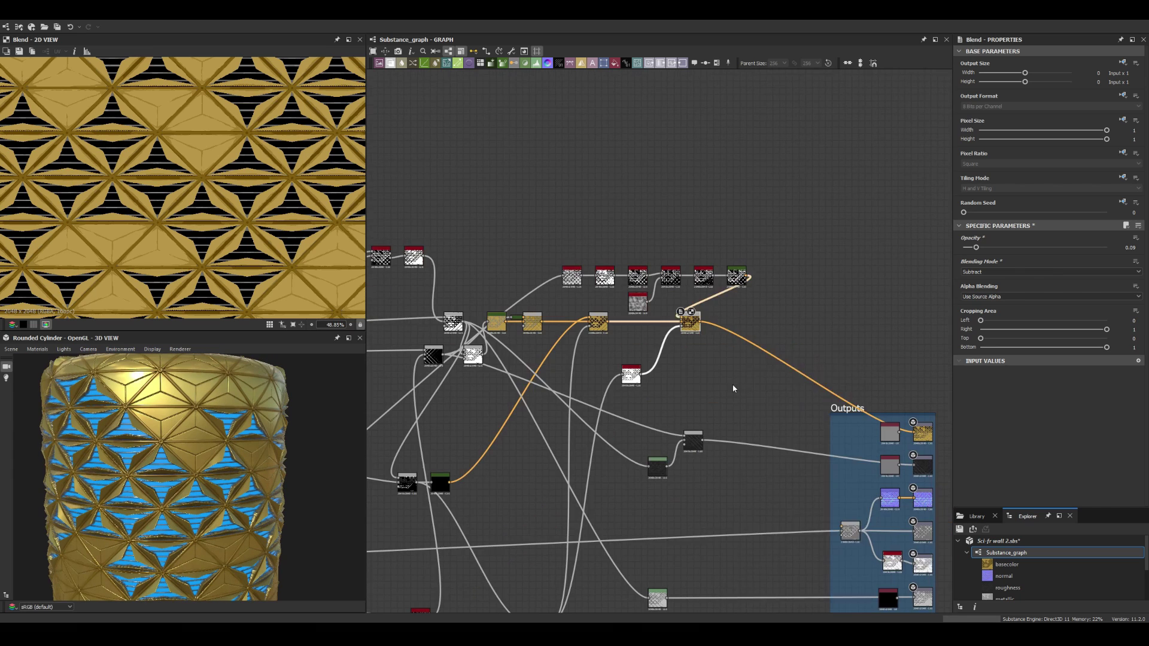
left_click(1017, 272)
left_click(969, 282)
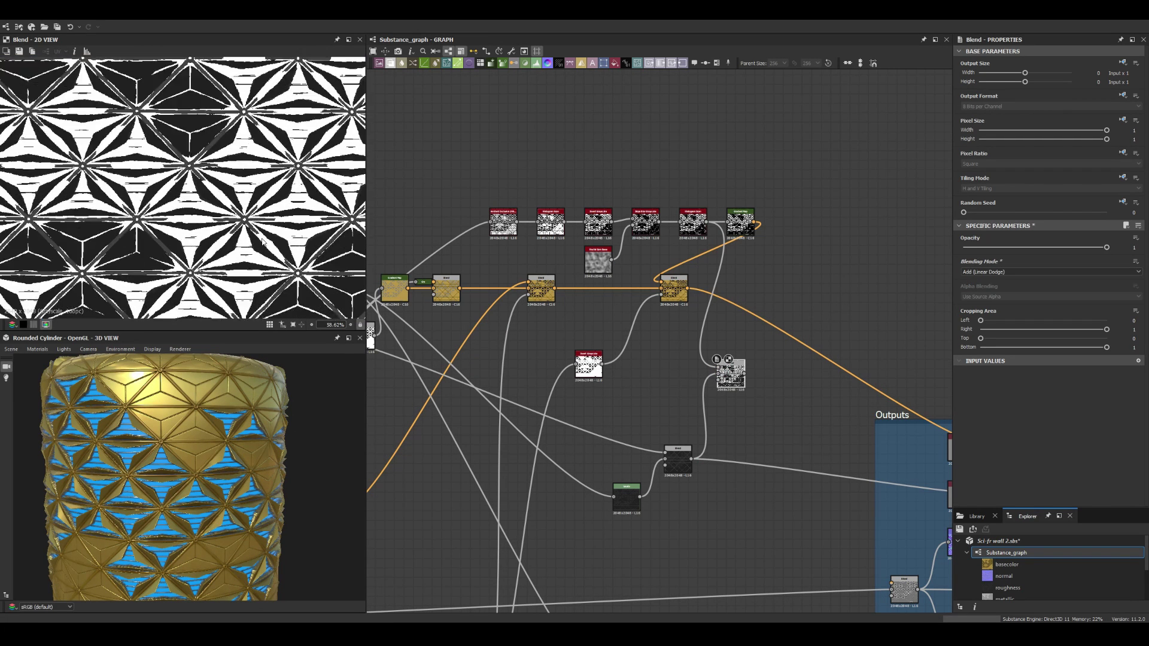
left_click_drag(1107, 247, 975, 247)
scroll(180, 186, "up", 4)
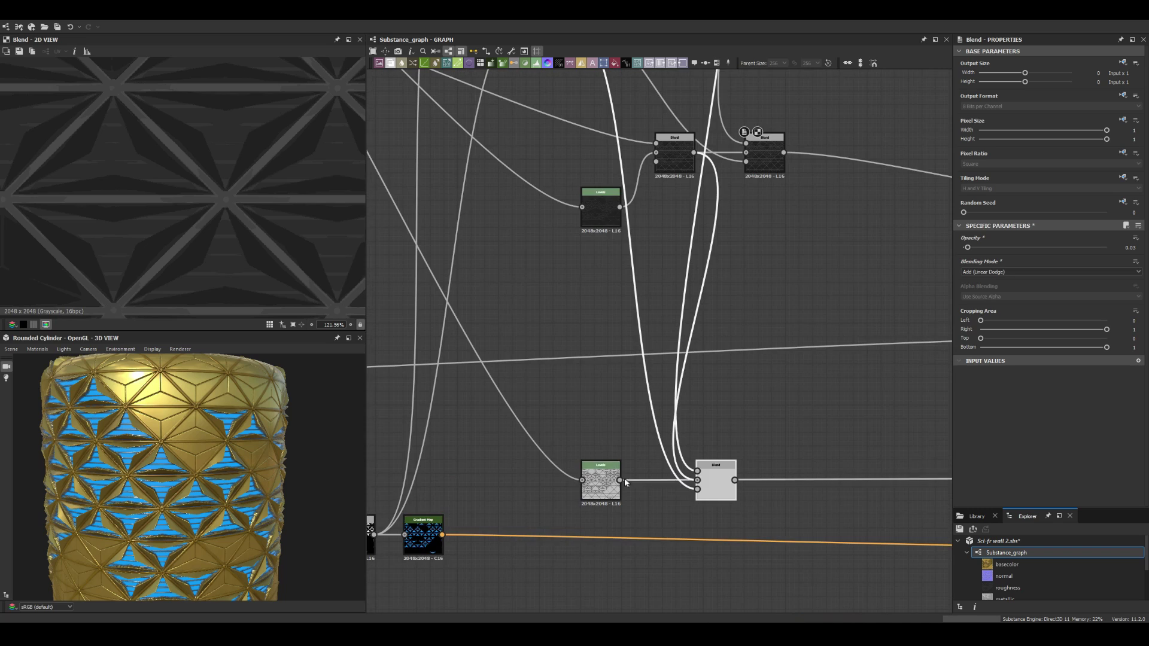
Step: Preview the Subtract Blend, then frame the selected base colour nodes as Albedo
double_click(717, 477)
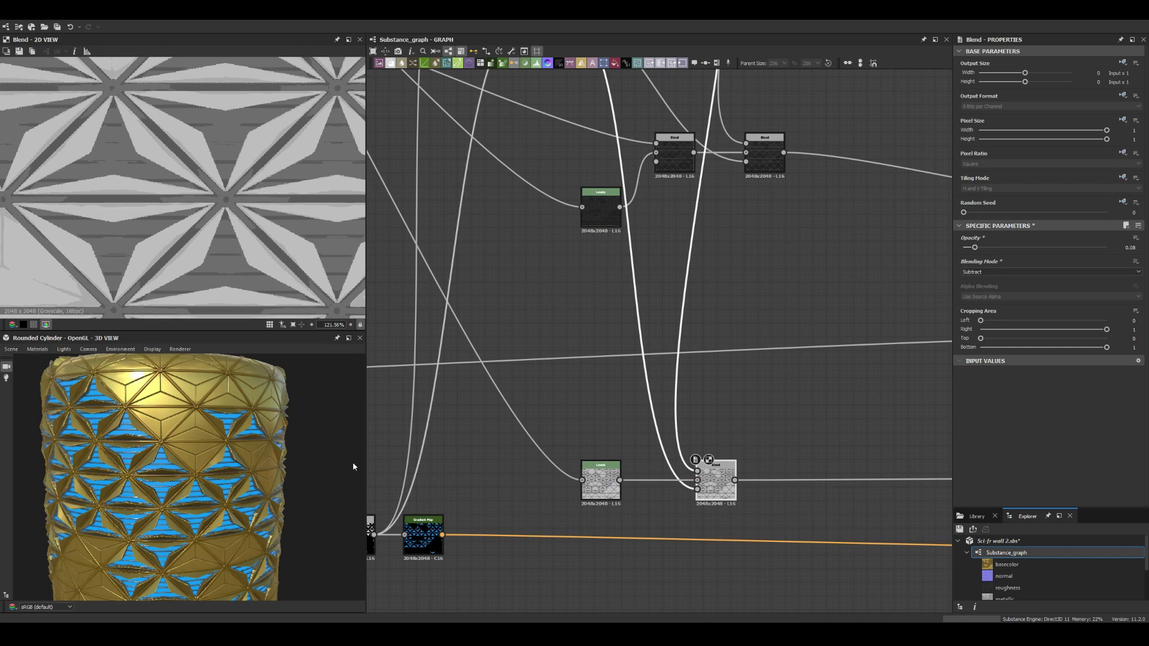
scroll(162, 398, "up", 5)
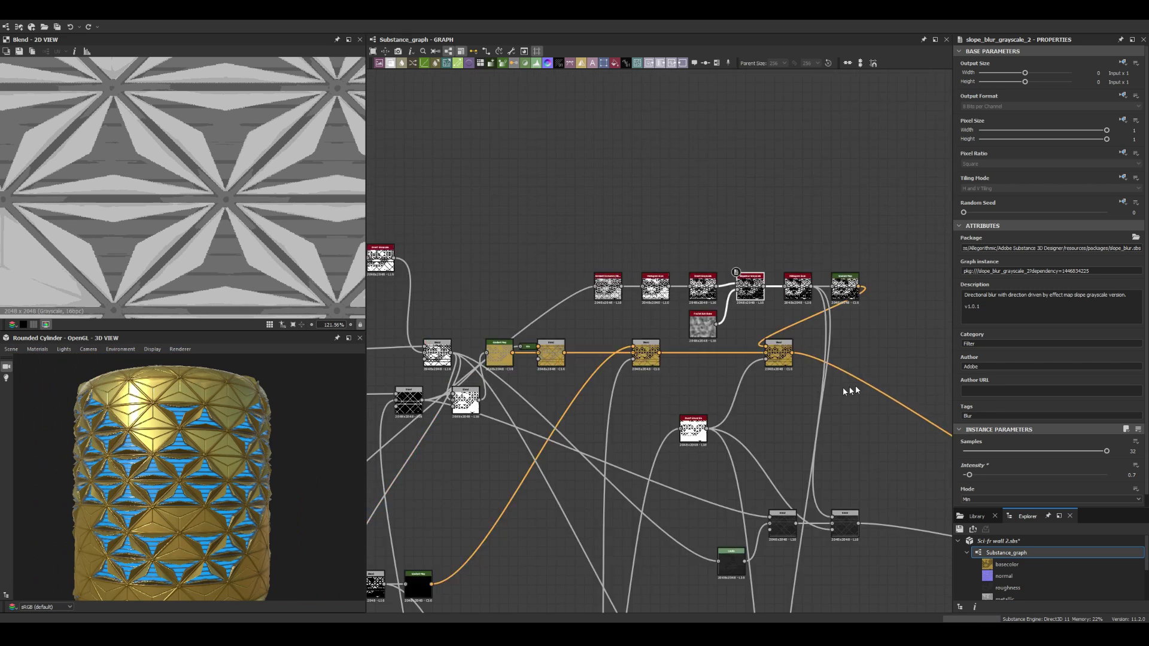
scroll(652, 288, "down", 4)
scroll(651, 287, "up", 2)
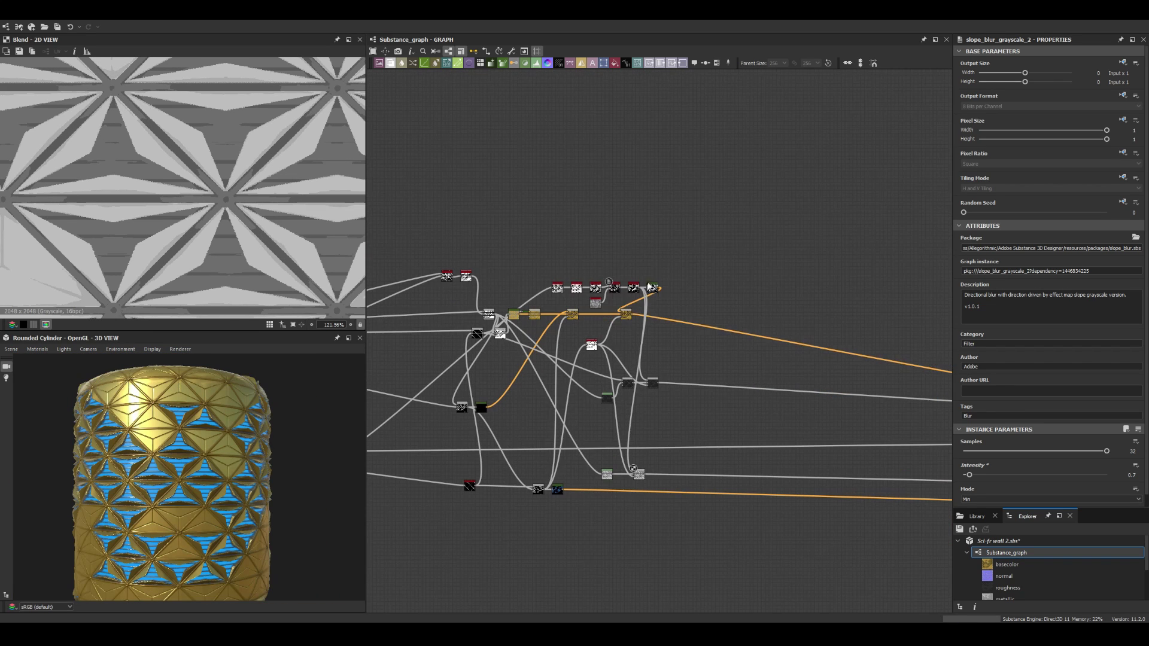
key("ctrl+f")
type("Albedo")
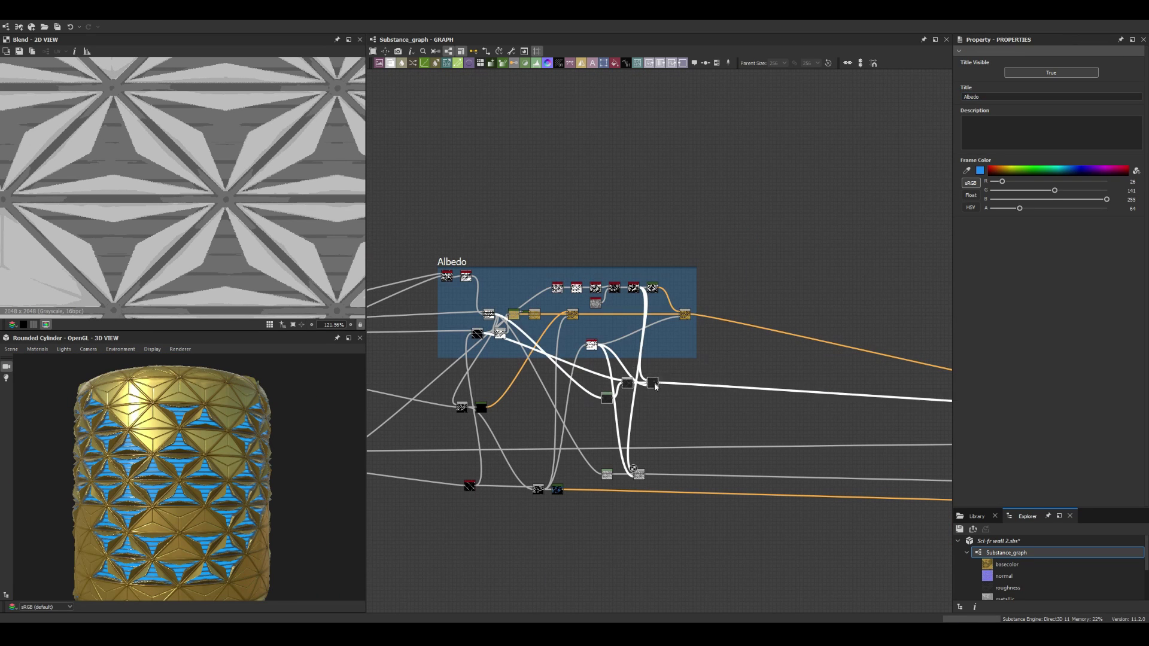
Step: Move the roughness nodes right and wrap them in a frame titled Roughness
left_click_drag(656, 386, 772, 419)
right_click(701, 347)
left_click(725, 362)
left_click(970, 96)
type("Roughness")
Step: Wrap the next pair of selected nodes in their own titled frame
right_click(604, 482)
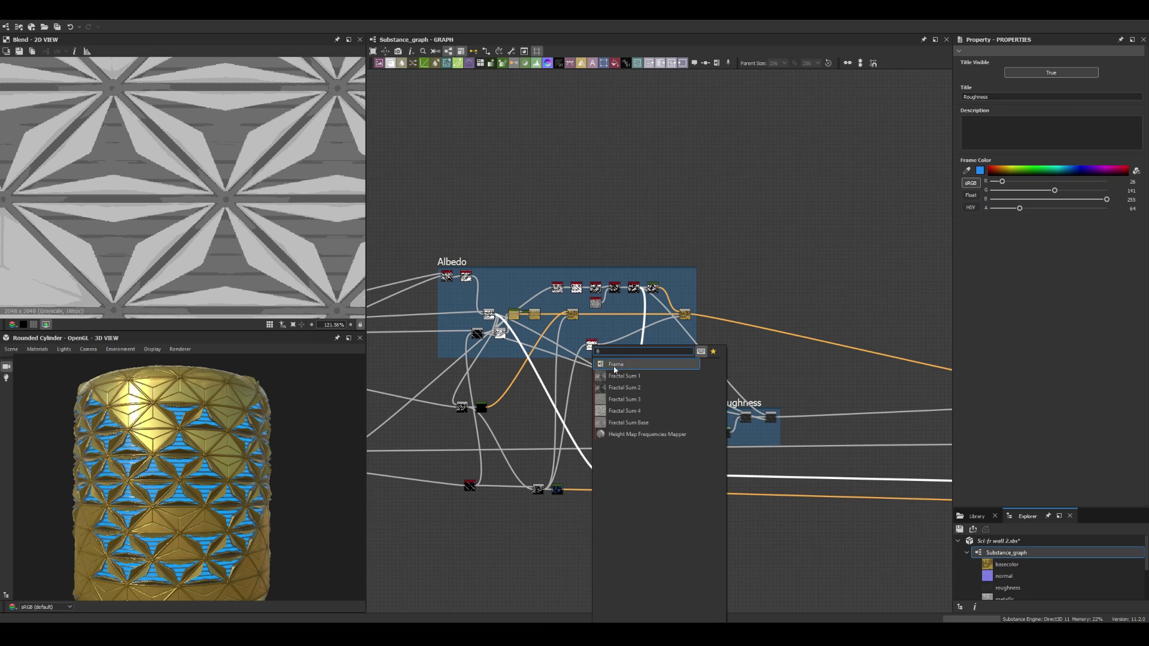
left_click(616, 359)
left_click(982, 97)
type("R")
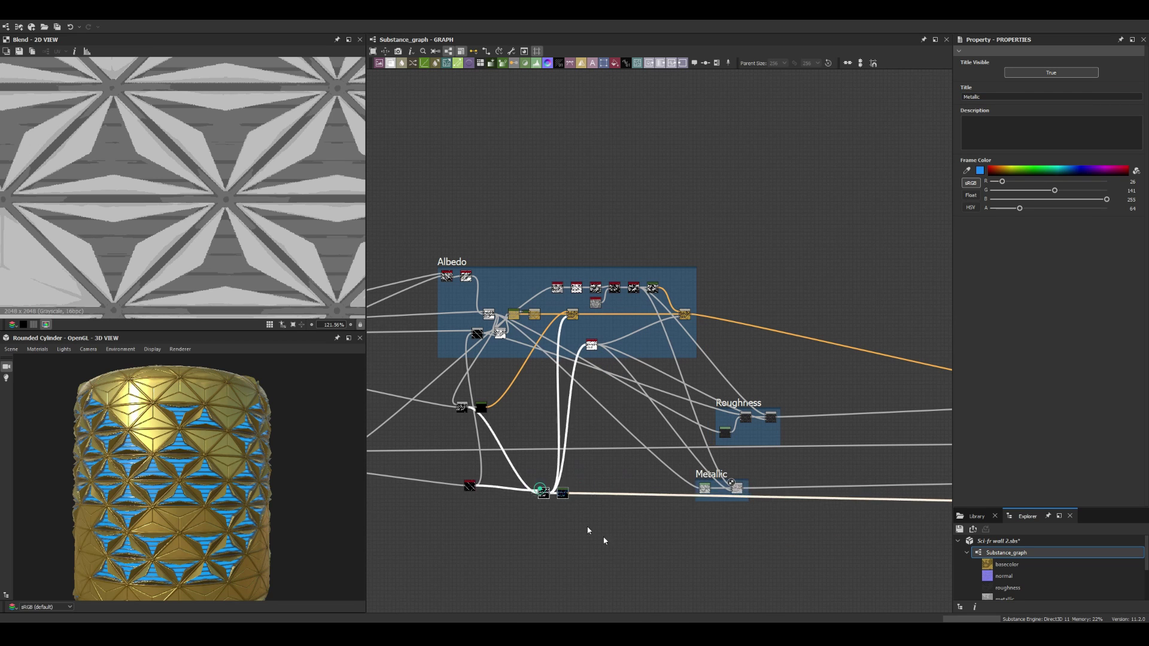
Step: Move the two bottom nodes lower and wrap them in a frame titled Emissive
left_click_drag(543, 493, 672, 550)
right_click(640, 542)
left_click(688, 455)
type("Emissive")
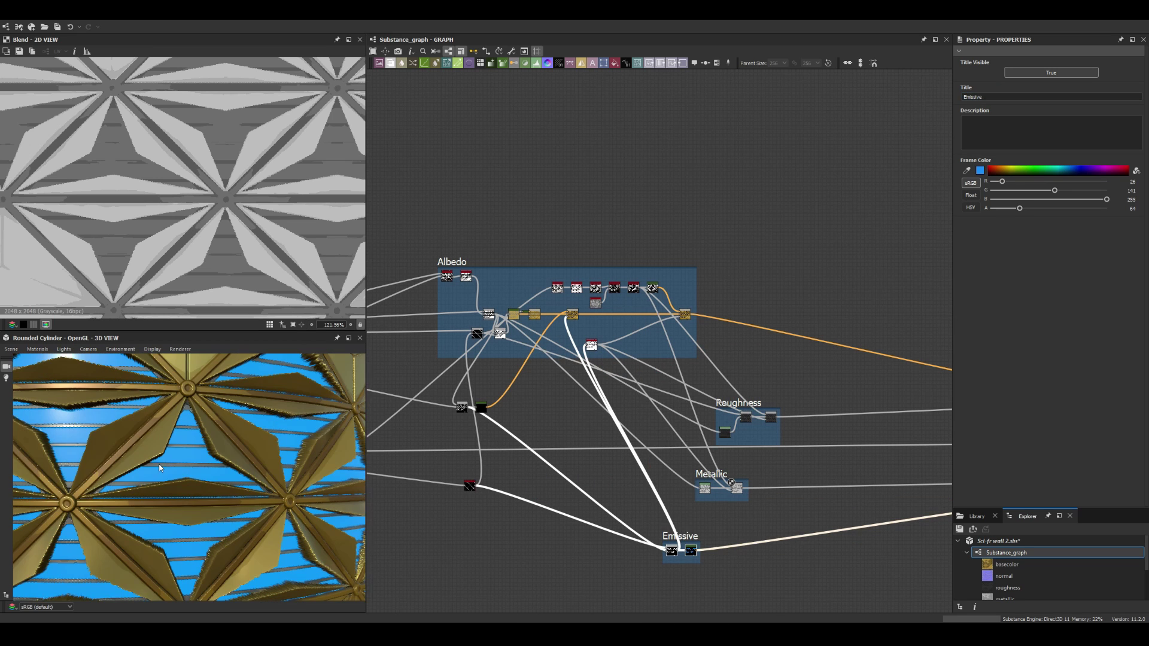
scroll(665, 472, "up", 5)
Step: Chain a Non Uniform Blur Grayscale and Auto Levels from the Blend into the Gradient Map
mouse_move(570, 454)
left_mouse_down()
mouse_move(623, 376)
mouse_move(688, 359)
mouse_move(698, 454)
left_mouse_up()
left_click(658, 383)
left_click(665, 362)
left_click(721, 454)
Step: Set the Gradient Map's start key to white
left_click(965, 305)
left_click(510, 441)
scroll(748, 459, "down", 2)
left_click(748, 460)
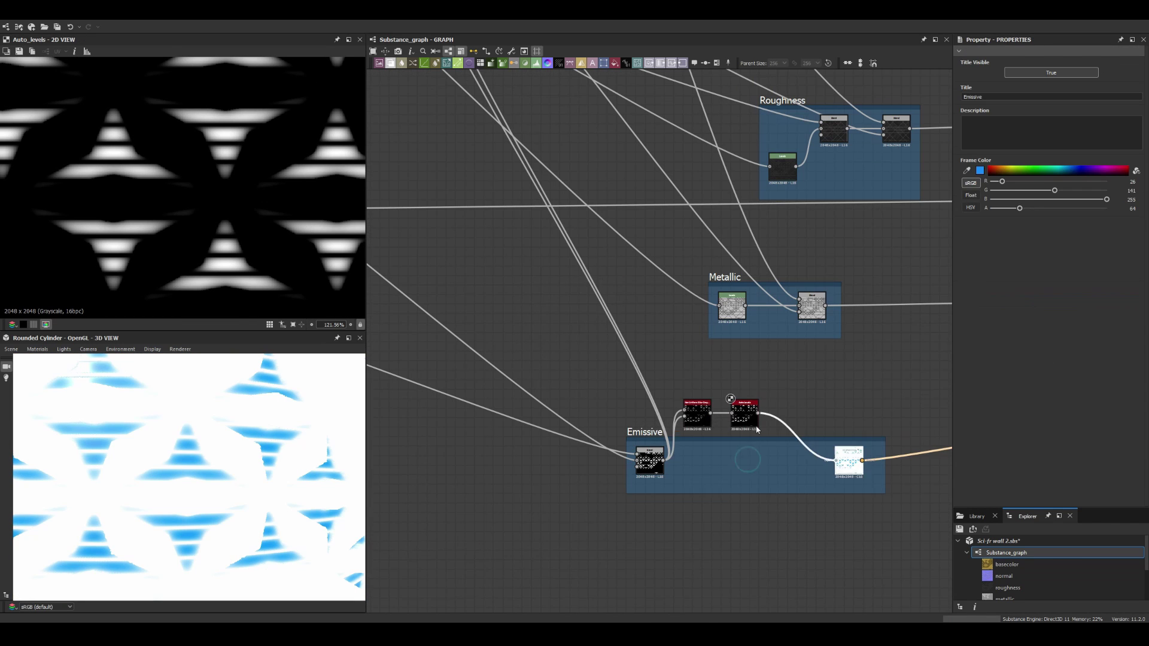
type("bl")
Step: Add a Subtract Blend and an Invert Grayscale below the emissive chain and reposition the Gradient Map
key("Return")
type("inv")
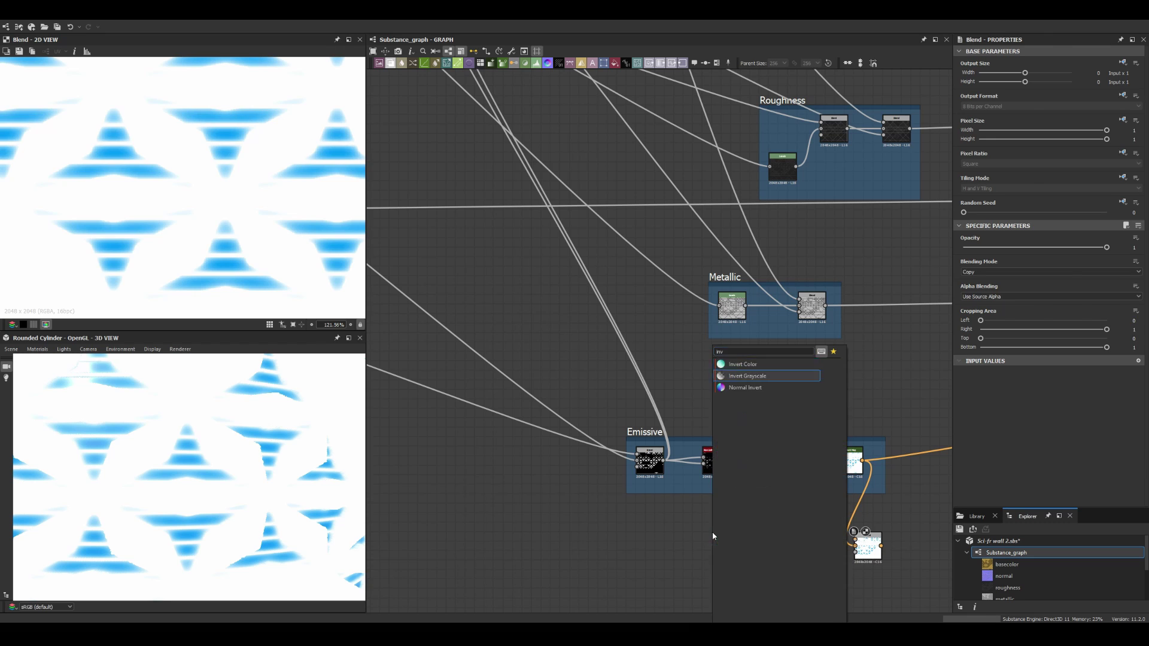
key("Return")
left_click(778, 539)
left_click(978, 292)
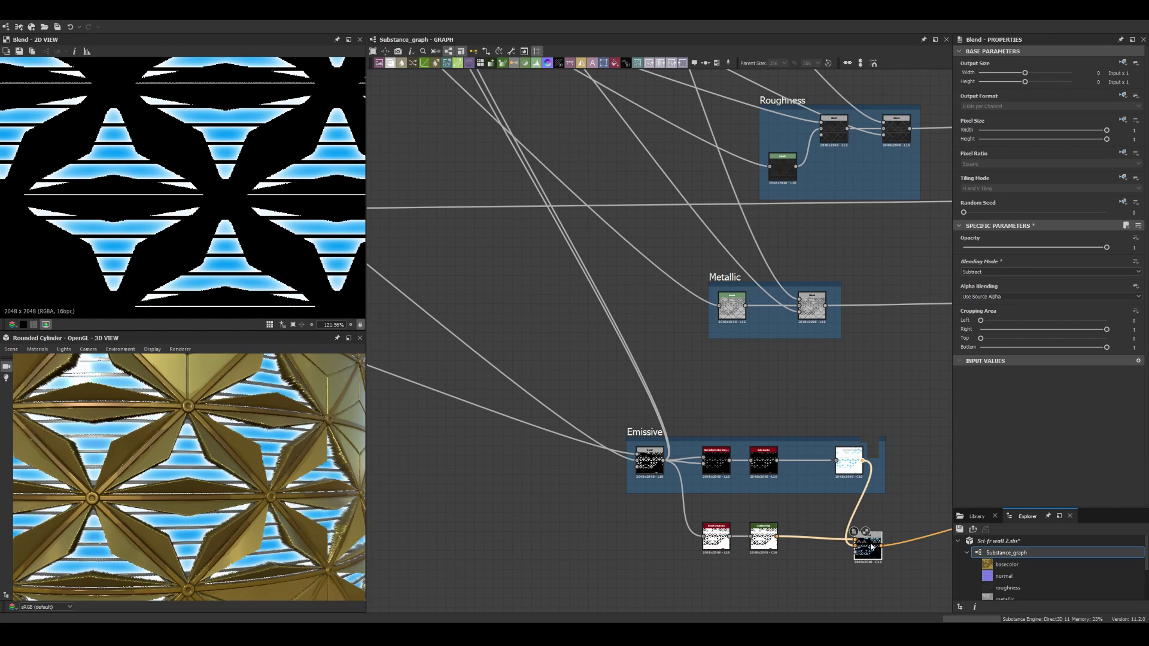
left_click_drag(849, 461, 814, 461)
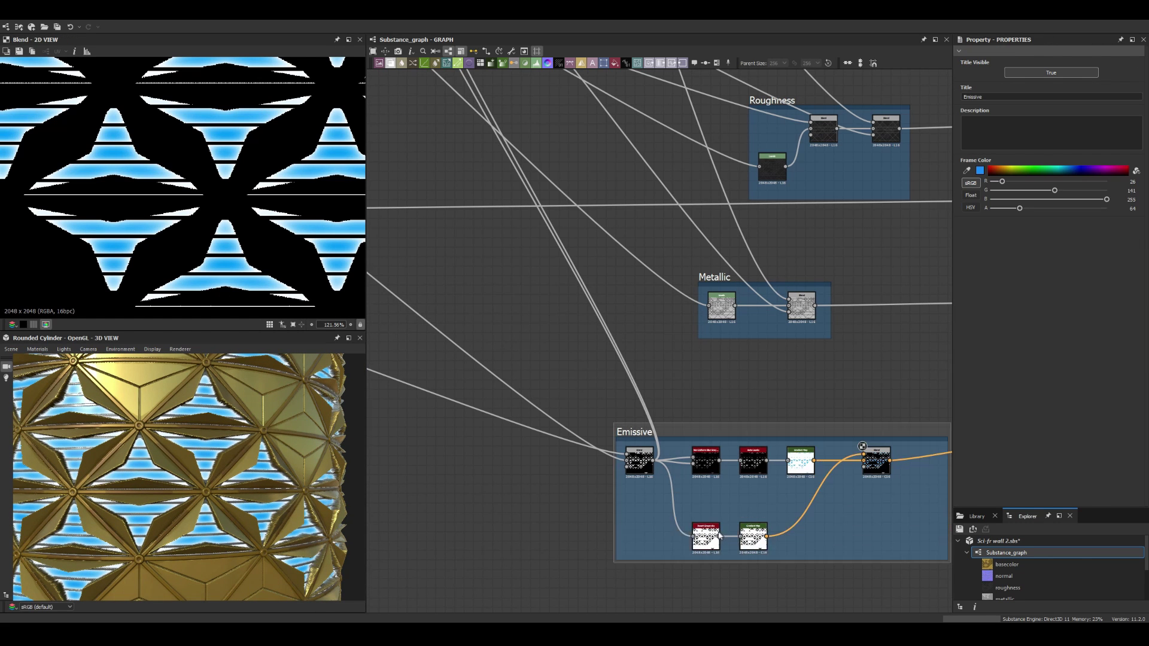
Step: Inspect the new Blend node and navigate back to the Emissive frame
left_click(712, 536)
scroll(720, 536, "up", 3)
scroll(720, 536, "down", 3)
middle_click_drag(736, 490, 754, 448)
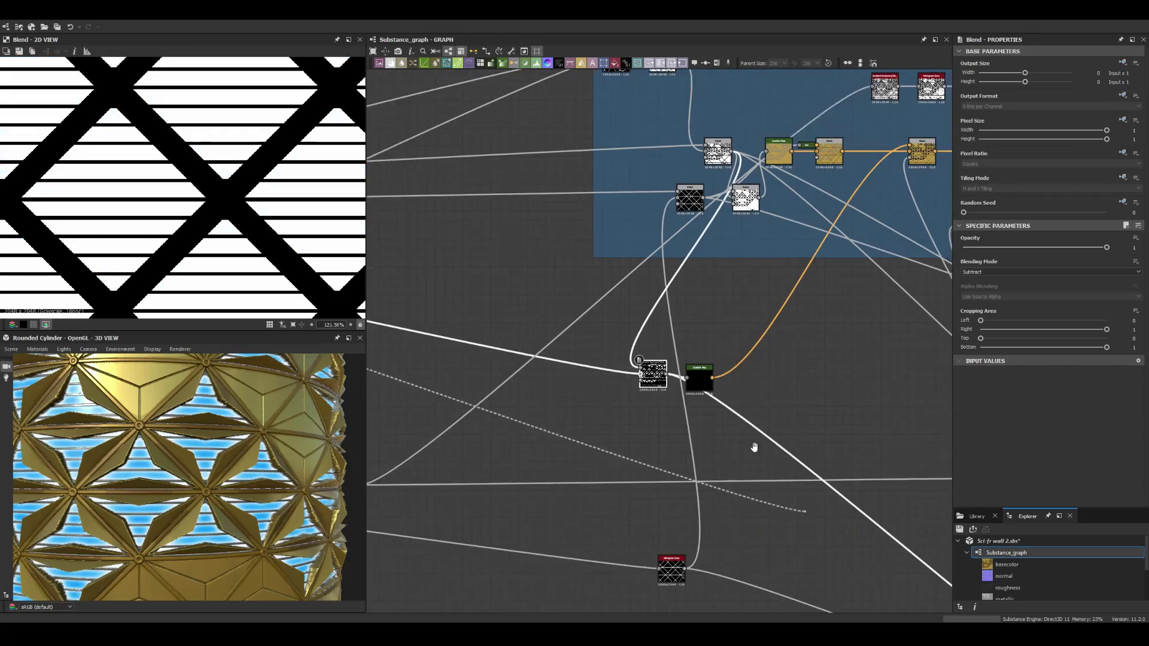
scroll(754, 448, "up", 3)
scroll(195, 470, "down", 3)
scroll(195, 470, "down", 2)
scroll(195, 470, "up", 8)
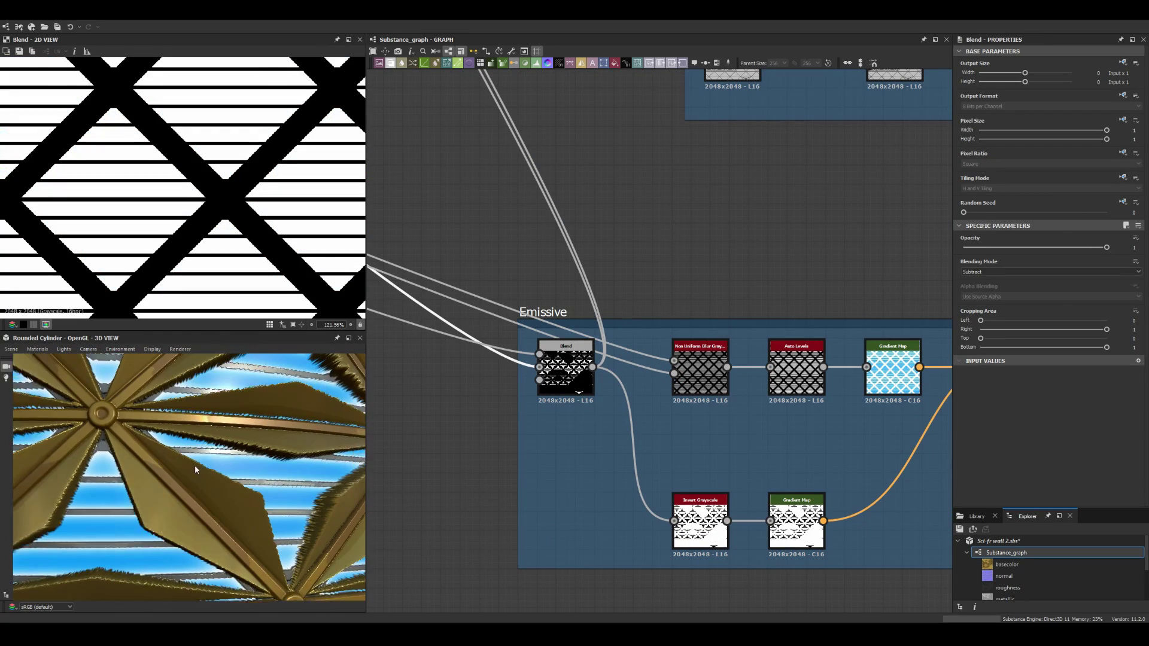
Step: Make the top Emissive Gradient Map a solid dark blue #136091
left_click(893, 367)
left_click(1119, 328)
left_click_drag(612, 308, 403, 310)
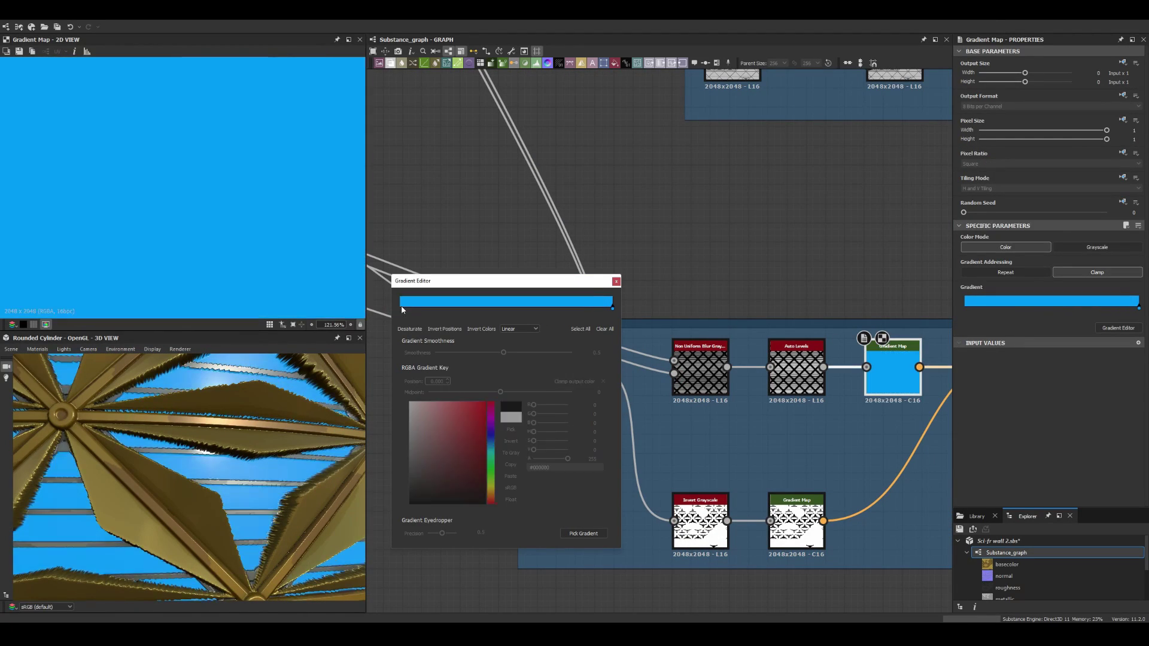
left_click(401, 307)
left_click(476, 446)
Step: Frame the remaining selected node group and give it a title starting with 'S'
scroll(228, 515, "down", 3)
scroll(228, 515, "up", 3)
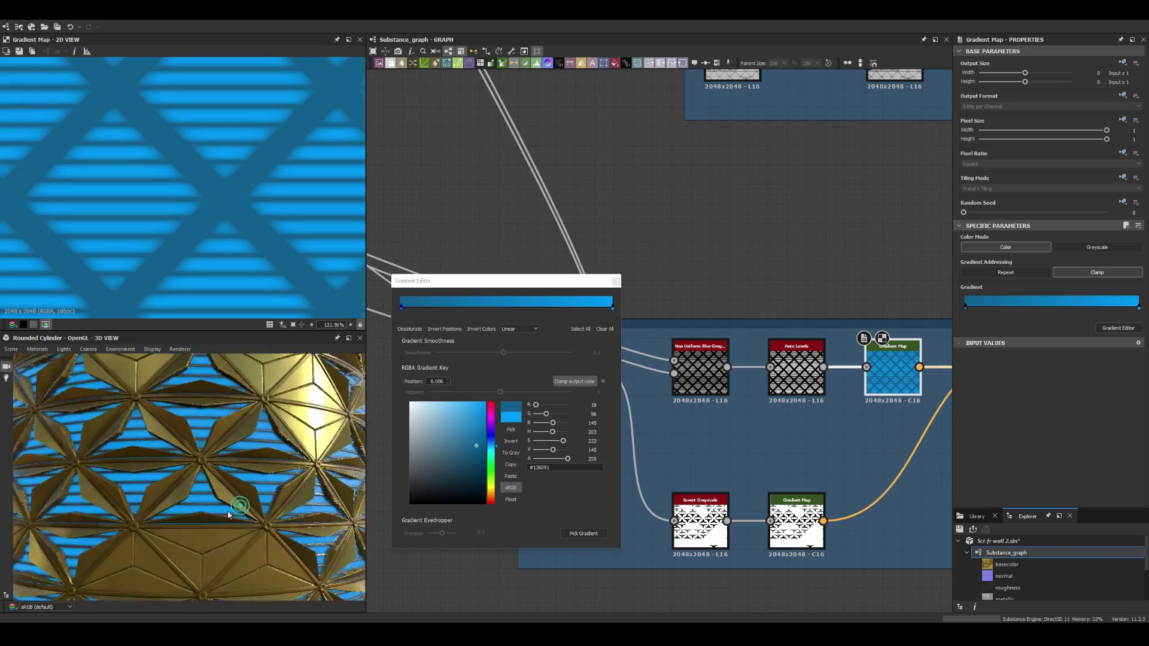
scroll(229, 514, "down", 3)
scroll(591, 234, "down", 5)
type("fr")
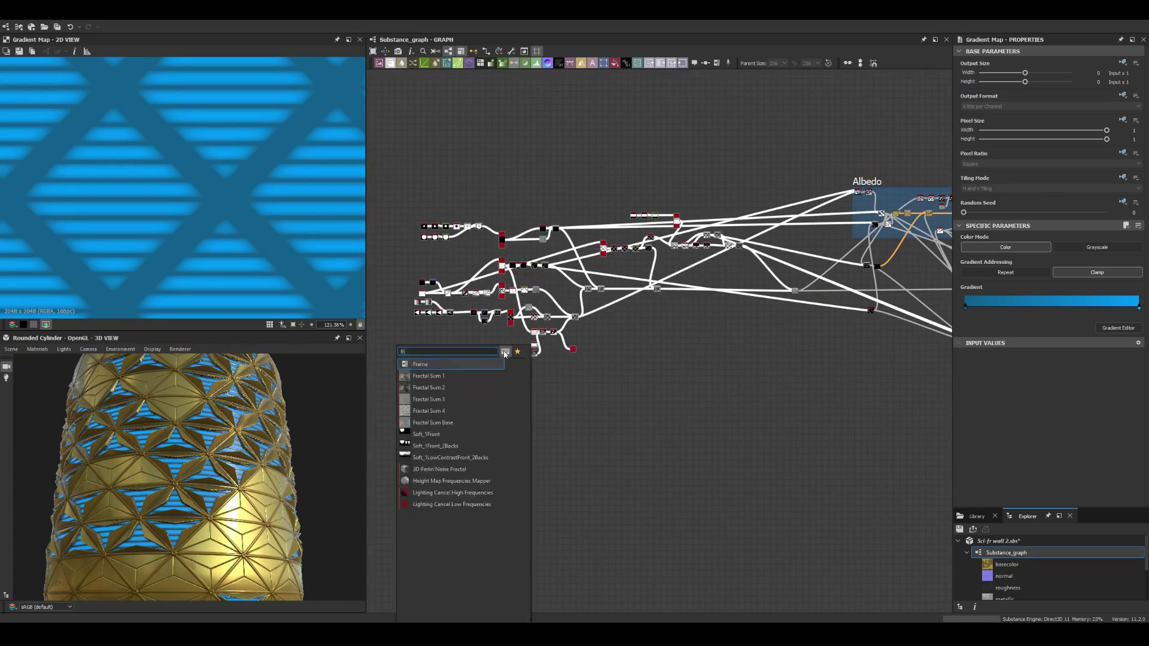
key("Return")
type("S")
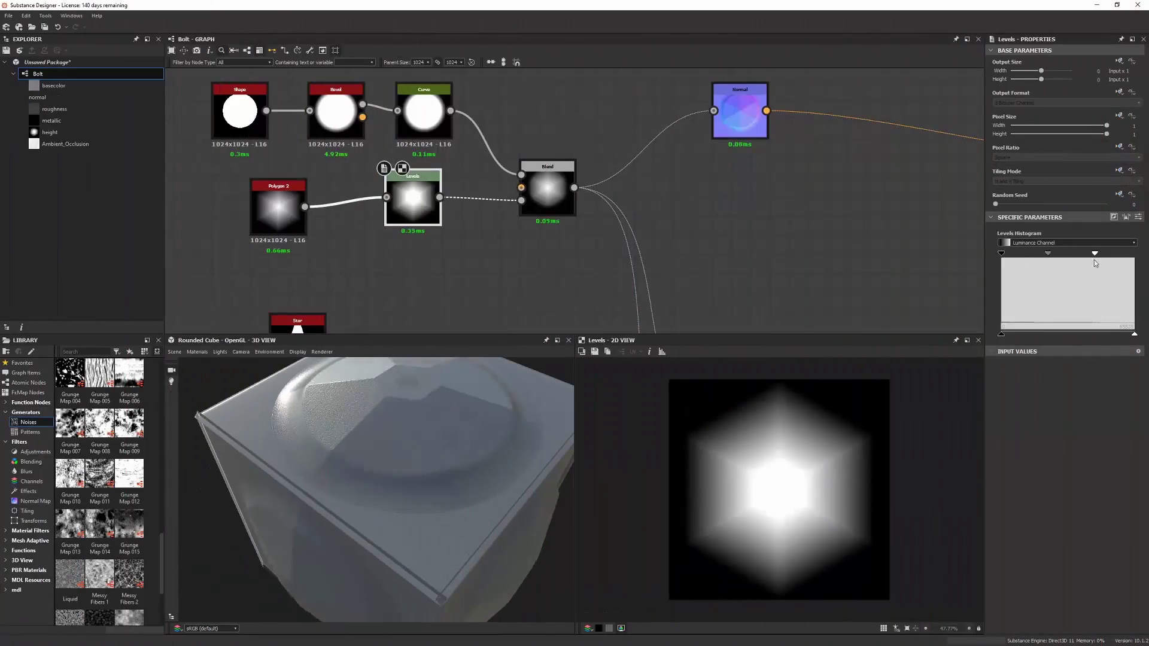
Step: Drag the Levels highlight handle left so the bolt head shows a white hexagon, then orbit to inspect
left_click_drag(1096, 263, 1039, 272)
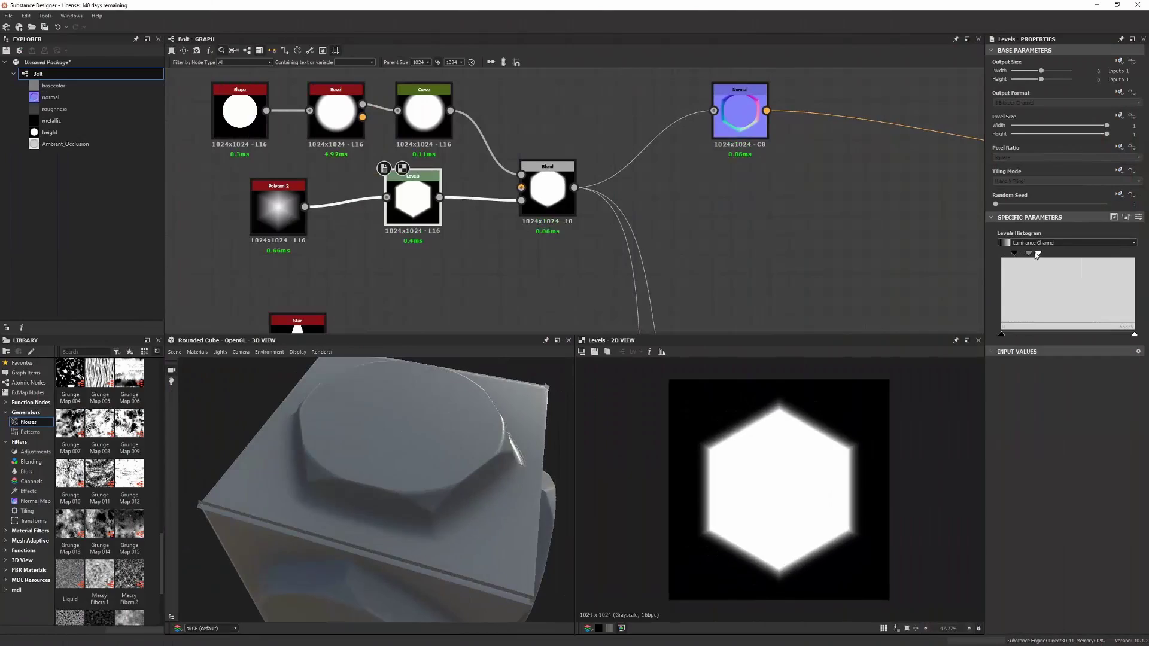
left_click_drag(453, 478, 494, 462)
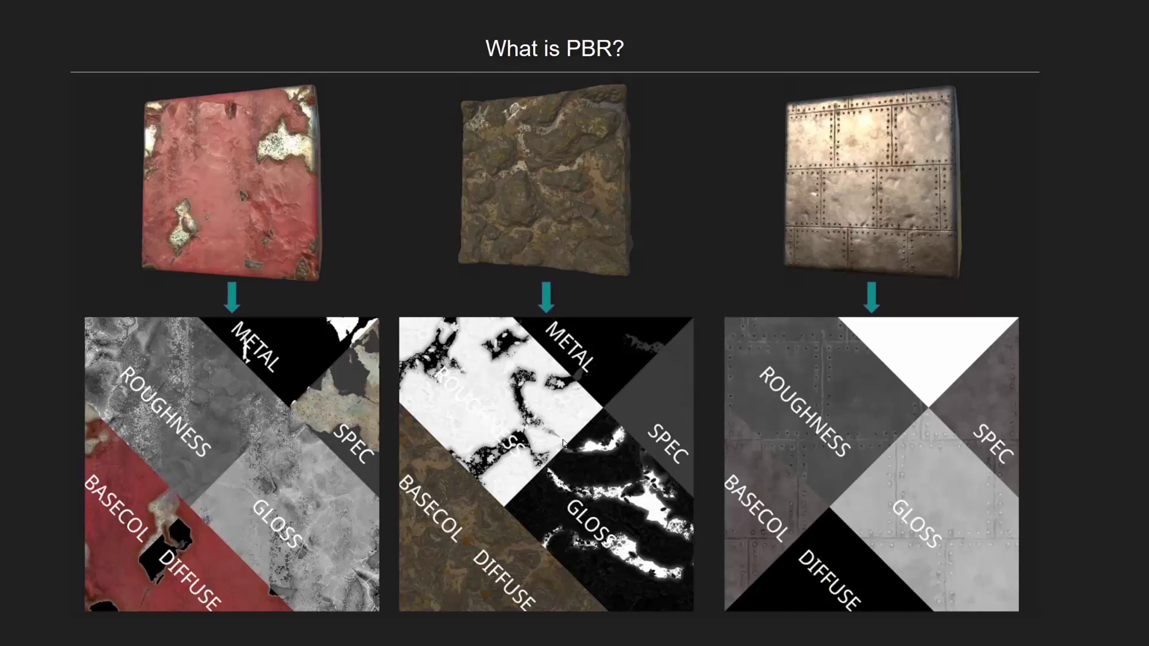
left_click(571, 417)
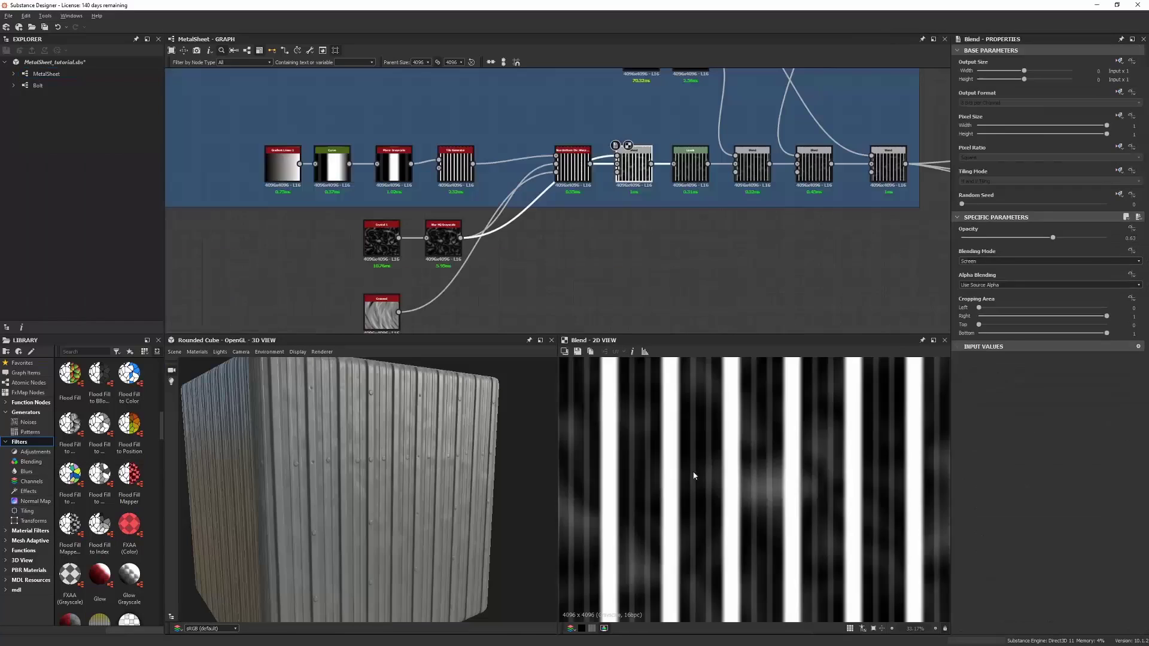
scroll(344, 437, "down", 5)
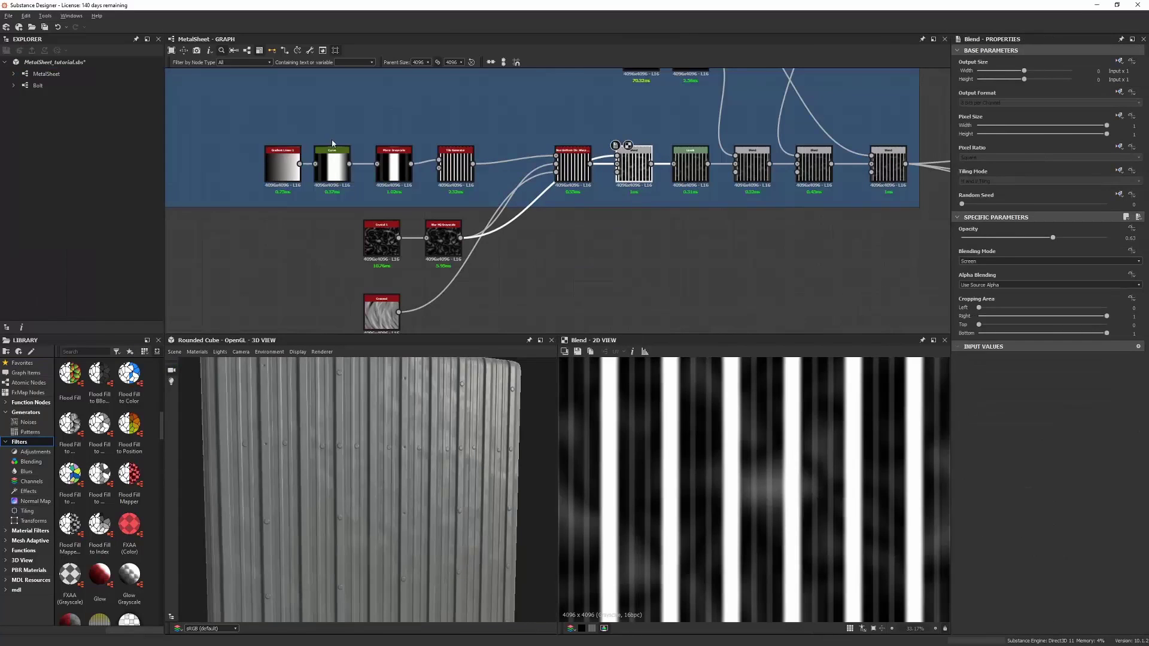